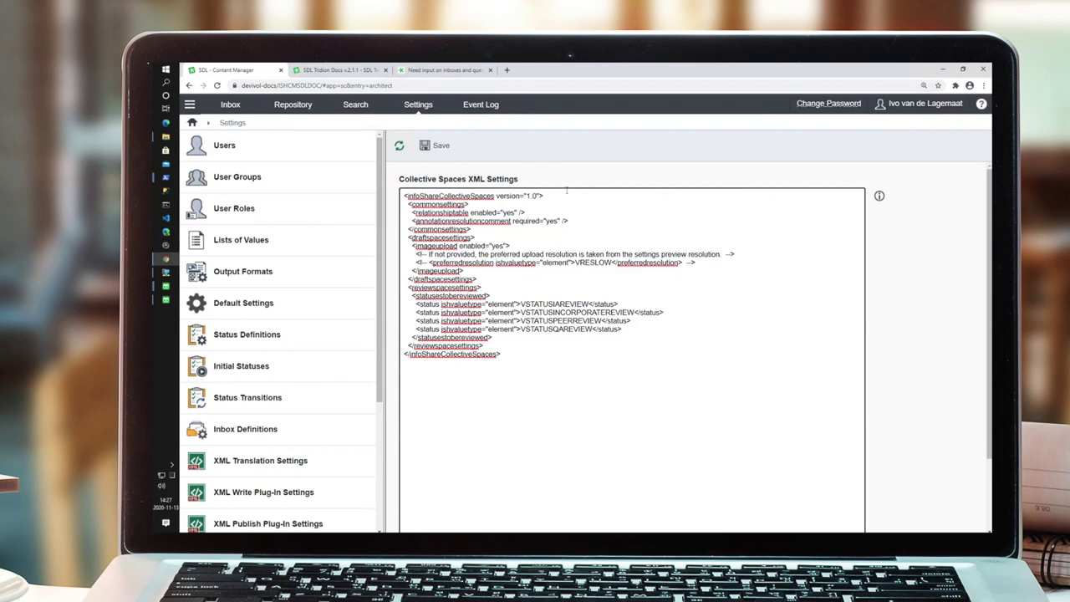
Reset the page zoom and show the versions of the SDL Tridion Docs publication in the Content Manager repository.
{"action": "key", "text": "ctrl+plus"}
{"action": "key", "text": "ctrl+0"}
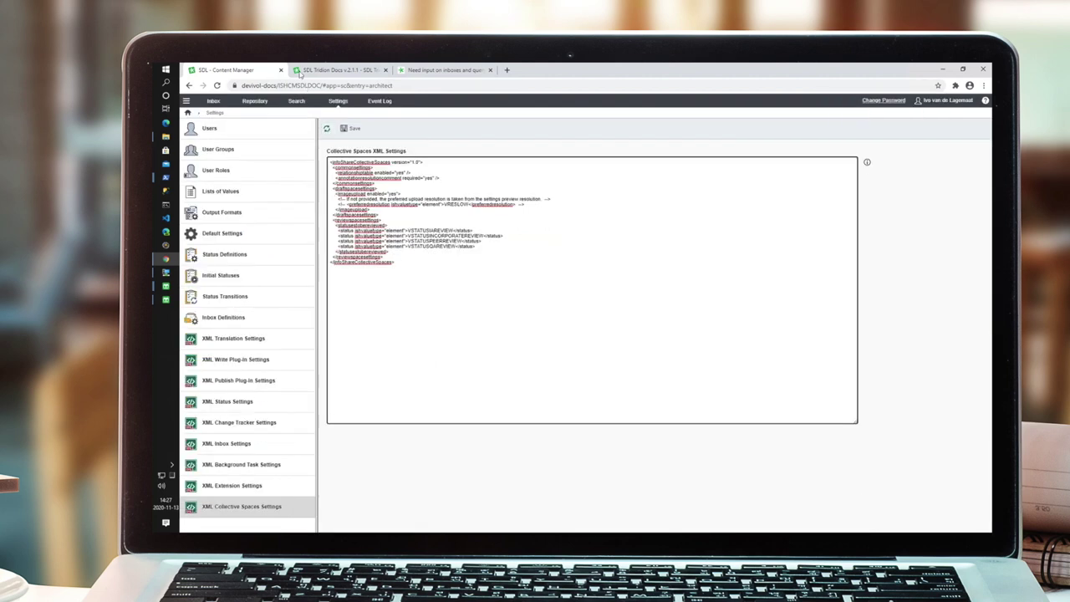
{"action": "left_click", "coordinate": [318, 70]}
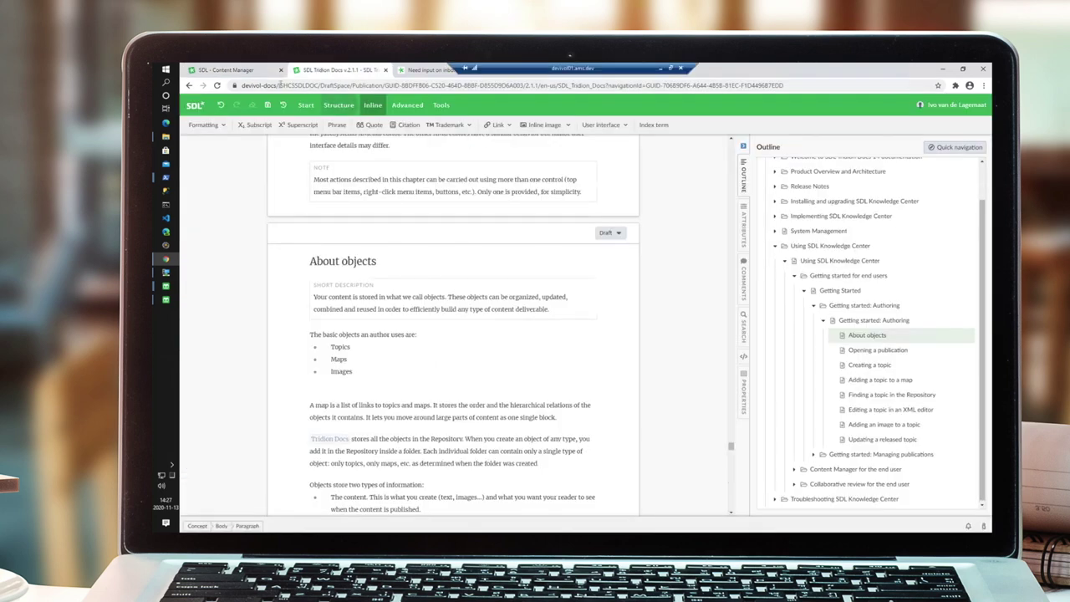
{"action": "left_click", "coordinate": [245, 73]}
{"action": "left_click", "coordinate": [255, 101]}
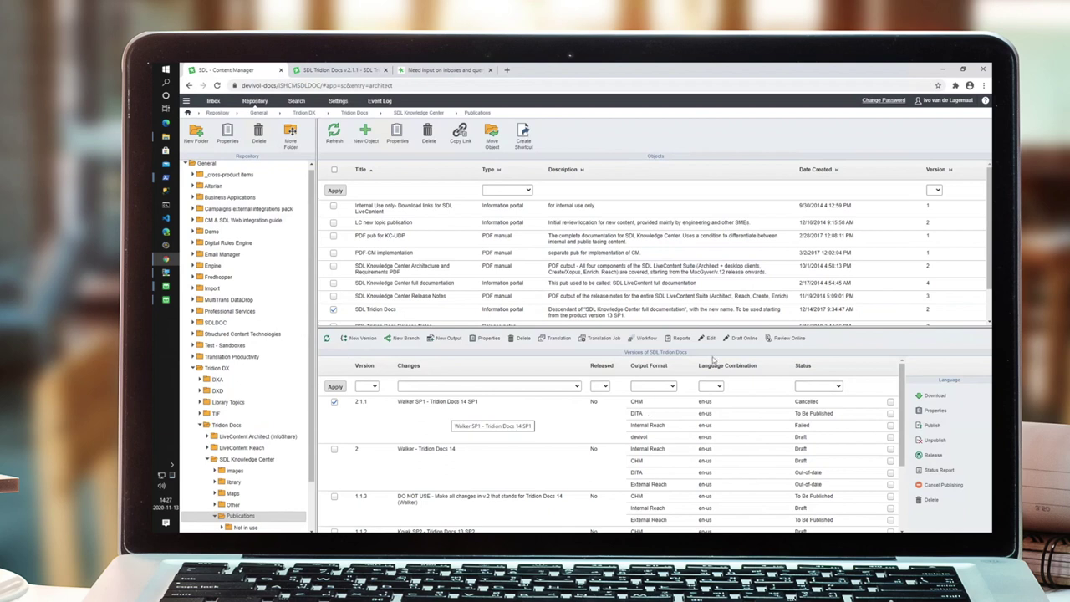
In the draft's About objects topic, insert a cross link to the concept "Release Notes - SDL Knowledge Center" after "It stores".
{"action": "left_click", "coordinate": [321, 72]}
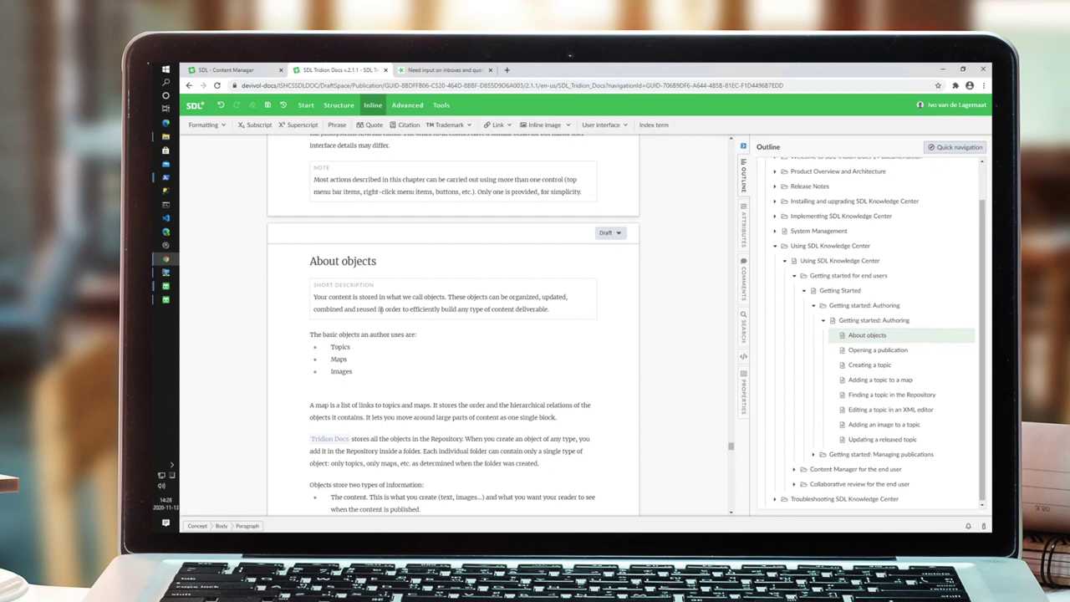
{"action": "left_click", "coordinate": [439, 308]}
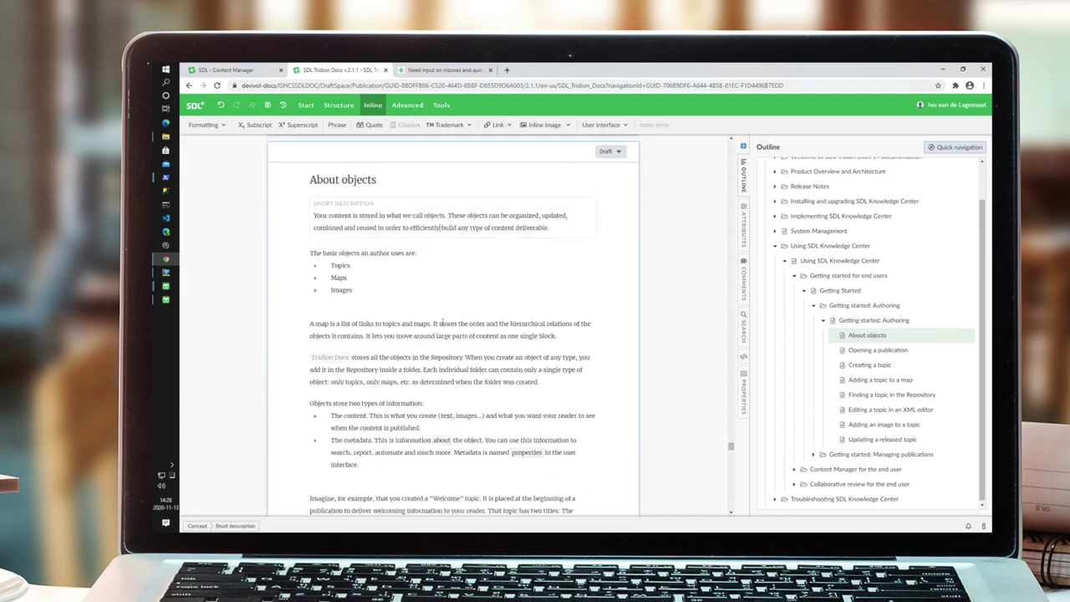
{"action": "left_click", "coordinate": [457, 324]}
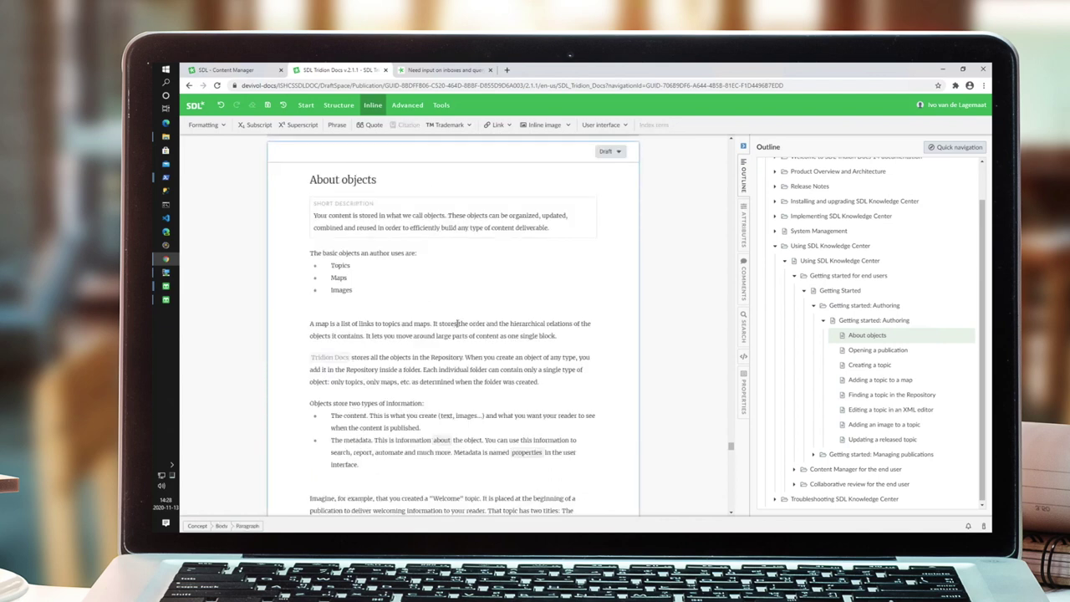
{"action": "left_click", "coordinate": [511, 125]}
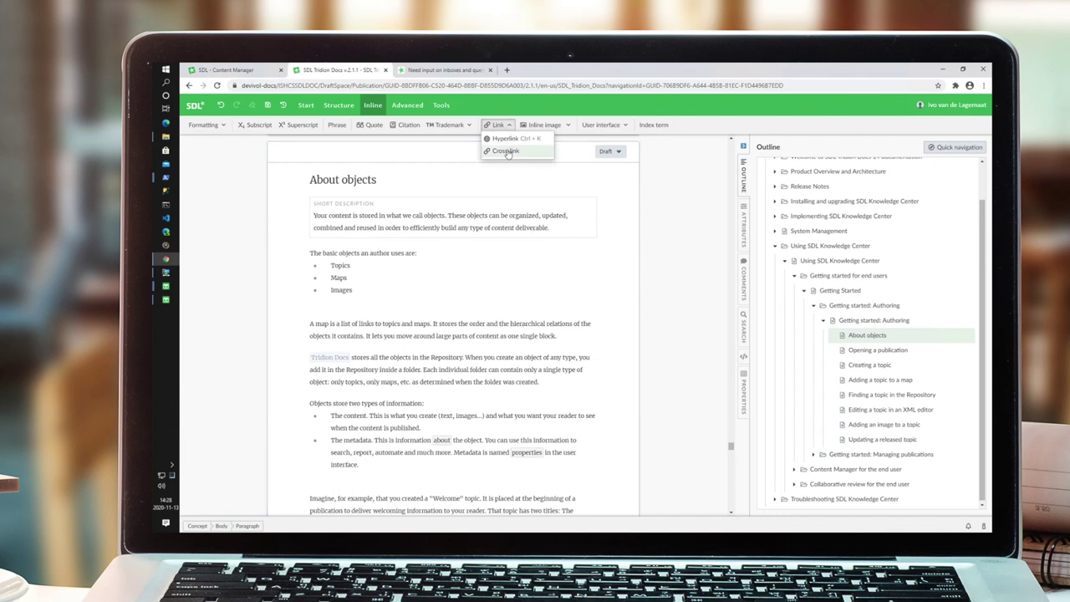
{"action": "left_click", "coordinate": [507, 152]}
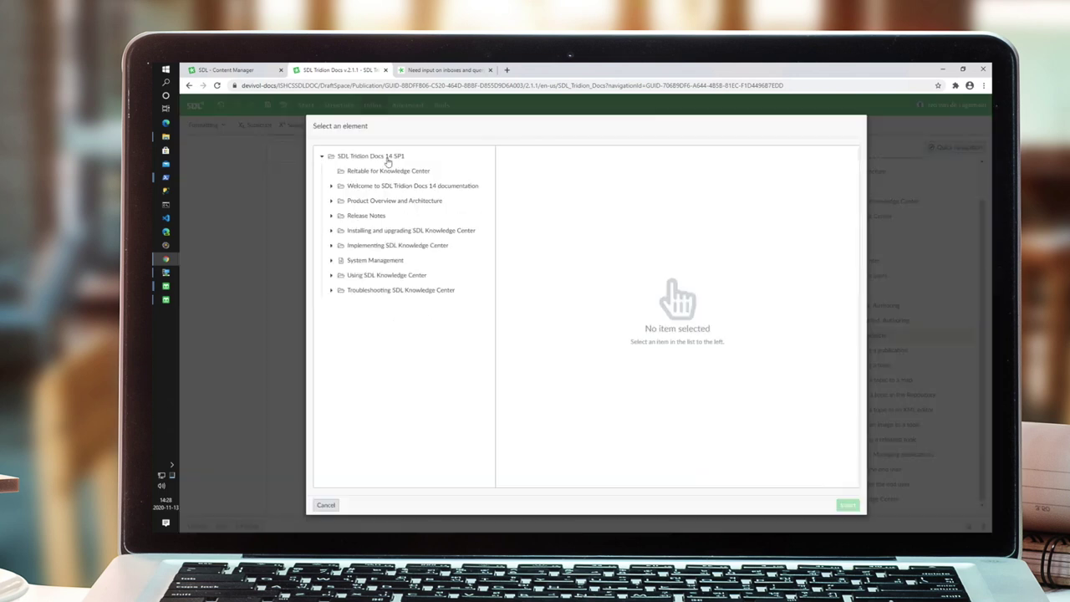
{"action": "left_click", "coordinate": [331, 216]}
{"action": "left_click", "coordinate": [362, 233]}
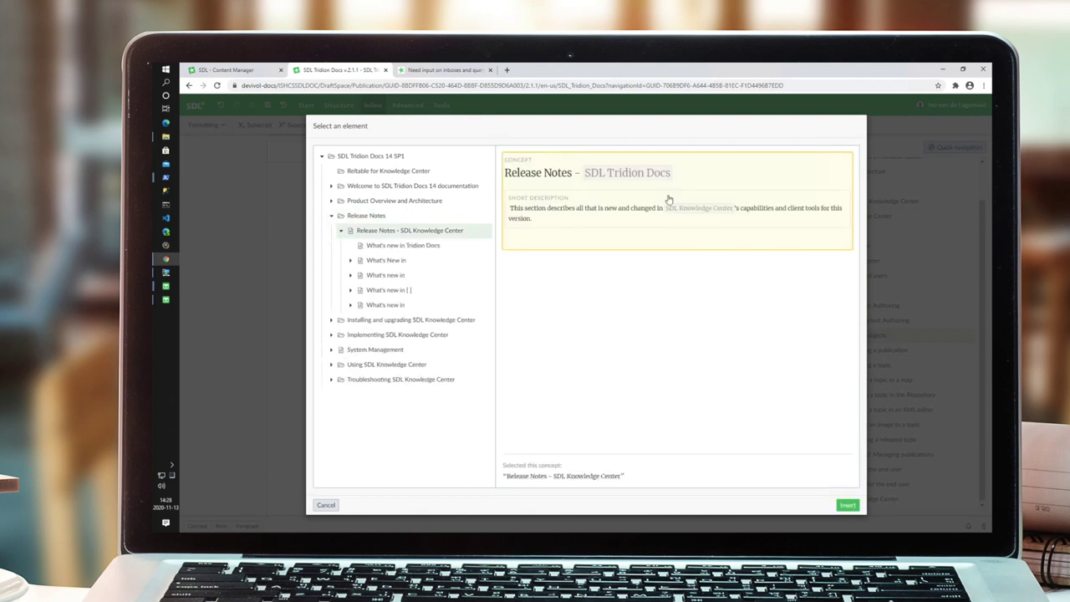
{"action": "left_click", "coordinate": [847, 506]}
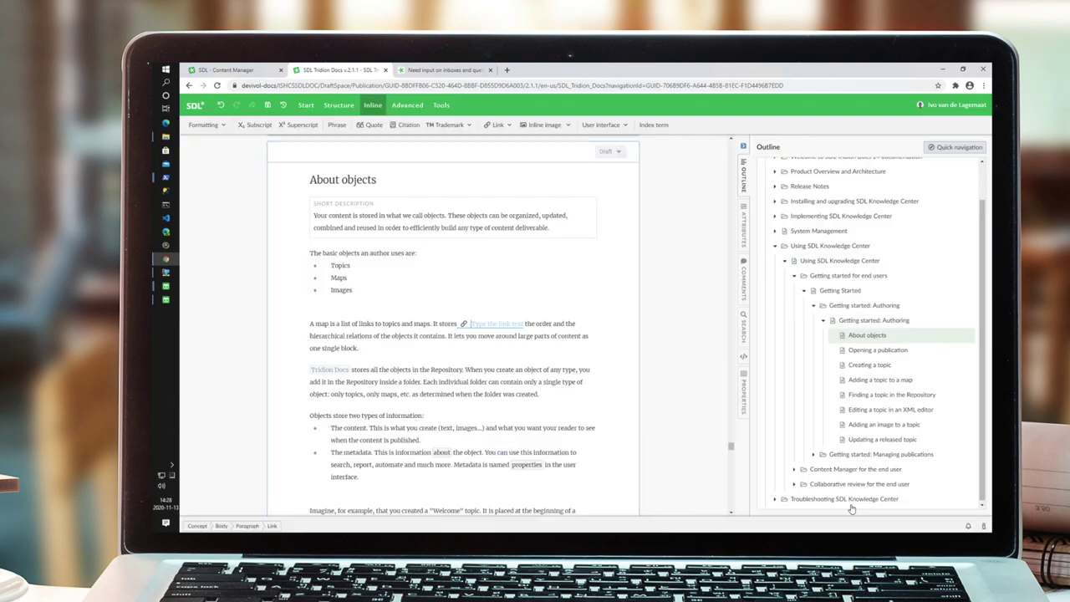
Give the cross link the custom text "Here a title" and switch it back to automatically generated text.
{"action": "type", "text": "Here a title"}
{"action": "key", "text": "BackSpace"}
{"action": "type", "text": "le"}
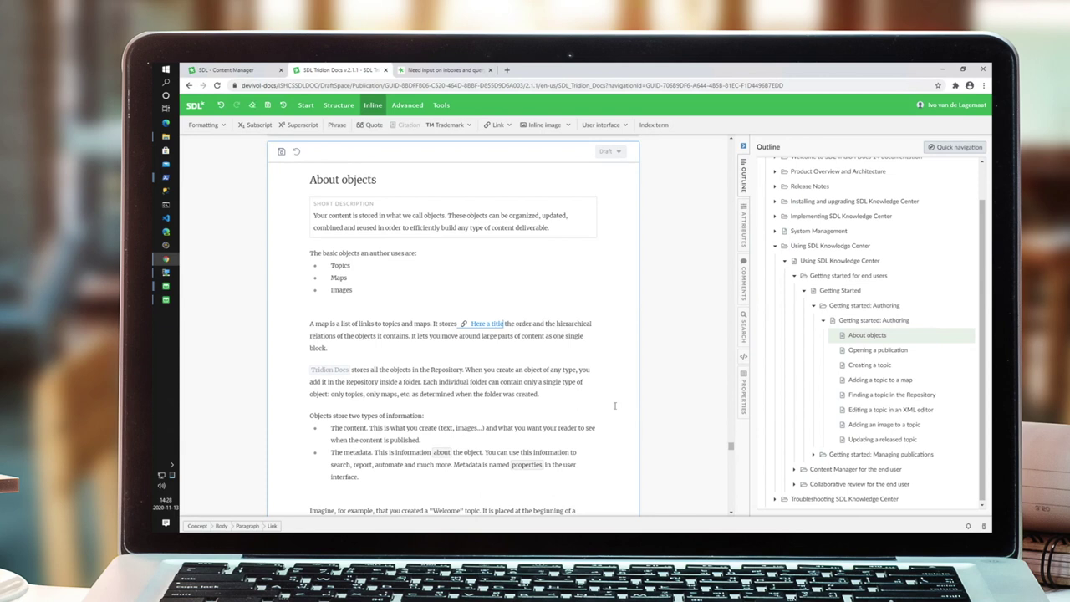
{"action": "left_click", "coordinate": [477, 376]}
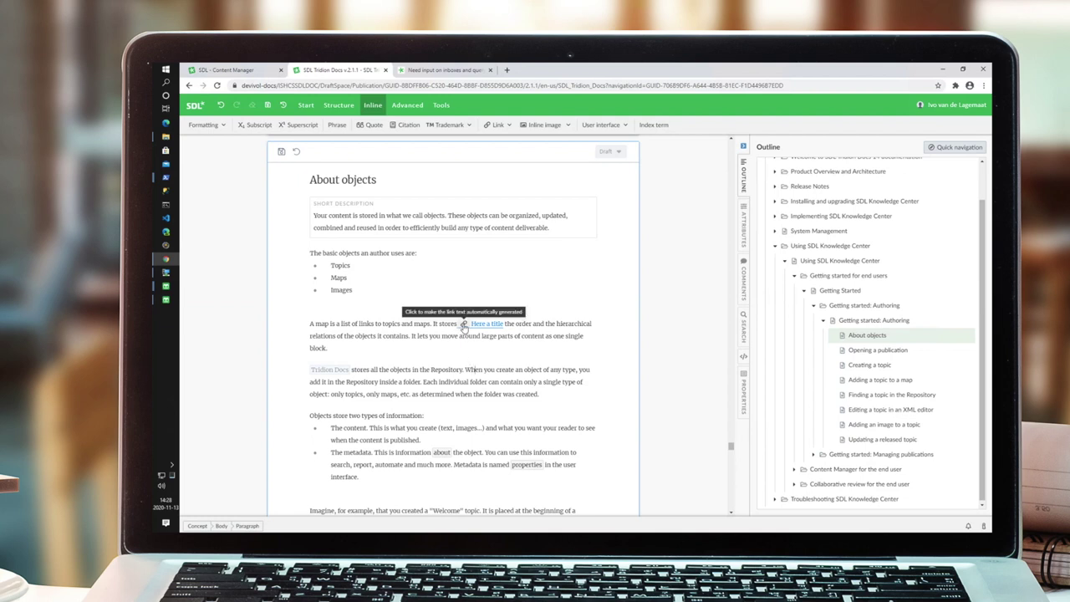
{"action": "left_click", "coordinate": [463, 325]}
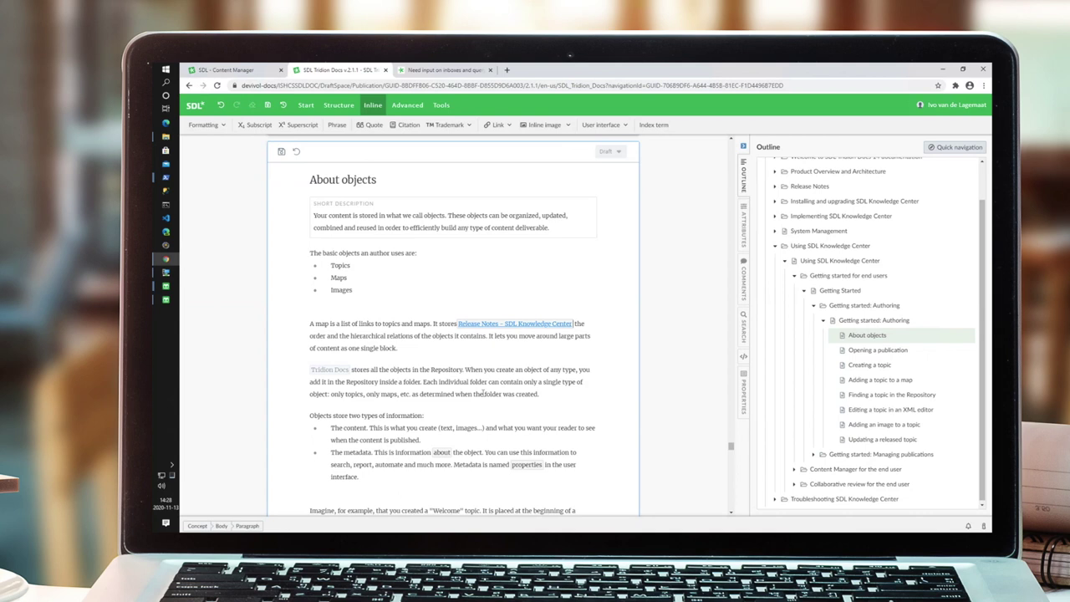
Preview the content of the concept that the Release Notes cross link refers to.
{"action": "left_click", "coordinate": [474, 328]}
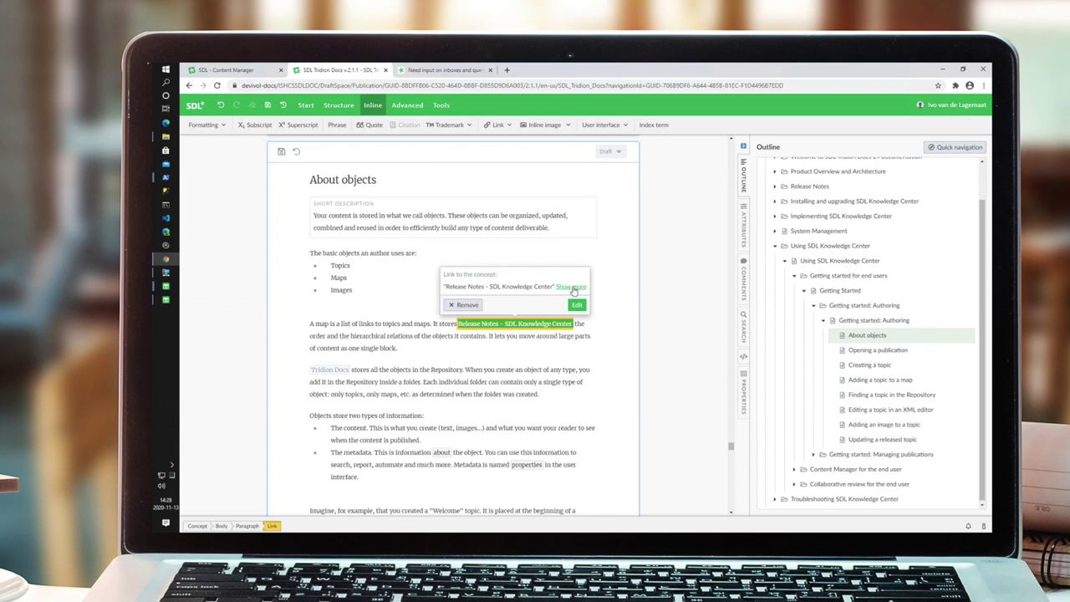
{"action": "left_click", "coordinate": [572, 288]}
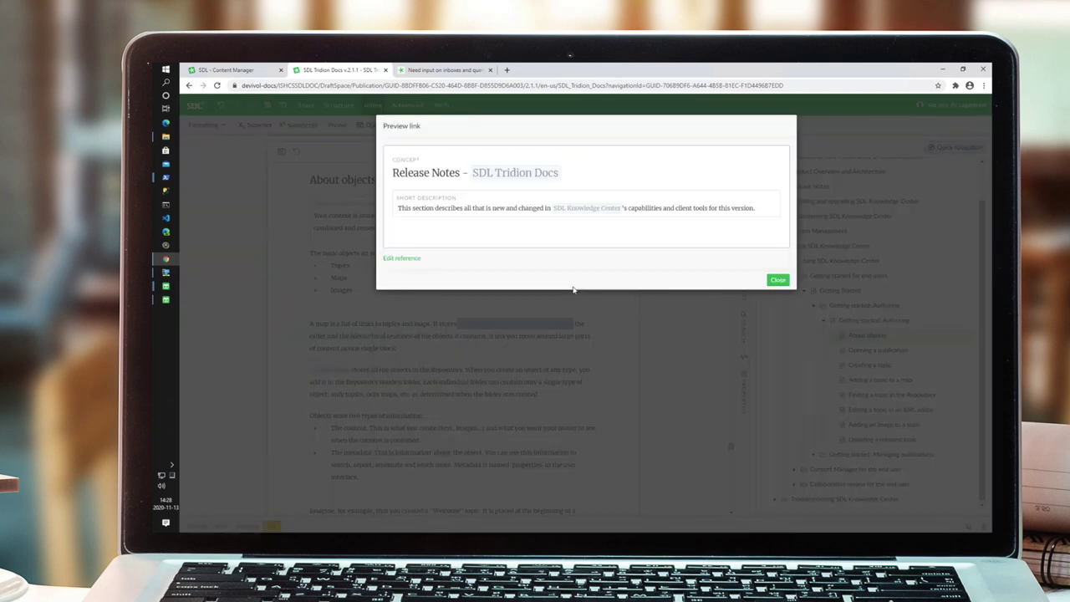
{"action": "left_click", "coordinate": [777, 281]}
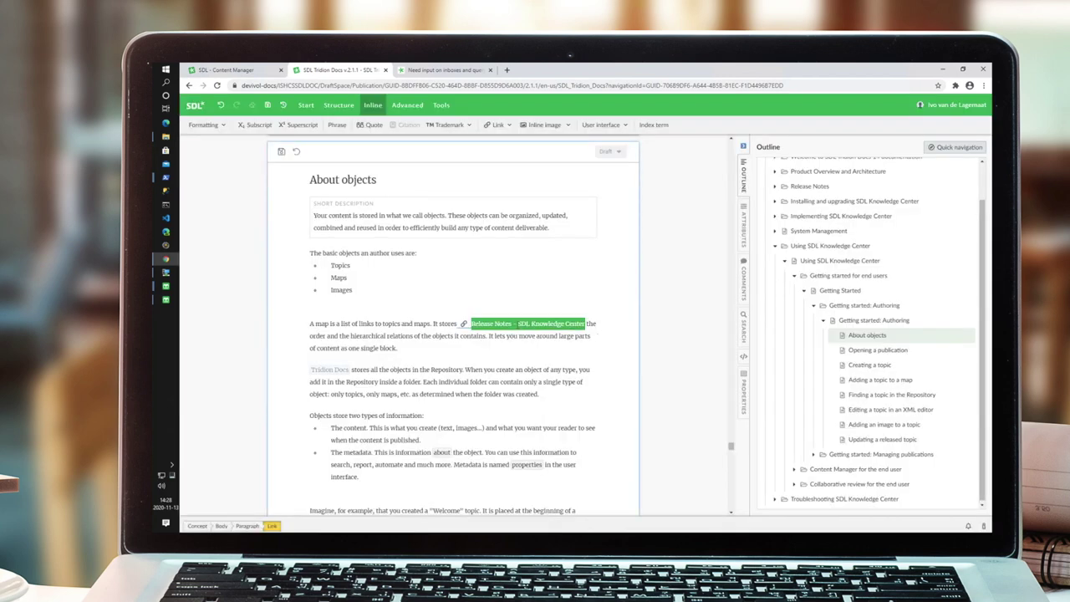
Replace the cross link's generated text with "Double click for editing hte links".
{"action": "type", "text": "Double"}
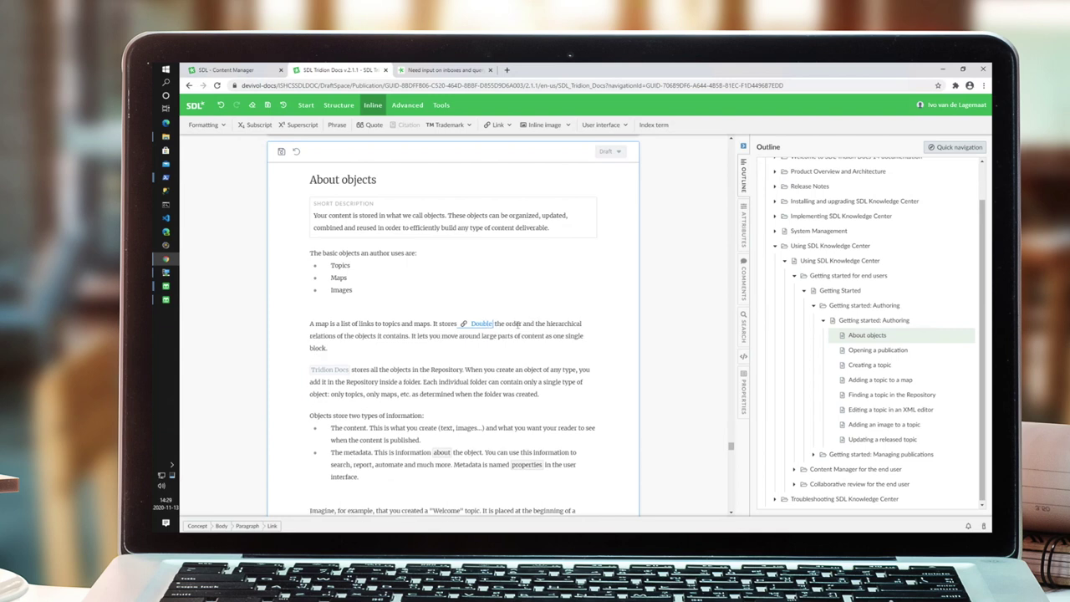
{"action": "type", "text": " click for editing b"}
{"action": "type", "text": "te links"}
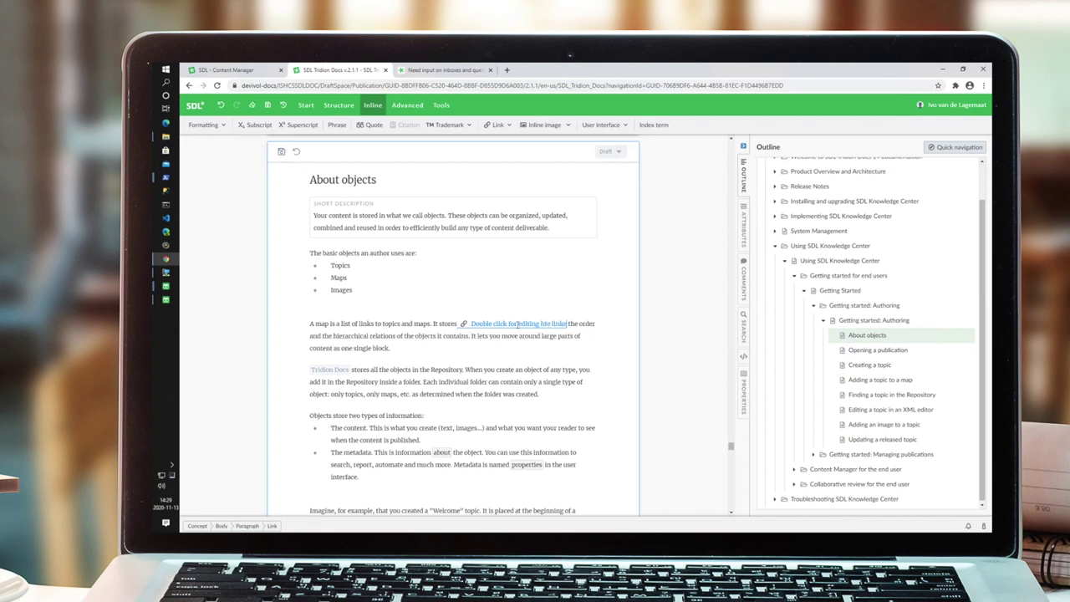
{"action": "left_click", "coordinate": [487, 324]}
{"action": "left_click", "coordinate": [480, 344]}
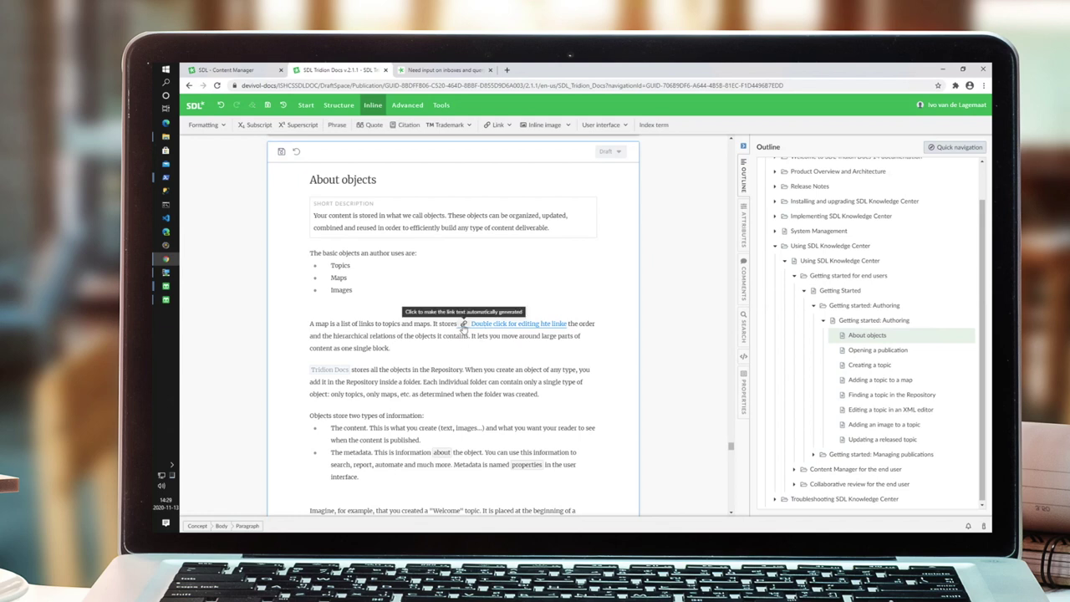
Restore the cross link's automatically generated text and remove the link from the paragraph about maps.
{"action": "left_click", "coordinate": [463, 325]}
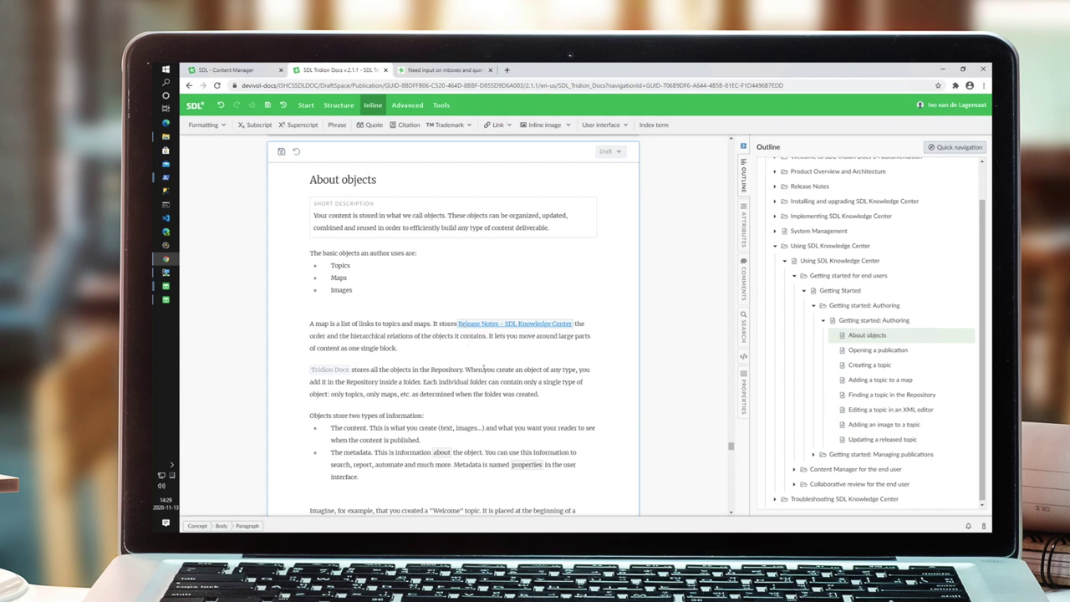
{"action": "left_click", "coordinate": [488, 326]}
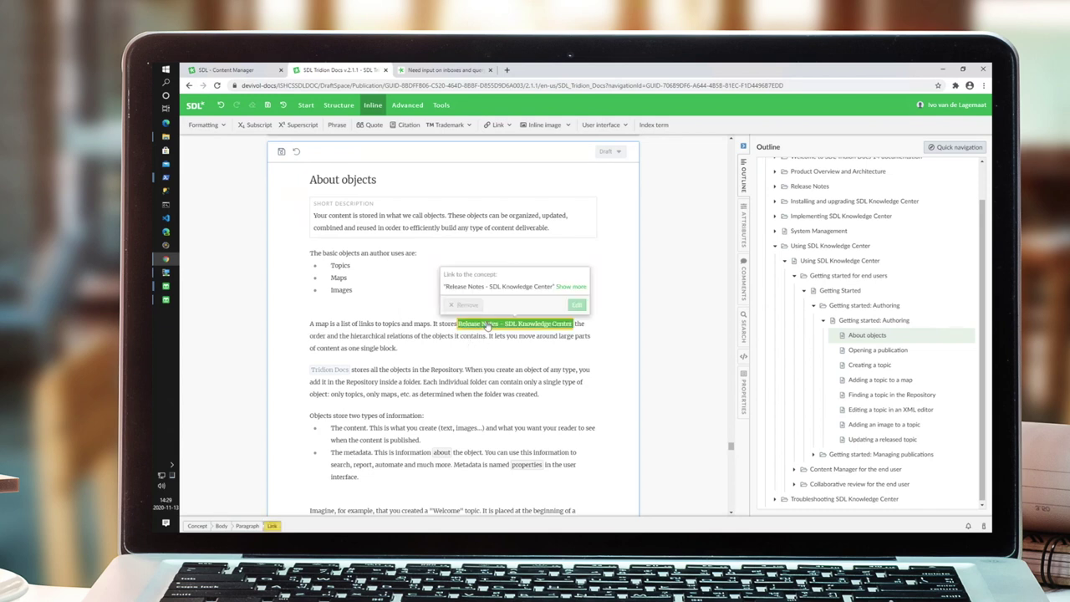
{"action": "left_click", "coordinate": [465, 305]}
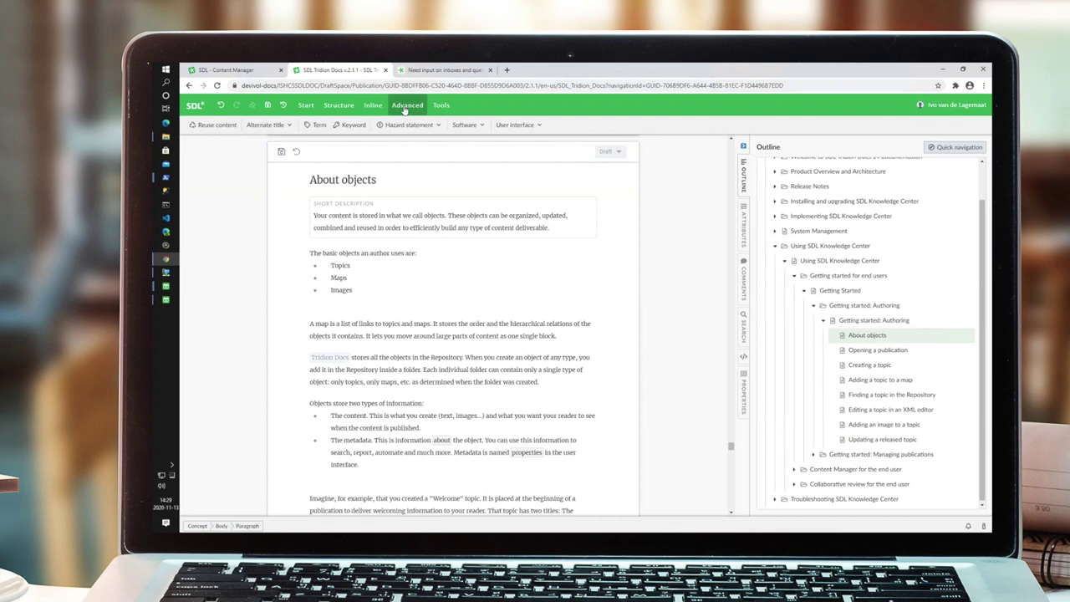
Add a related cross link from the About objects topic to the map "Introduction to SDL Knowledge Center scalability".
{"action": "left_click", "coordinate": [348, 105]}
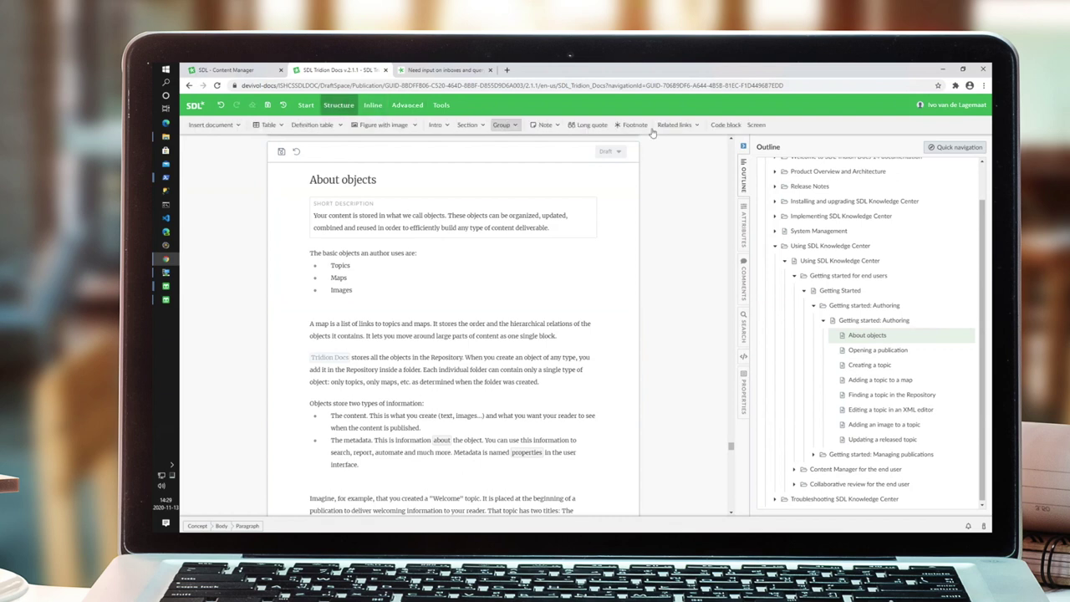
{"action": "left_click", "coordinate": [696, 125]}
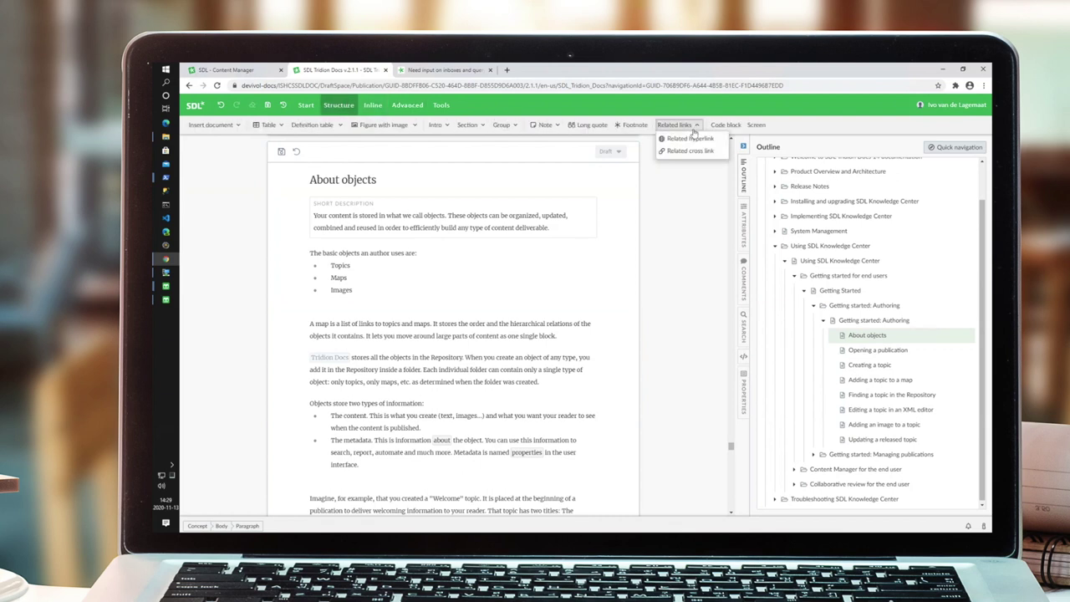
{"action": "left_click", "coordinate": [687, 153]}
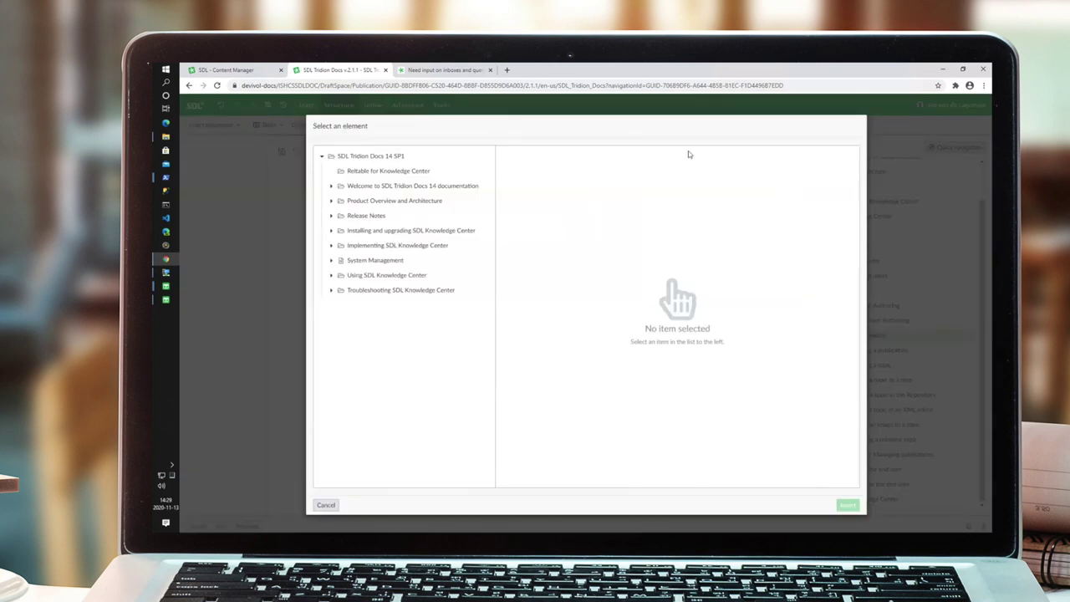
{"action": "left_click", "coordinate": [331, 262]}
{"action": "left_click", "coordinate": [369, 278]}
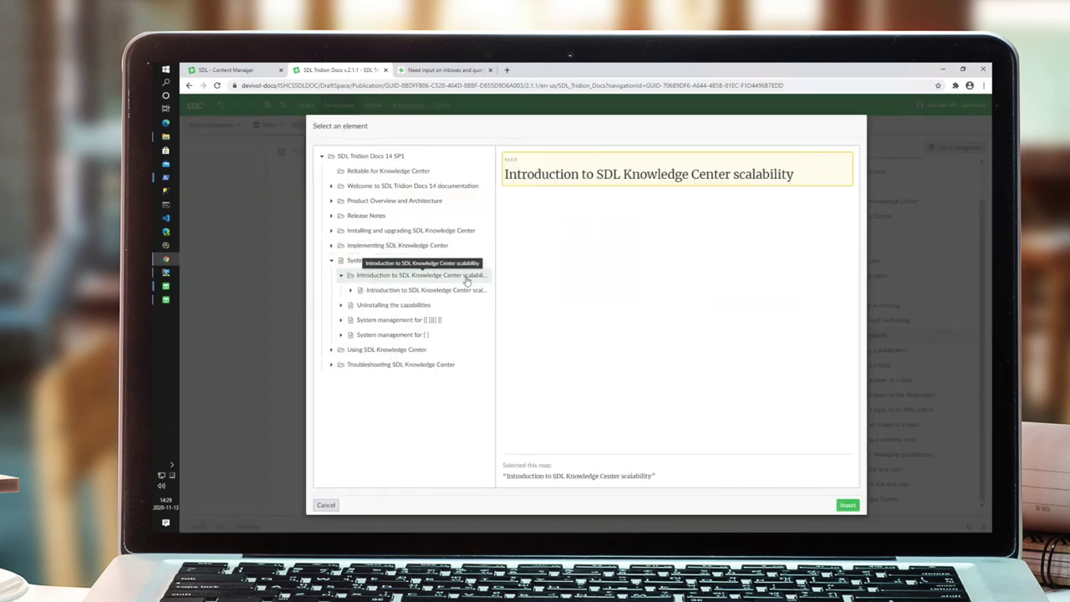
{"action": "left_click", "coordinate": [849, 505]}
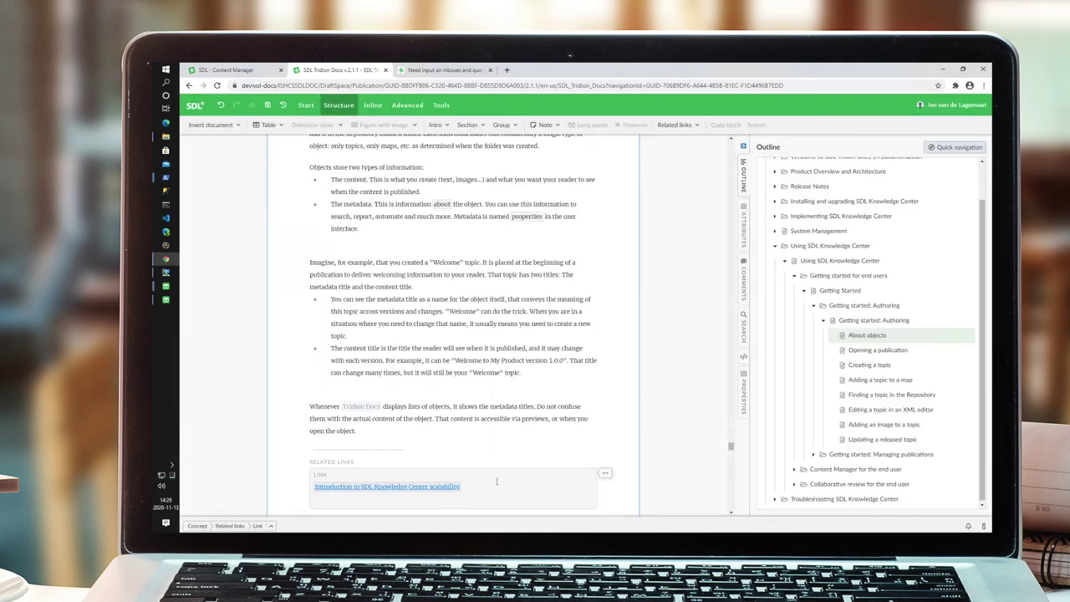
Change the related link's text to "Double click" and switch it back to automatically generated text.
{"action": "left_click", "coordinate": [371, 489]}
{"action": "type", "text": "Double li"}
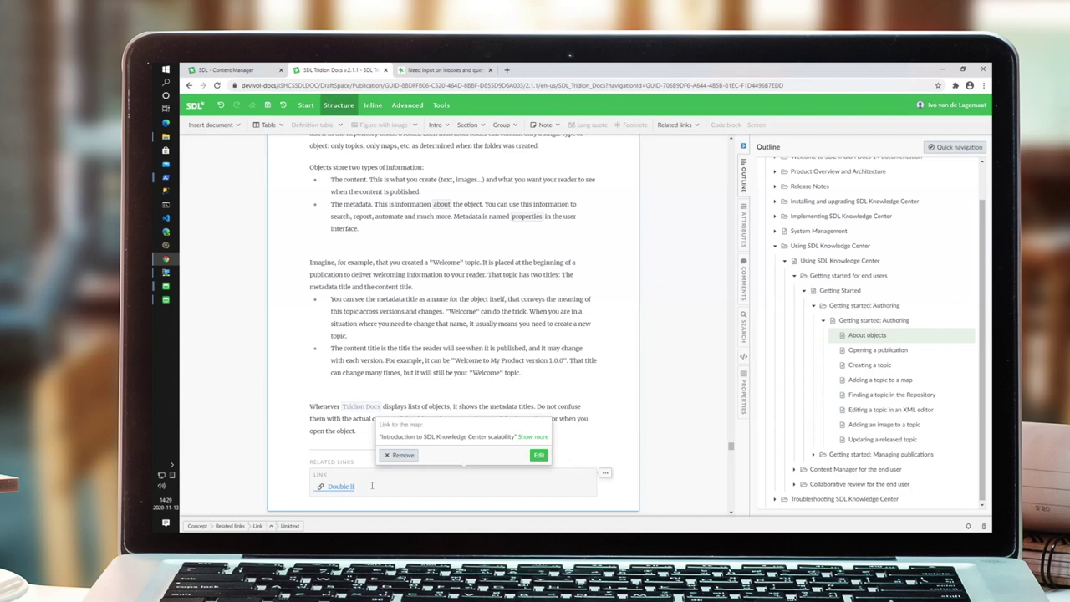
{"action": "key", "text": "BackSpace"}
{"action": "key", "text": "BackSpace"}
{"action": "key", "text": "BackSpace"}
{"action": "type", "text": "click"}
{"action": "key", "text": "Up"}
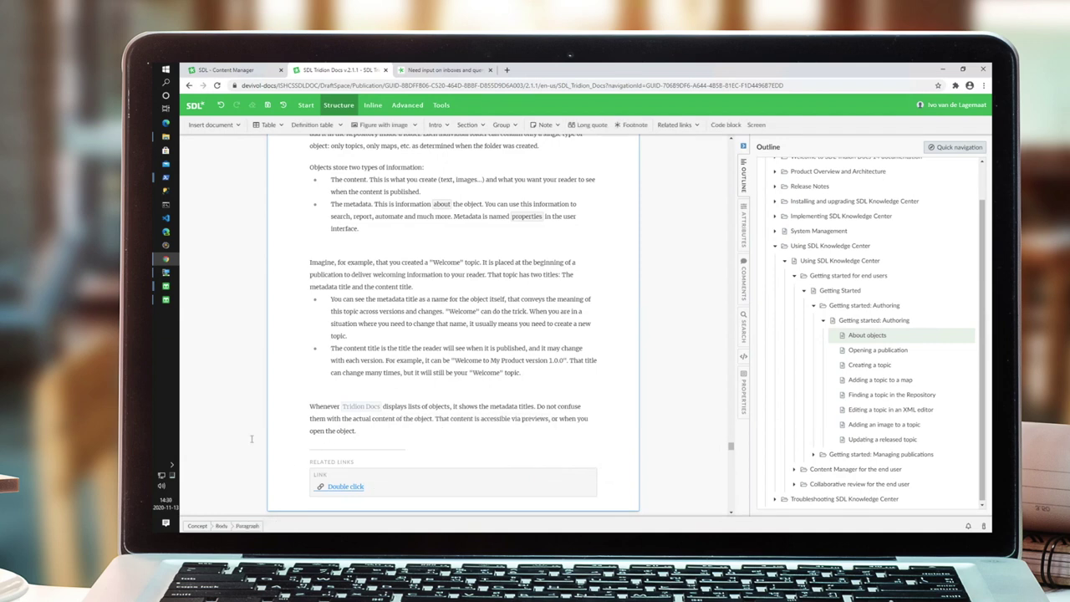
{"action": "left_click", "coordinate": [320, 492]}
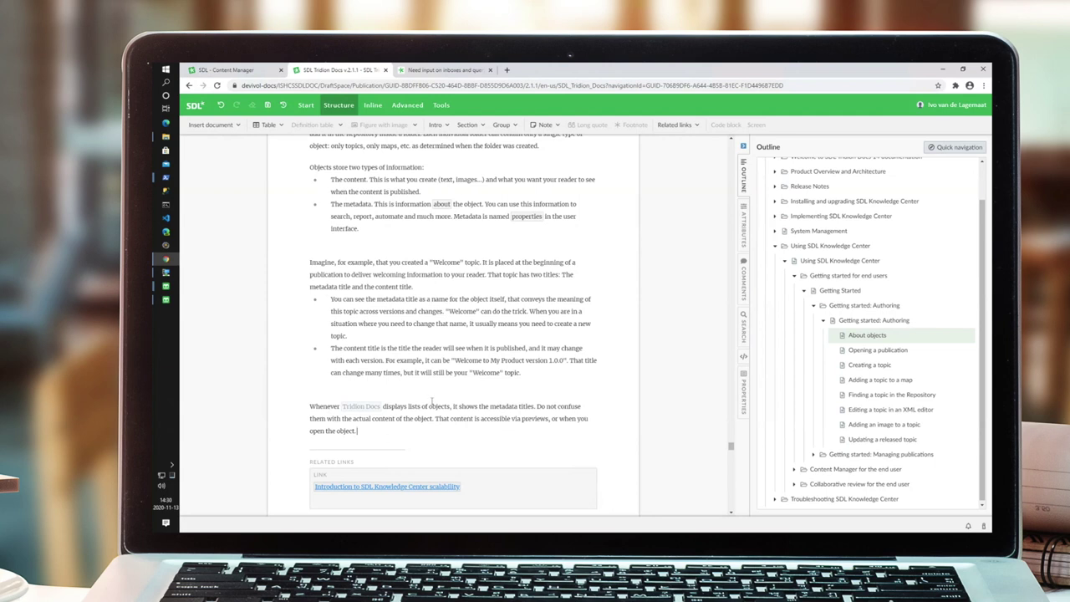
Insert a relationship table with three columns, a header row and three body rows in the "Using SDL Knowledge Center" map.
{"action": "left_click", "coordinate": [805, 249]}
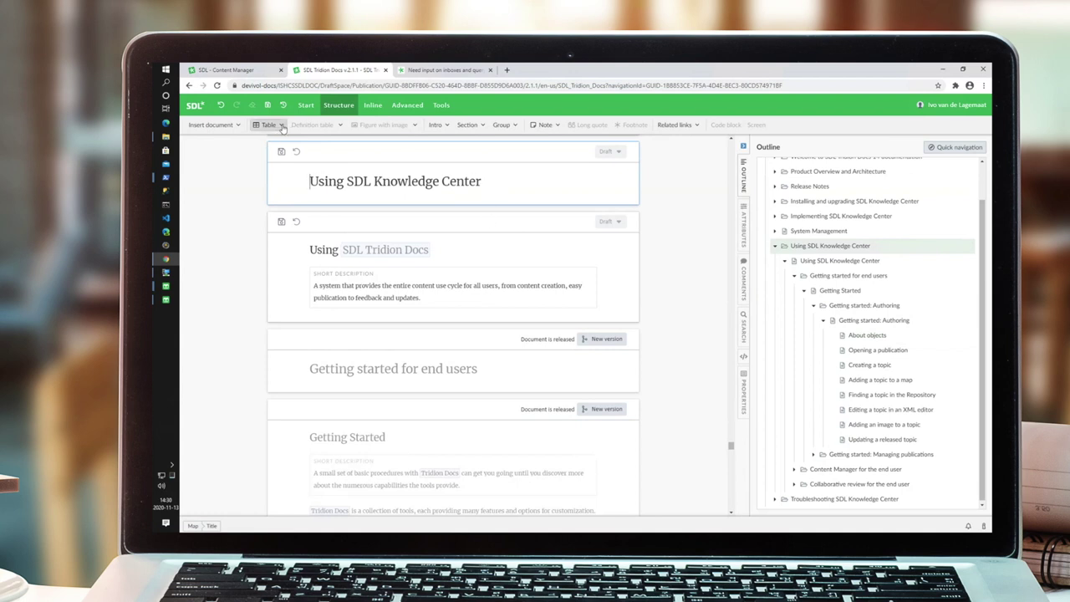
{"action": "left_click", "coordinate": [282, 126]}
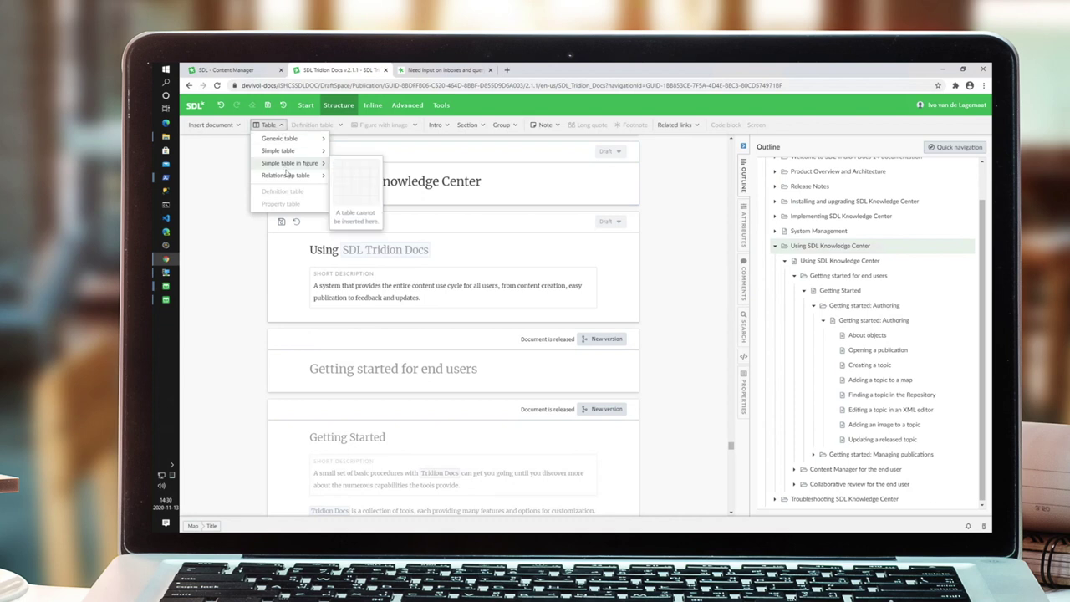
{"action": "mouse_move", "coordinate": [286, 175]}
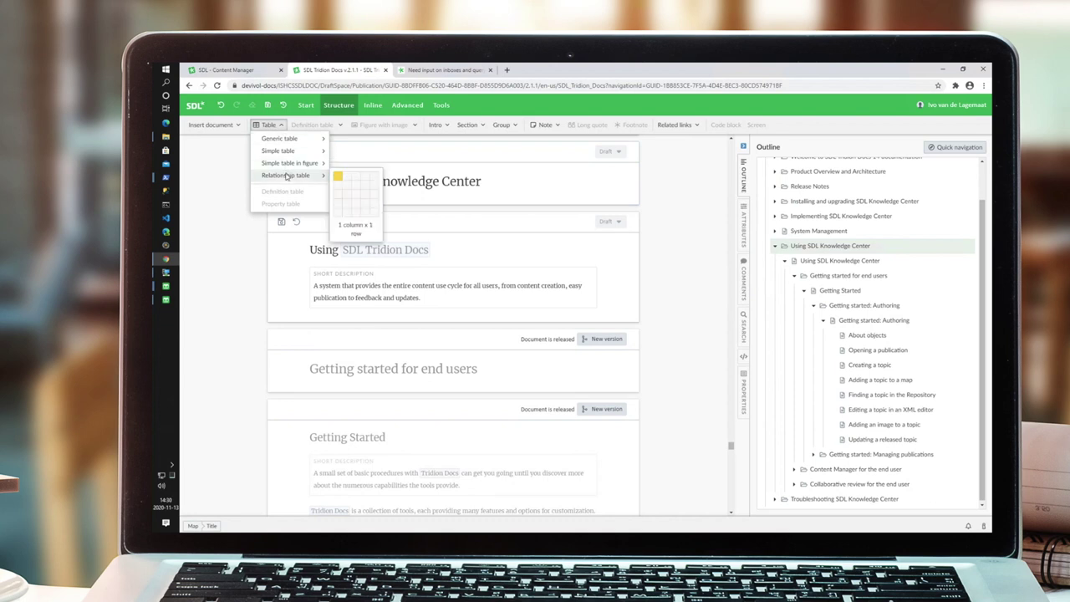
{"action": "left_click", "coordinate": [357, 208]}
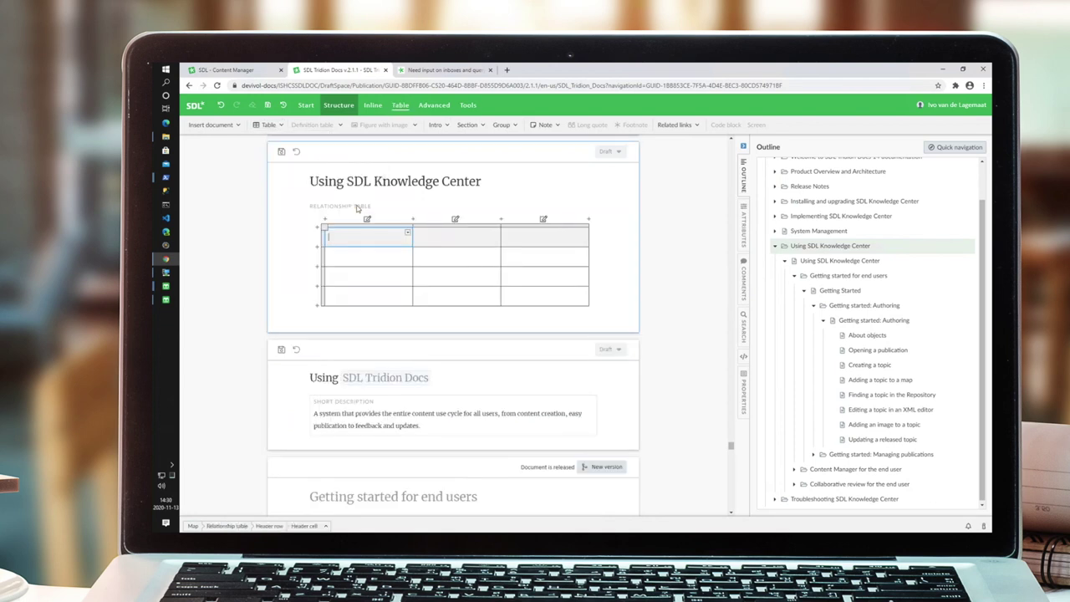
Set the relationship table's first column type to "Conref" and the second column type to "Topic".
{"action": "left_click", "coordinate": [367, 220]}
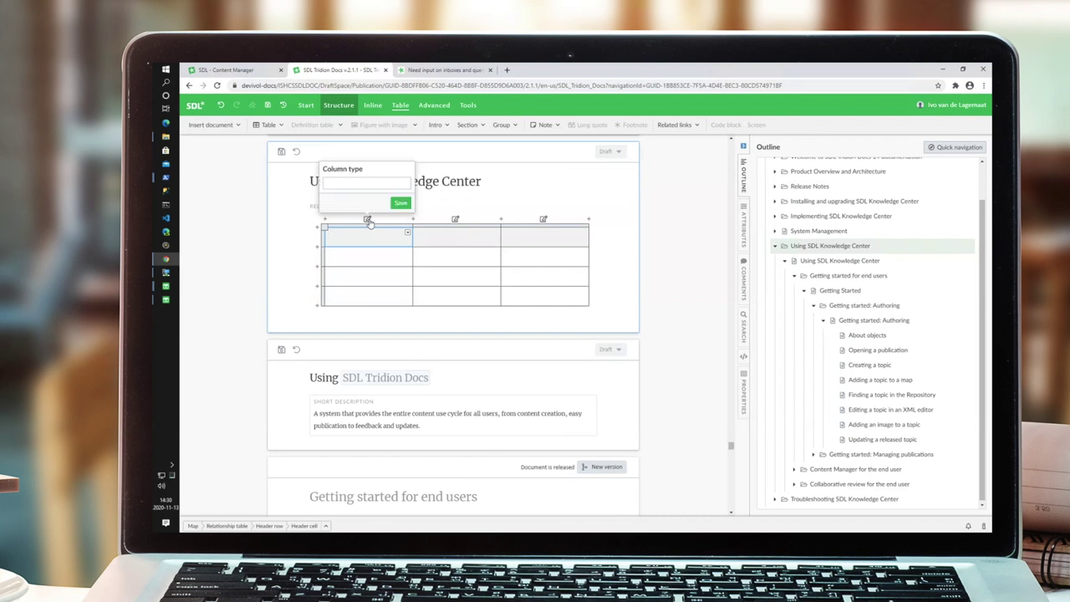
{"action": "left_click", "coordinate": [357, 183]}
{"action": "type", "text": "qonc"}
{"action": "type", "text": "e"}
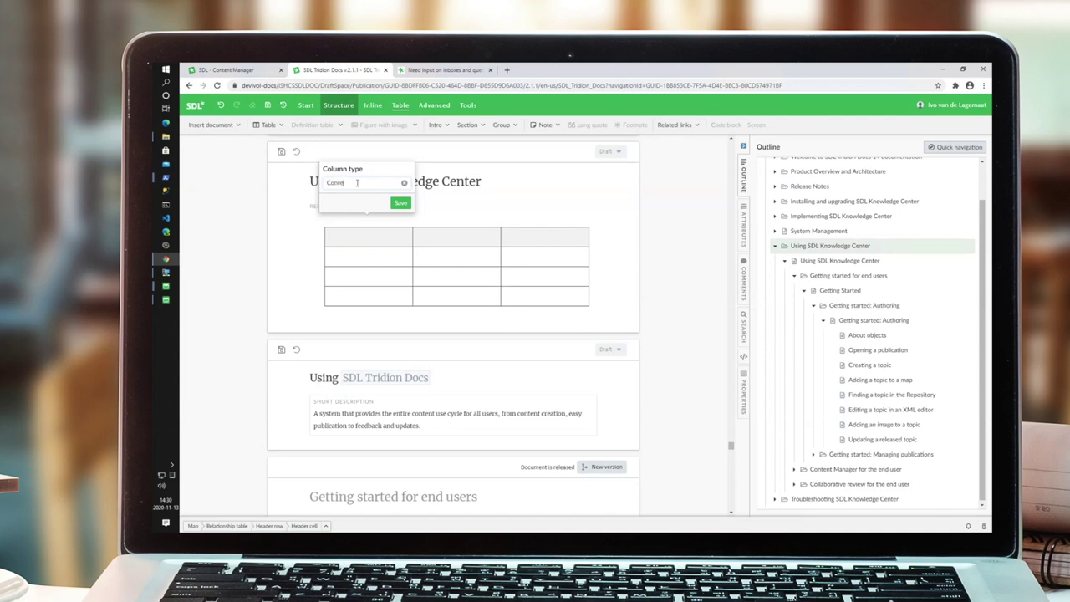
{"action": "left_click", "coordinate": [401, 202]}
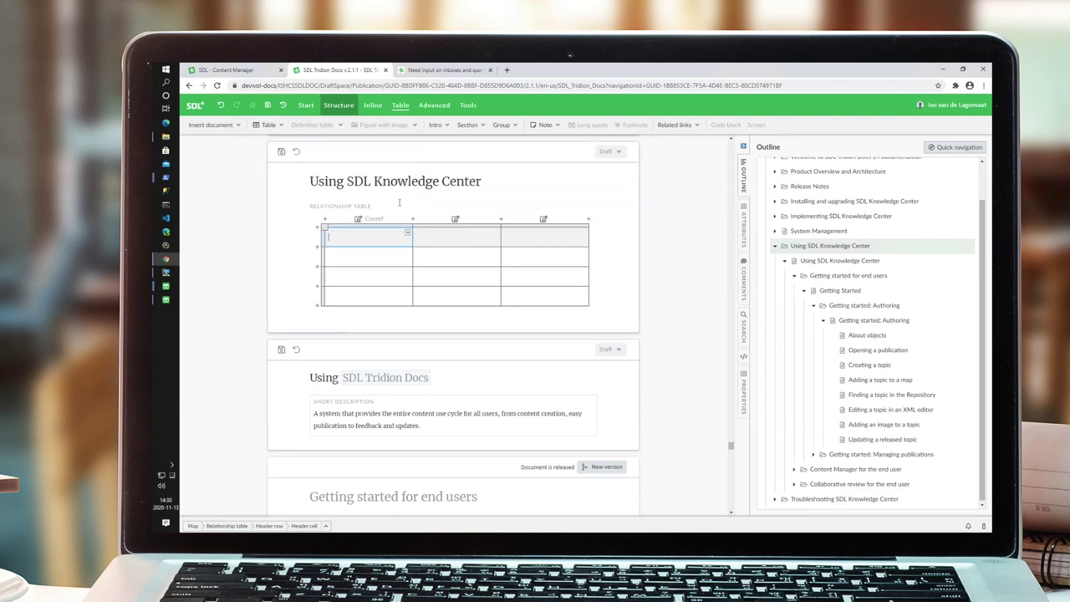
{"action": "left_click", "coordinate": [454, 219]}
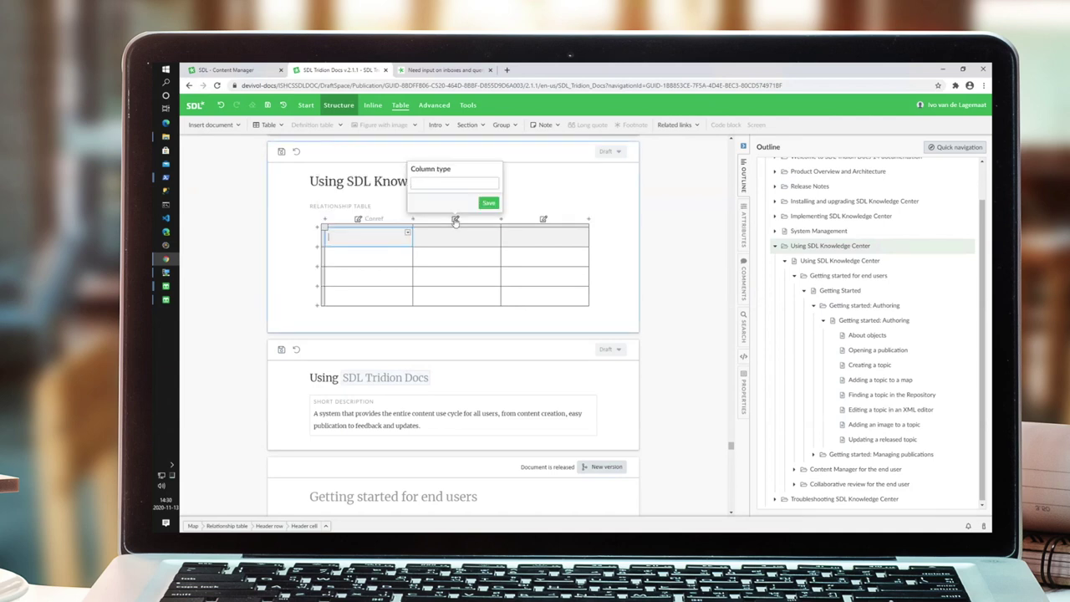
{"action": "left_click", "coordinate": [438, 181]}
{"action": "type", "text": "Topic"}
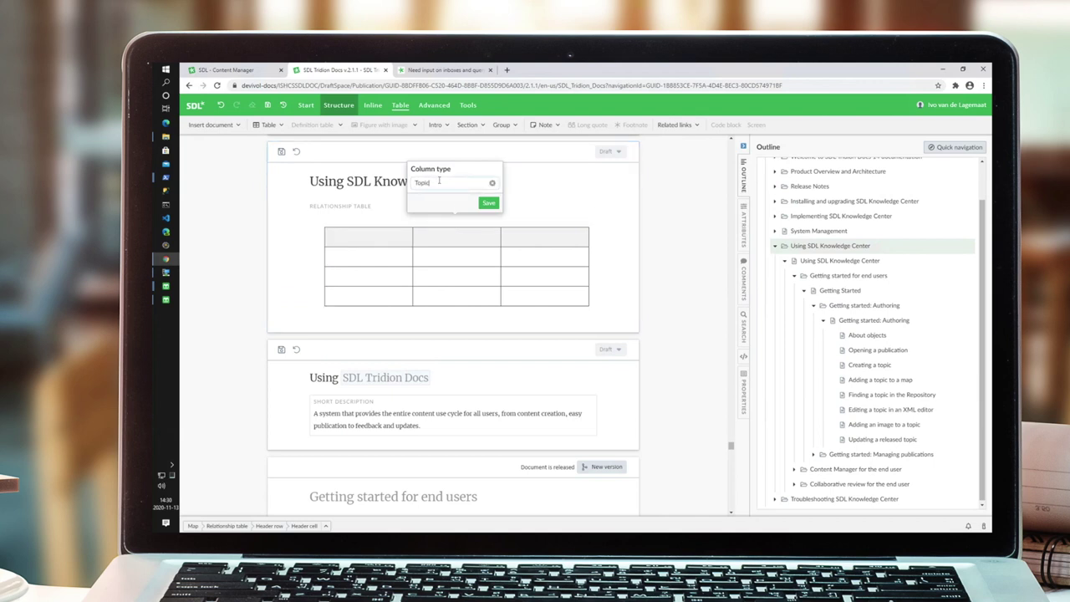
{"action": "left_click", "coordinate": [489, 203]}
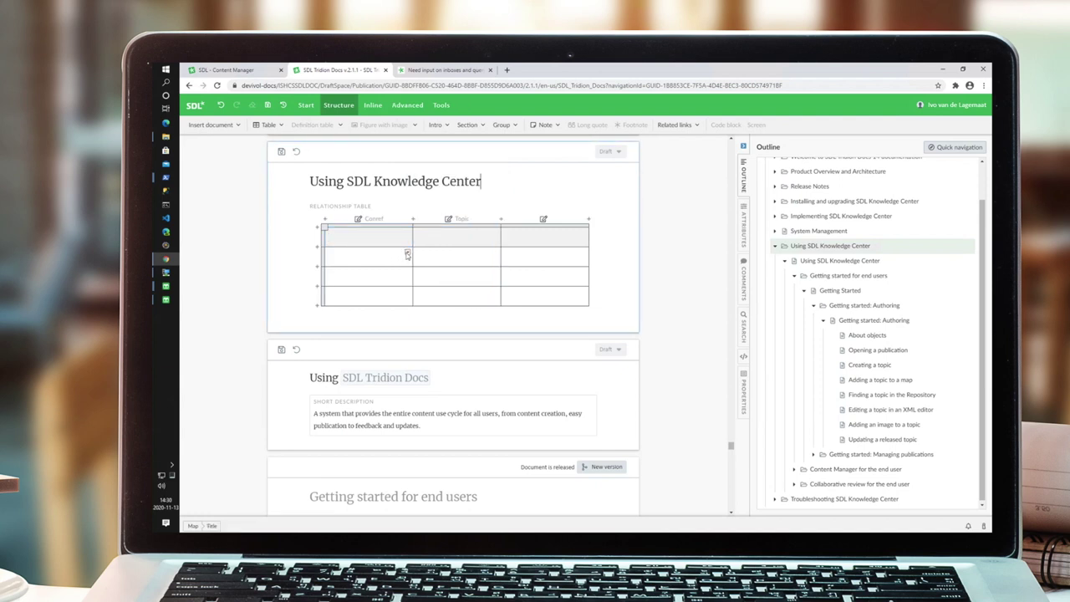
Link the first body cell to "Release Notes - SDL Knowledge Center", "What's new in Tridion Docs" and "Implementing SDL Knowledge Center".
{"action": "left_click", "coordinate": [407, 254]}
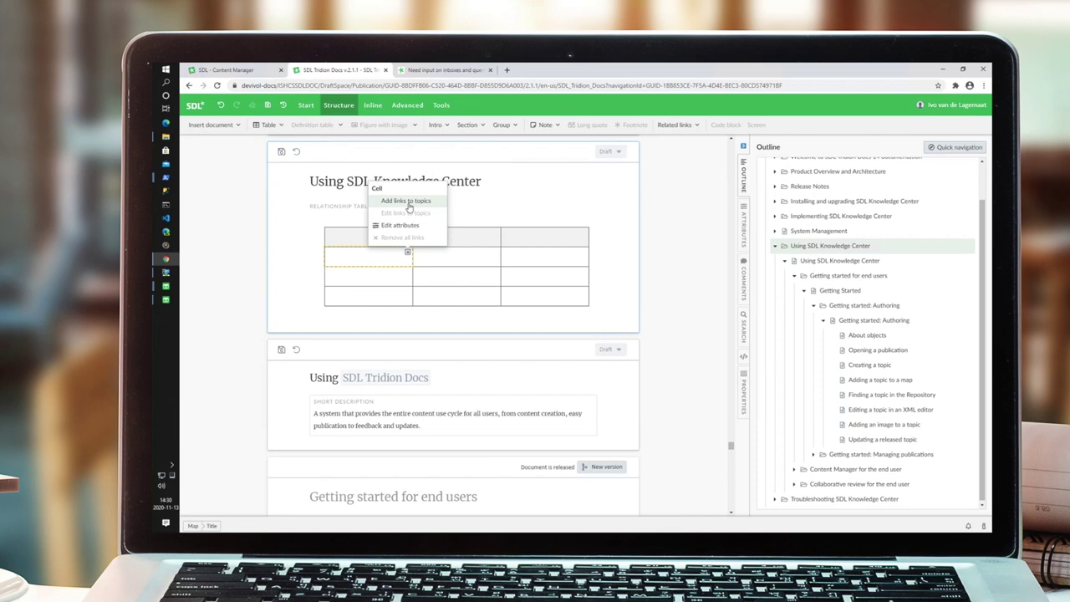
{"action": "left_click", "coordinate": [408, 206]}
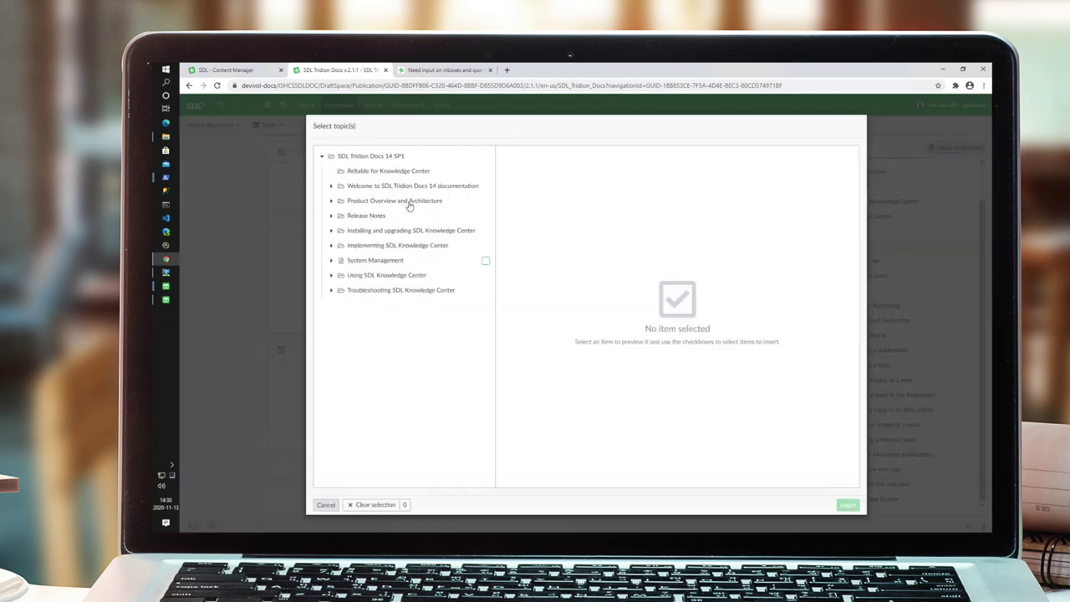
{"action": "left_click", "coordinate": [332, 216]}
{"action": "left_click", "coordinate": [485, 232]}
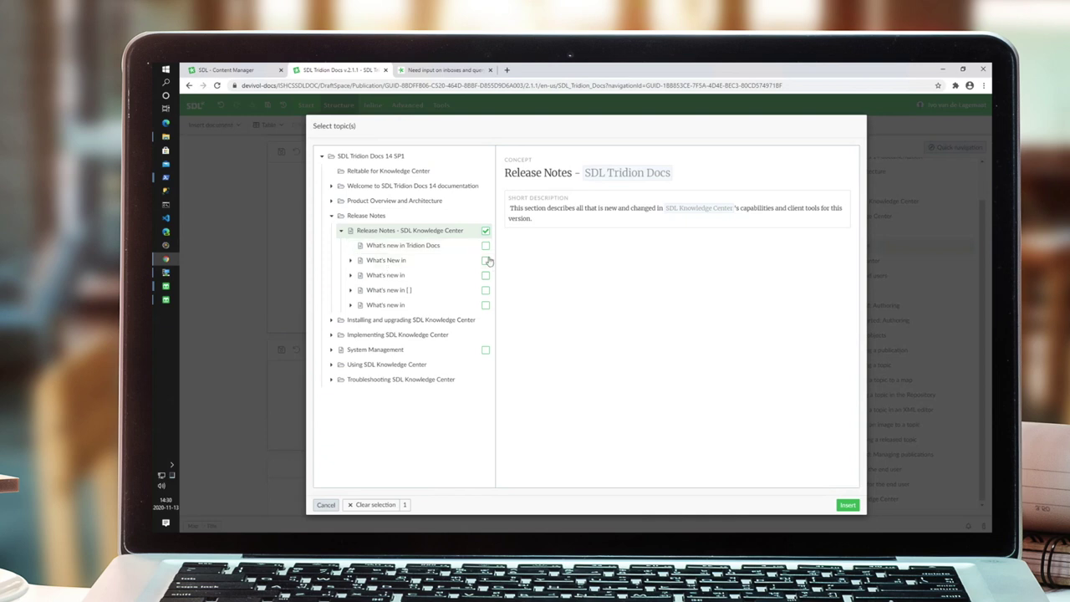
{"action": "left_click", "coordinate": [485, 245]}
{"action": "left_click", "coordinate": [332, 334]}
{"action": "left_click", "coordinate": [486, 350]}
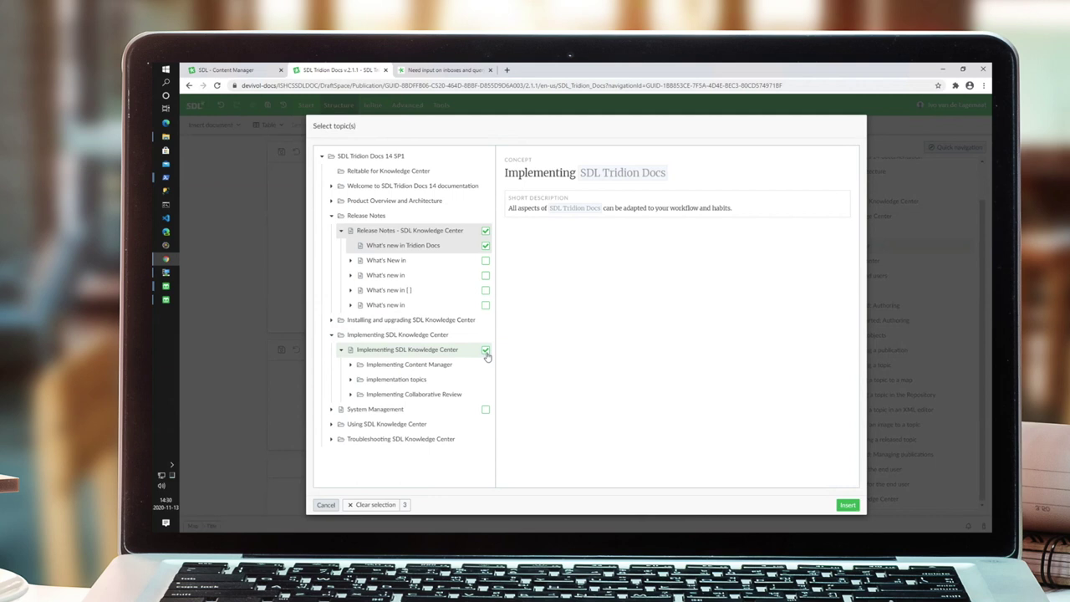
{"action": "left_click", "coordinate": [846, 507]}
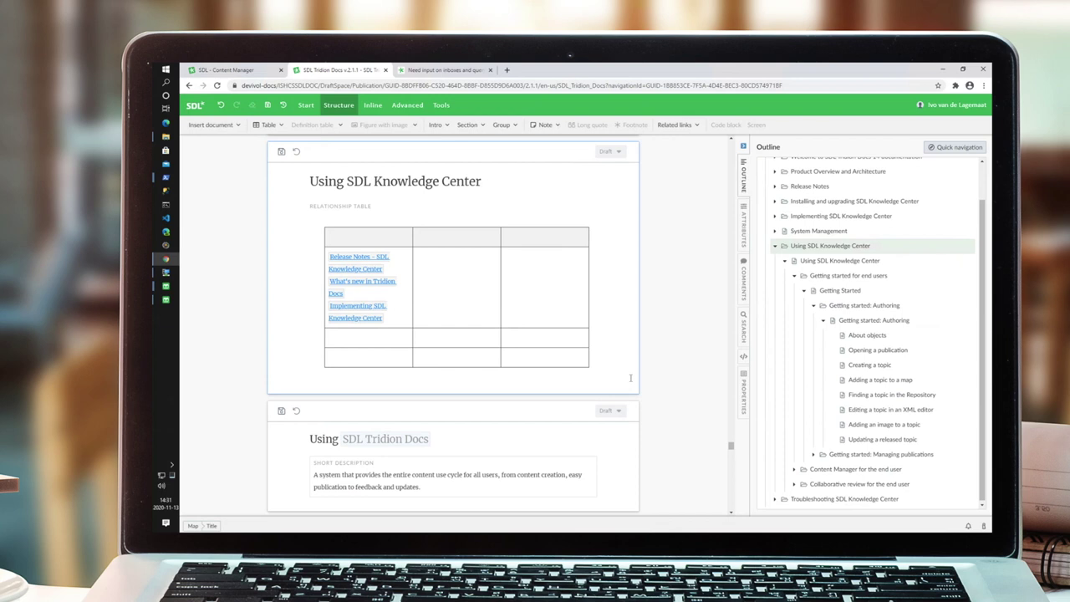
Replace the text of the "What's new in Tridion Docs" link with "Double to eidt the link".
{"action": "left_click", "coordinate": [379, 282]}
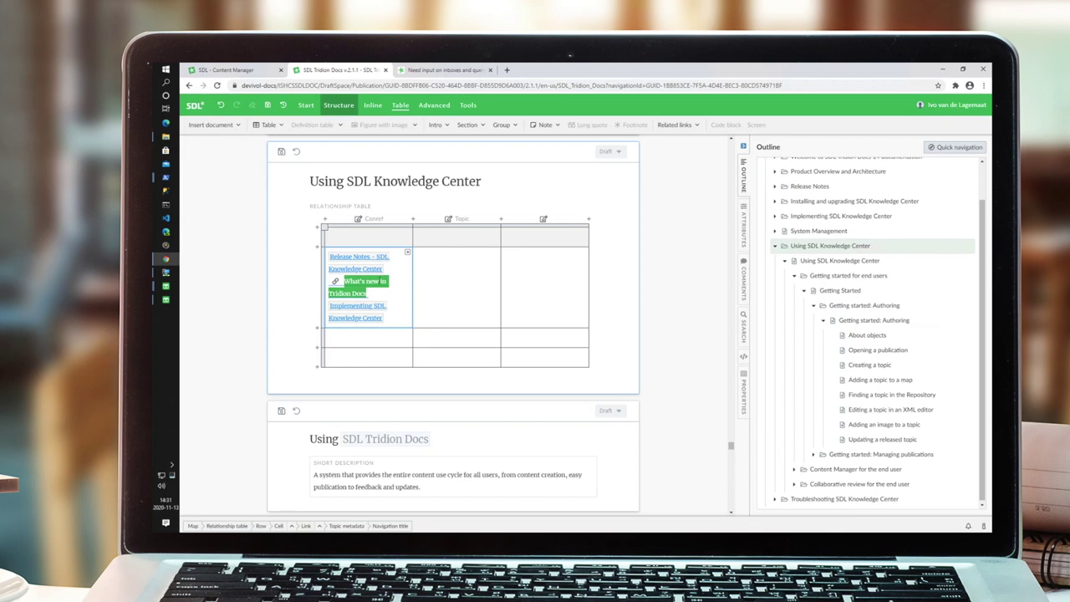
{"action": "type", "text": "Double to edit the lin"}
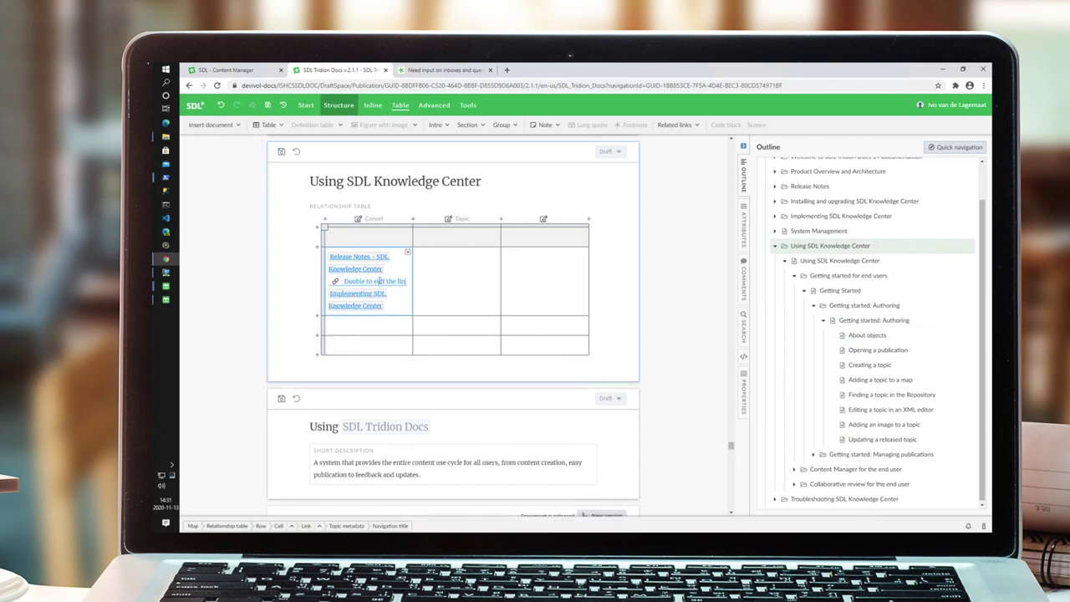
{"action": "type", "text": "k"}
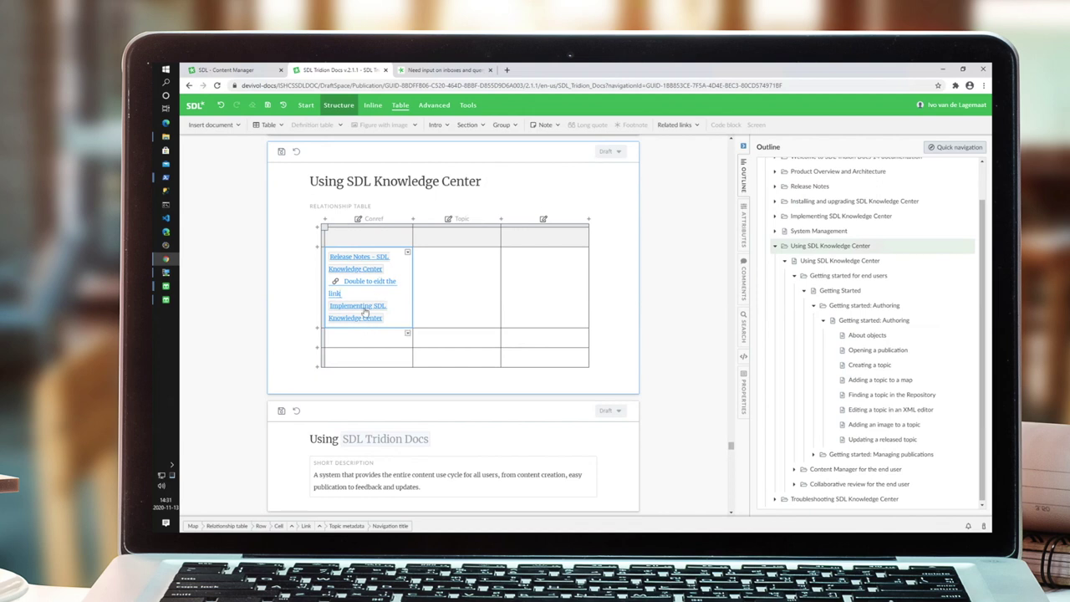
{"action": "mouse_move", "coordinate": [361, 280]}
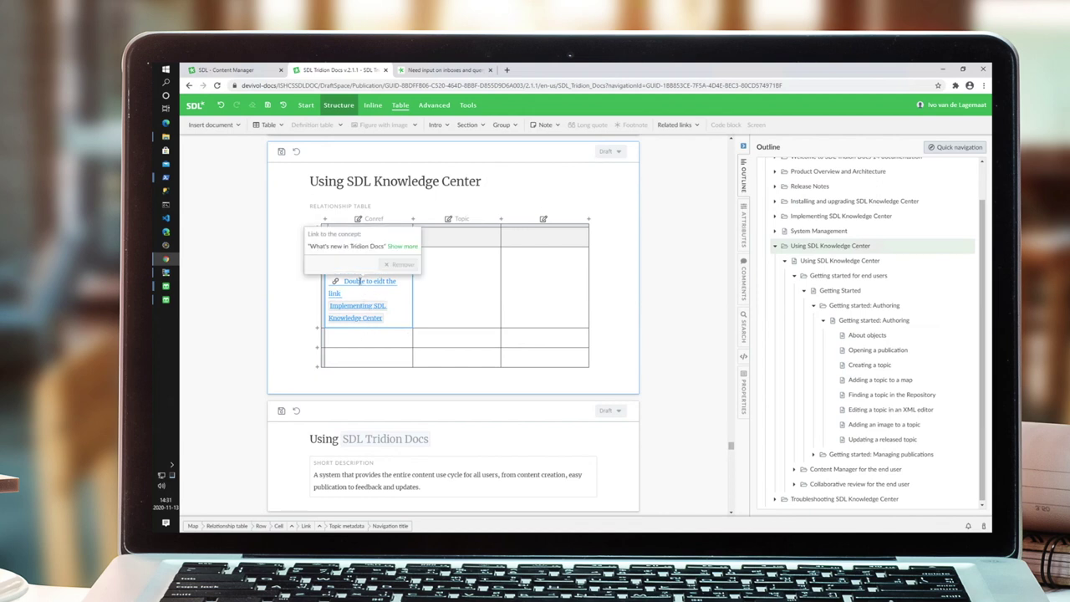
Move the "Release Notes - SDL Knowledge Center" link one cell right and one cell down in the relationship table.
{"action": "left_click", "coordinate": [355, 306]}
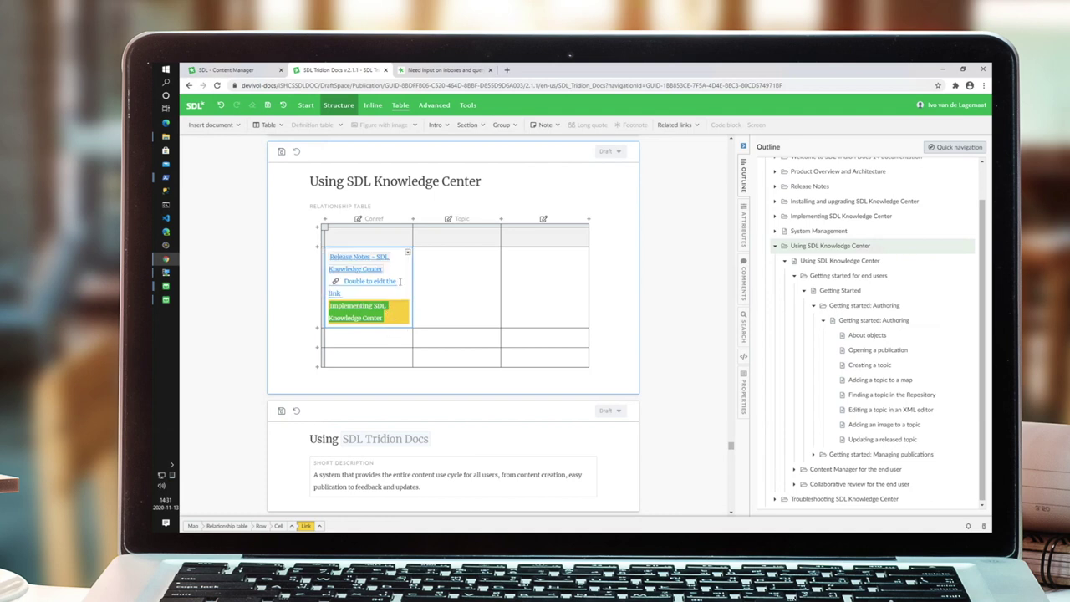
{"action": "left_click_drag", "start_coordinate": [399, 282], "coordinate": [340, 287]}
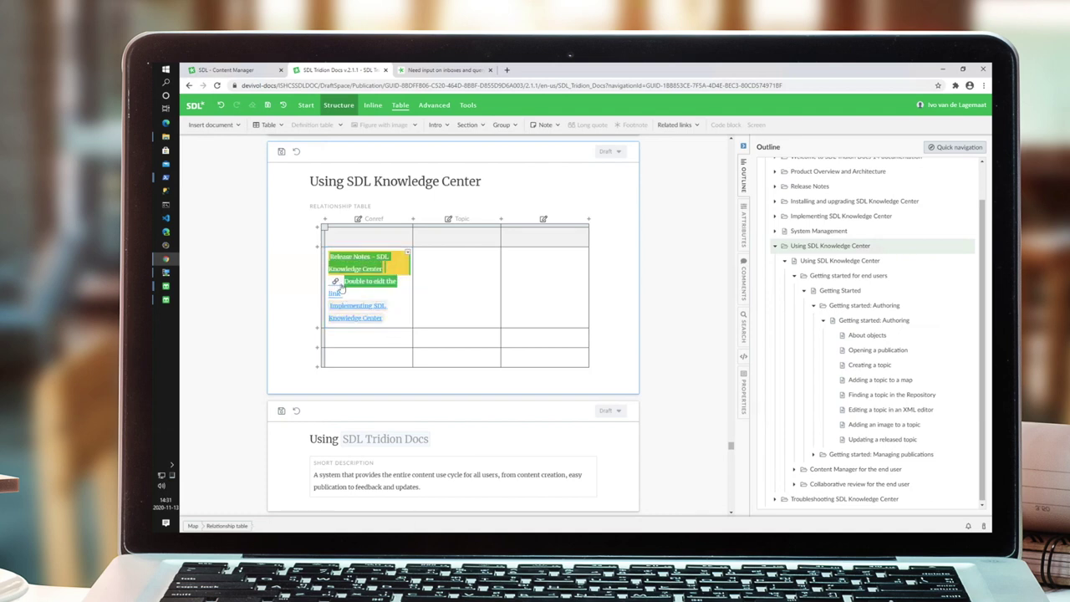
{"action": "right_click", "coordinate": [394, 265]}
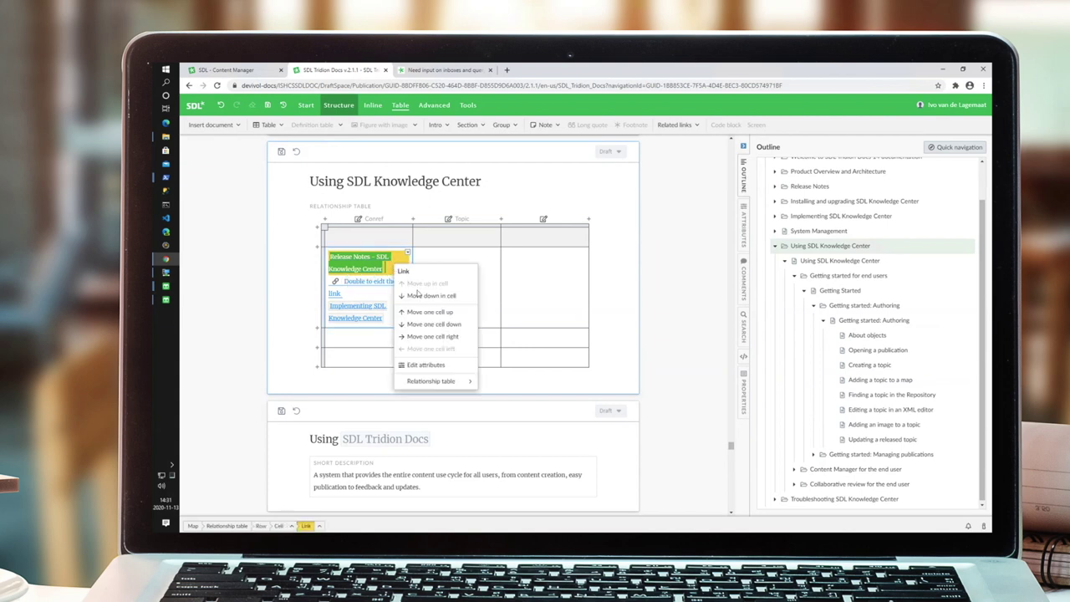
{"action": "left_click", "coordinate": [430, 338]}
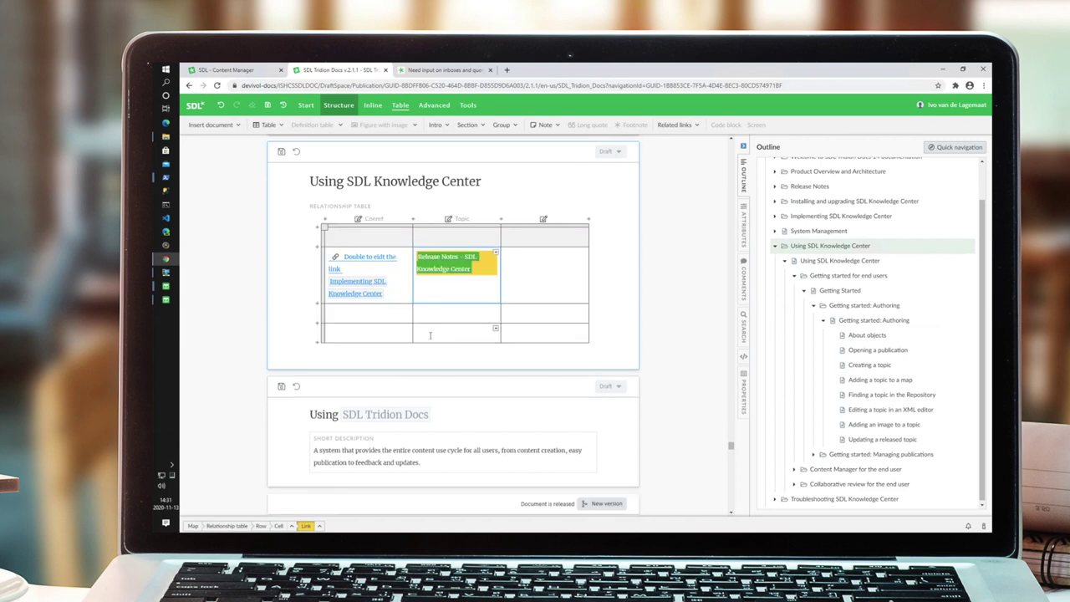
{"action": "right_click", "coordinate": [479, 267]}
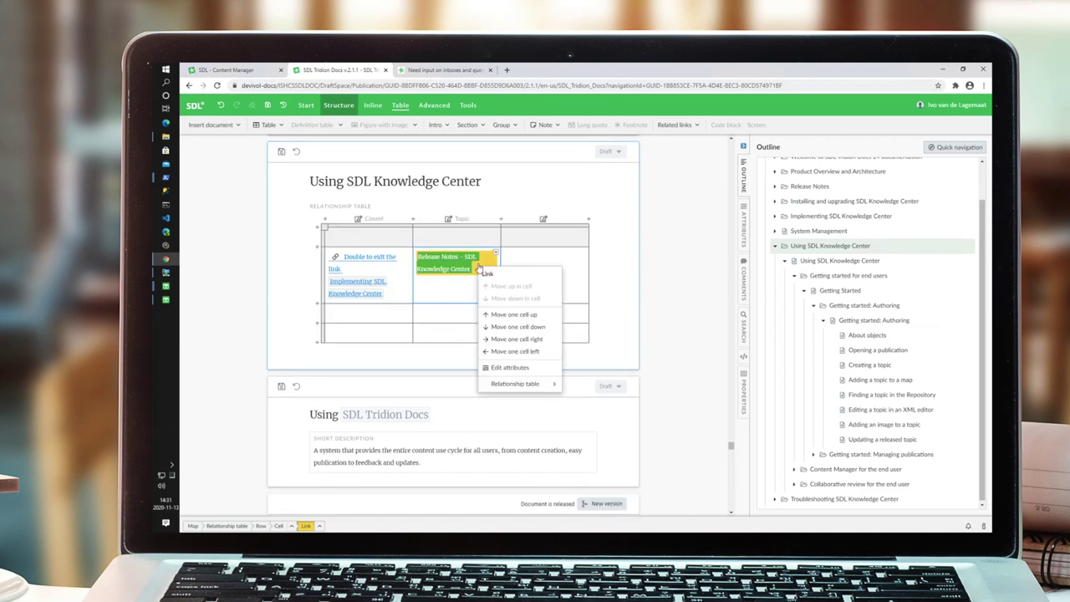
{"action": "left_click", "coordinate": [514, 330]}
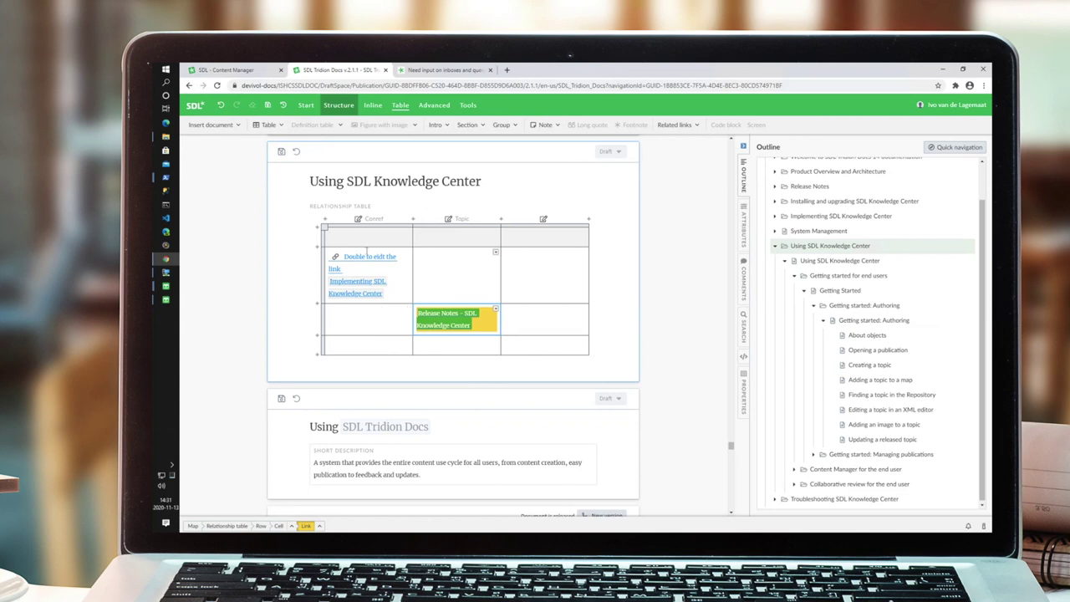
Insert a body row below the second body row and add a fourth column at the end of the relationship table.
{"action": "left_click", "coordinate": [317, 336]}
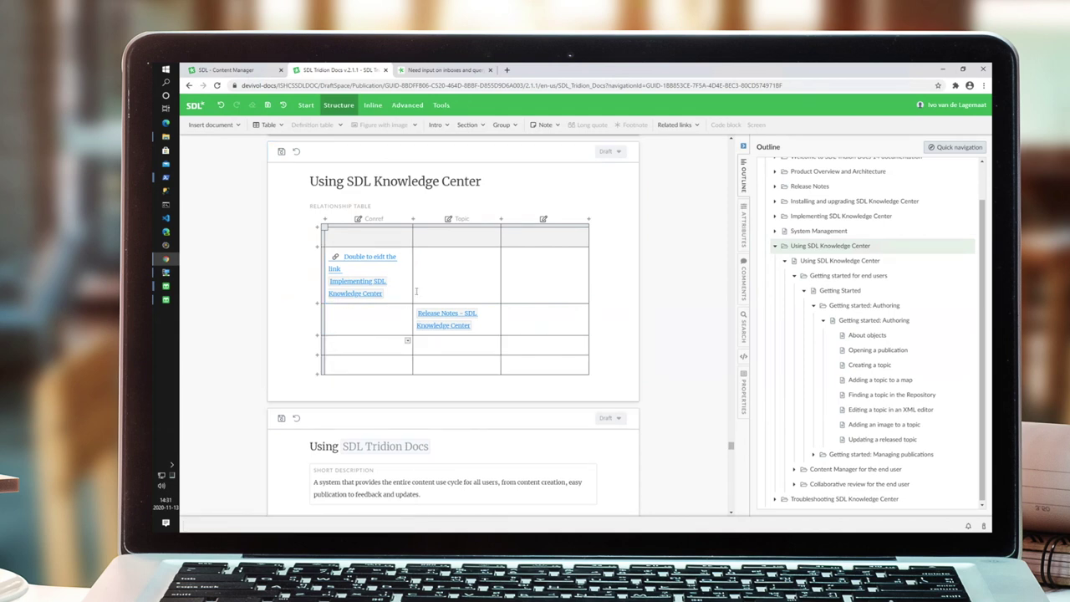
{"action": "left_click", "coordinate": [586, 227]}
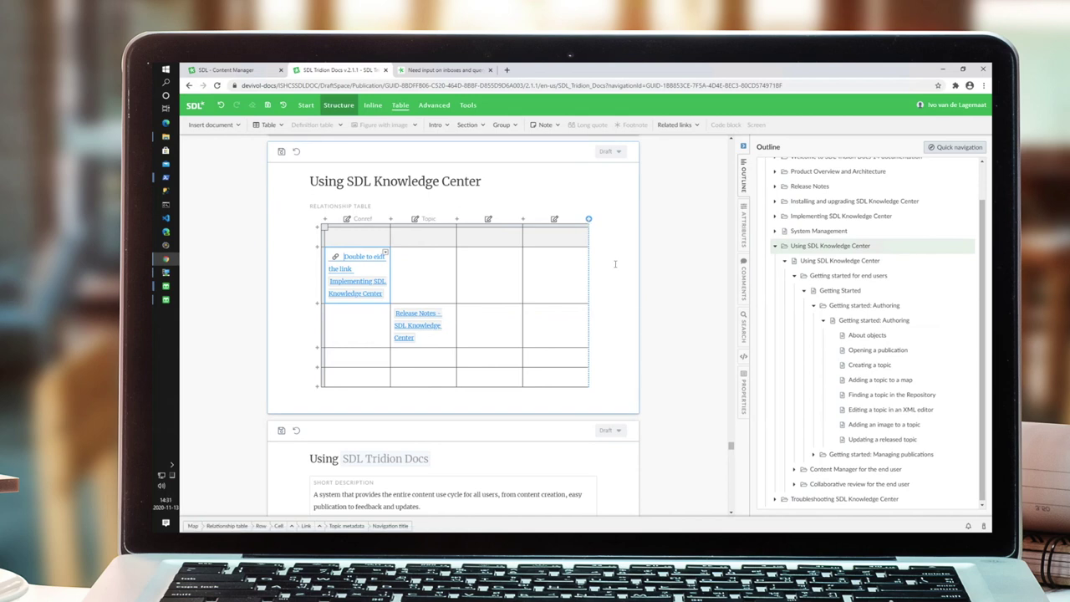
Delete the empty fourth column from the relationship table.
{"action": "left_click", "coordinate": [556, 230]}
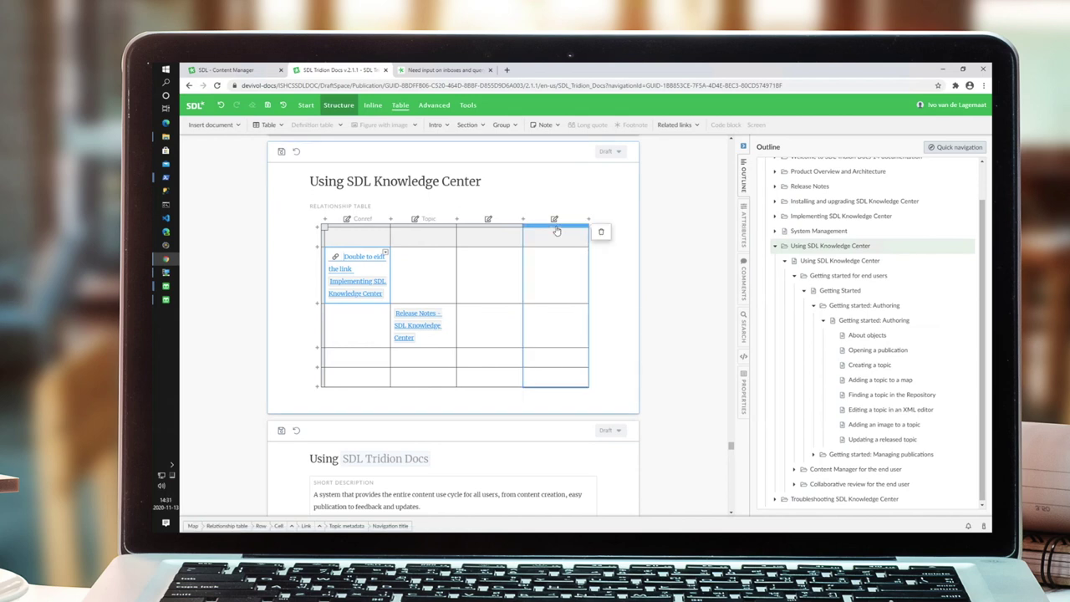
{"action": "left_click", "coordinate": [601, 232]}
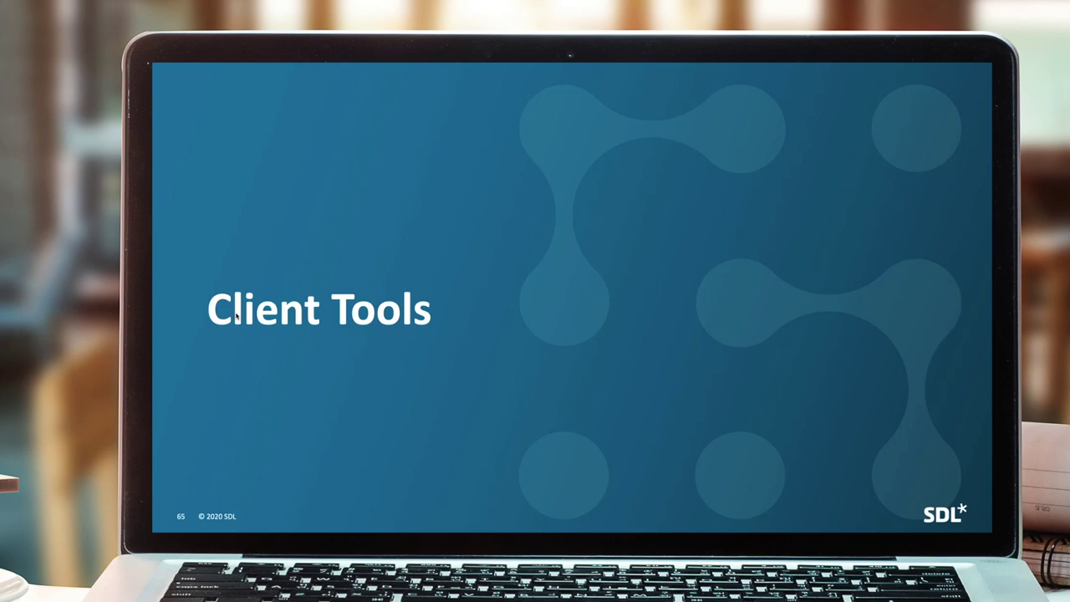
{"action": "key", "text": "Right"}
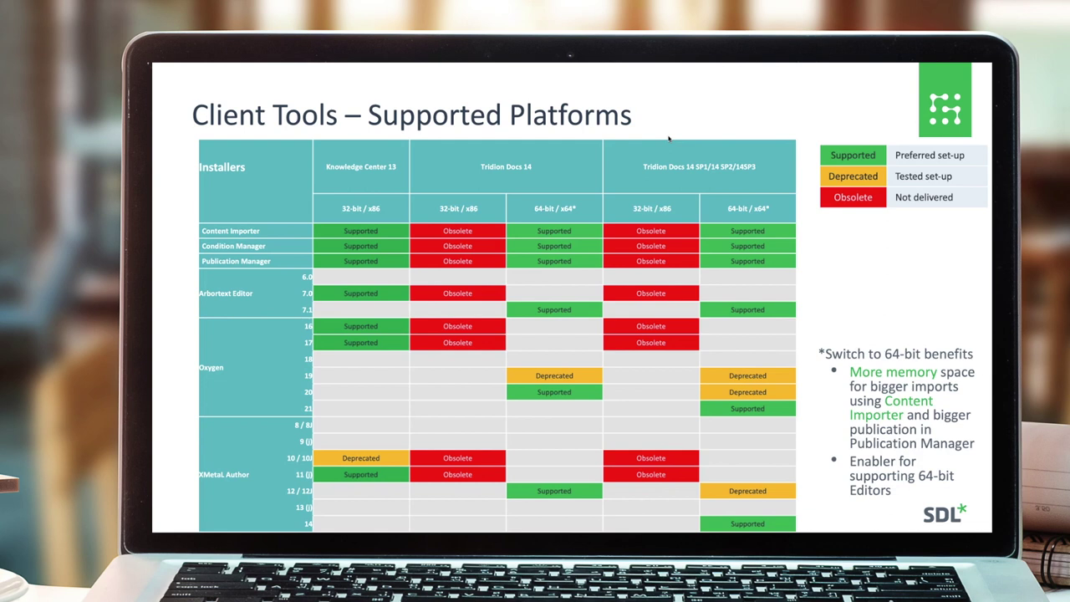
{"action": "key", "text": "Right"}
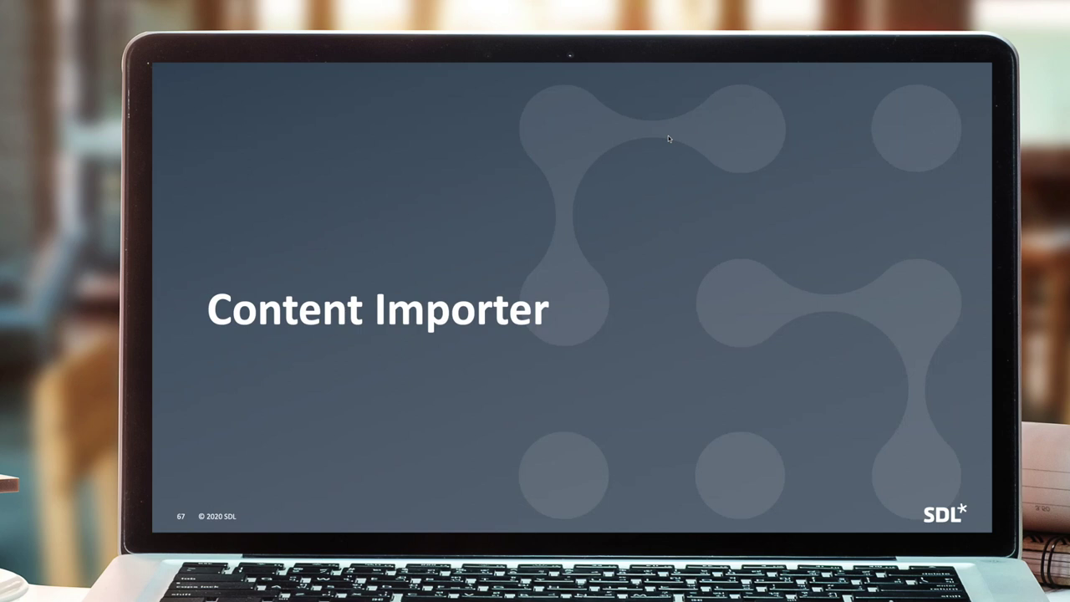
{"action": "key", "text": "Right"}
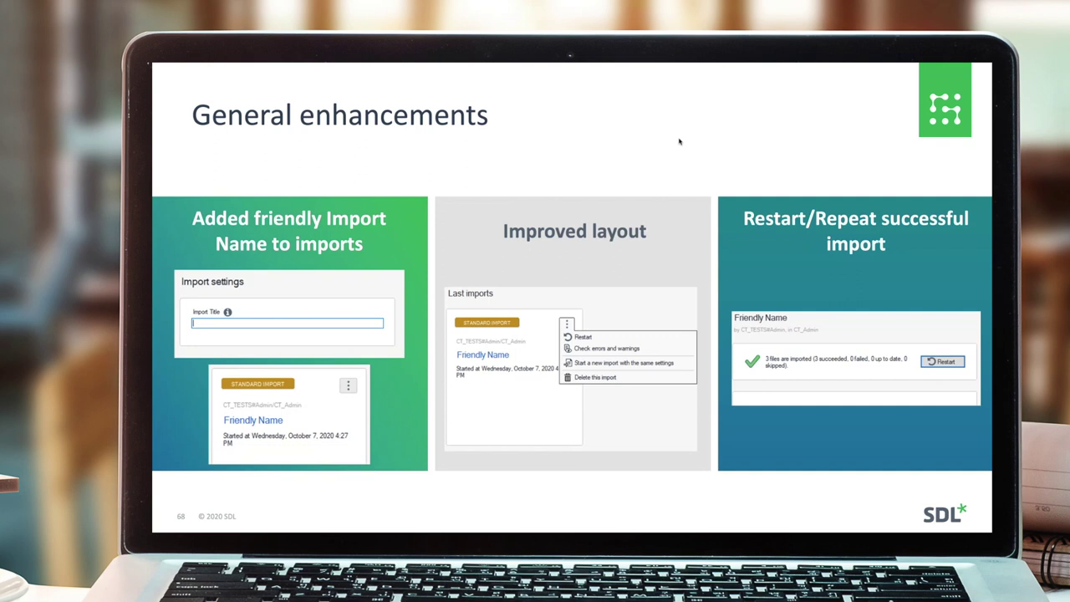
{"action": "key", "text": "Right"}
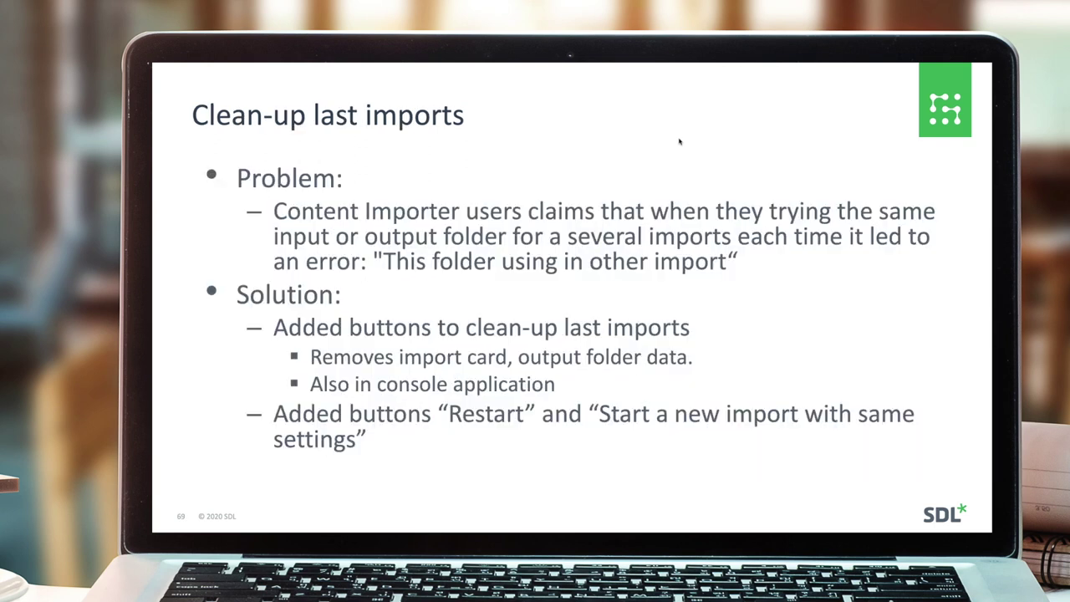
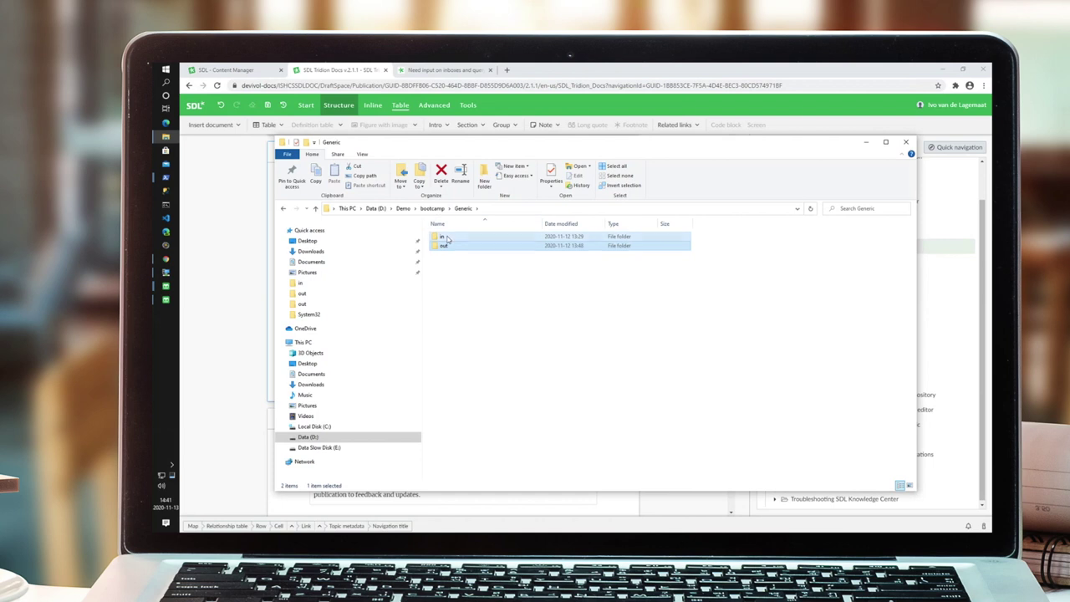
Switch to Content Importer and start a standard import named "Bootcamp import".
{"action": "left_click", "coordinate": [166, 299]}
{"action": "left_click", "coordinate": [246, 202]}
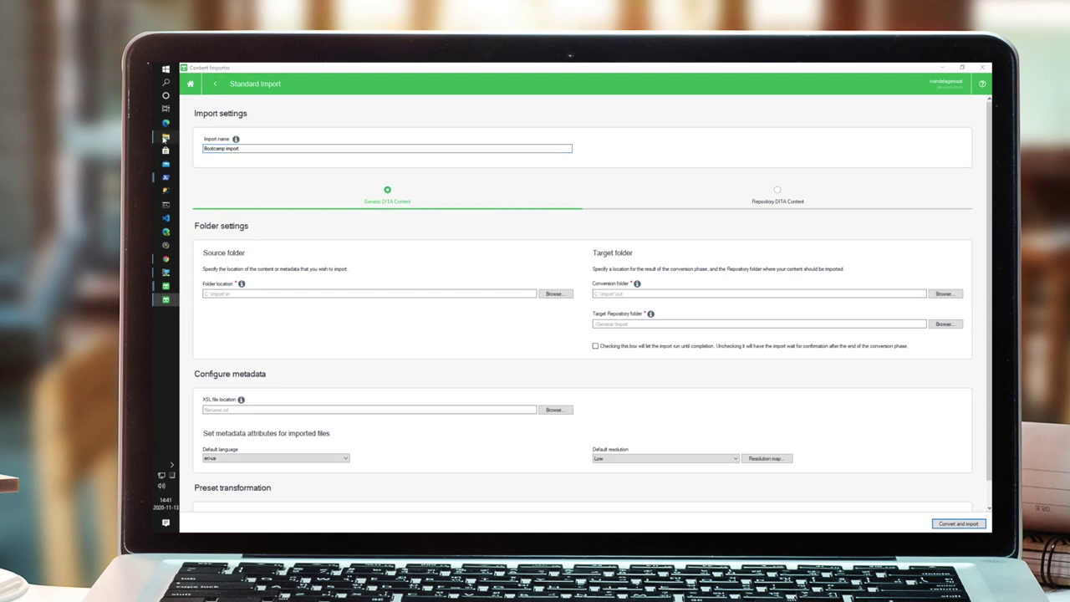
Copy the path D:\Demo\bootcamp\Generic\in from File Explorer and use it as the import's source folder location.
{"action": "left_click", "coordinate": [165, 136]}
{"action": "left_click", "coordinate": [503, 208]}
{"action": "key", "text": "ctrl+c"}
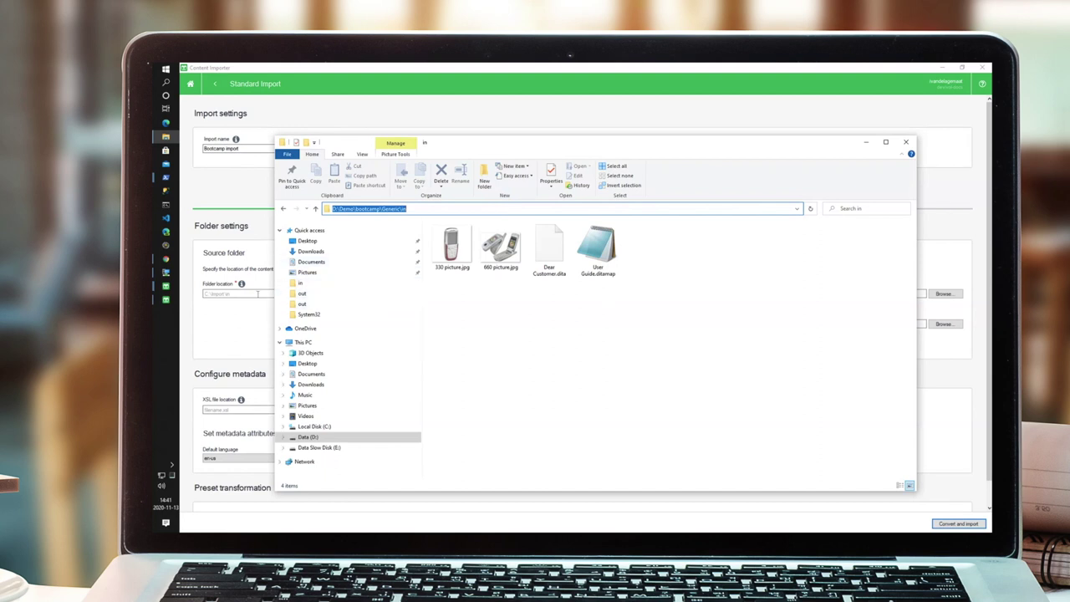
{"action": "left_click", "coordinate": [257, 294]}
{"action": "key", "text": "ctrl+v"}
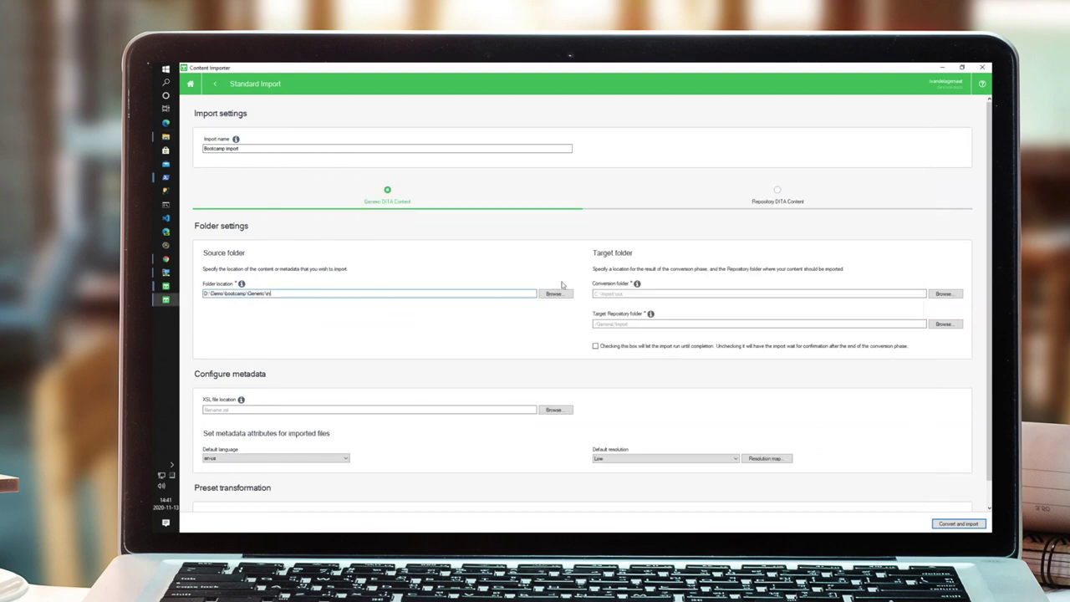
Start the conversion with conversion folder D:\Demo\bootcamp\Generic\out and target Repository folder /General/Import/Bootcamp.
{"action": "left_click", "coordinate": [636, 295]}
{"action": "key", "text": "ctrl+v"}
{"action": "left_click", "coordinate": [643, 324]}
{"action": "scroll", "coordinate": [863, 435], "scroll_direction": "down", "scroll_amount": 1}
{"action": "scroll", "coordinate": [862, 435], "scroll_direction": "up", "scroll_amount": 1}
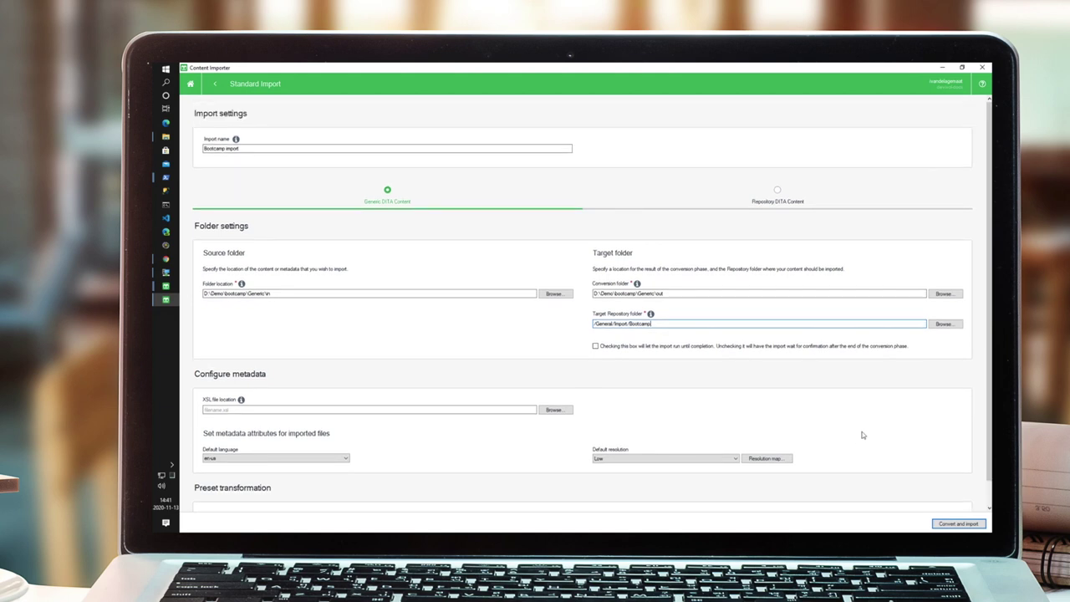
{"action": "left_click", "coordinate": [957, 524]}
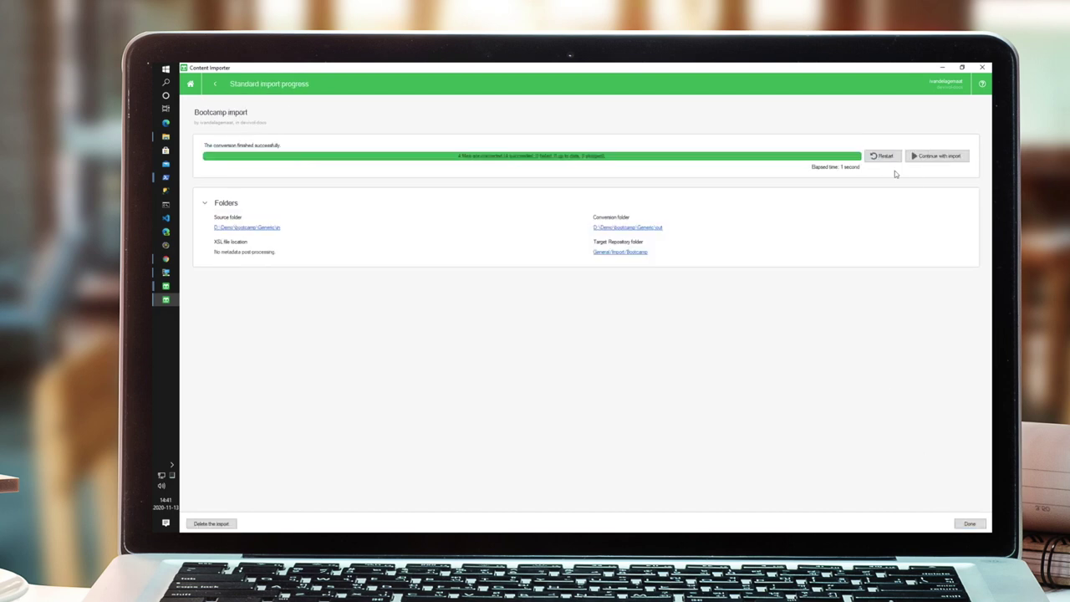
Continue the Bootcamp import past conversion and view the generated files in the Generic\out folder in File Explorer.
{"action": "left_click", "coordinate": [923, 156]}
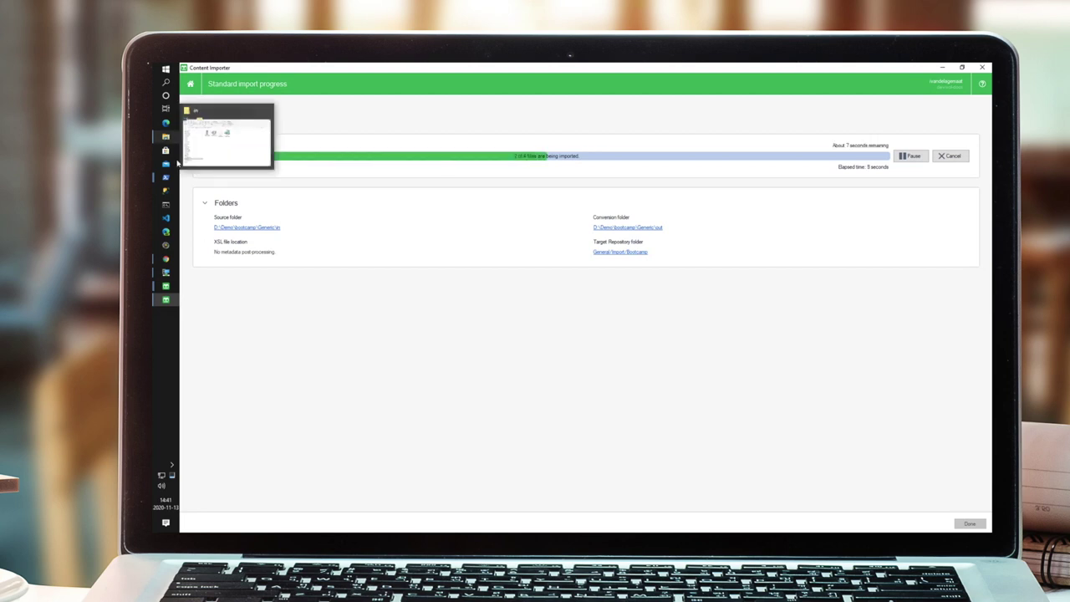
{"action": "left_click", "coordinate": [165, 139]}
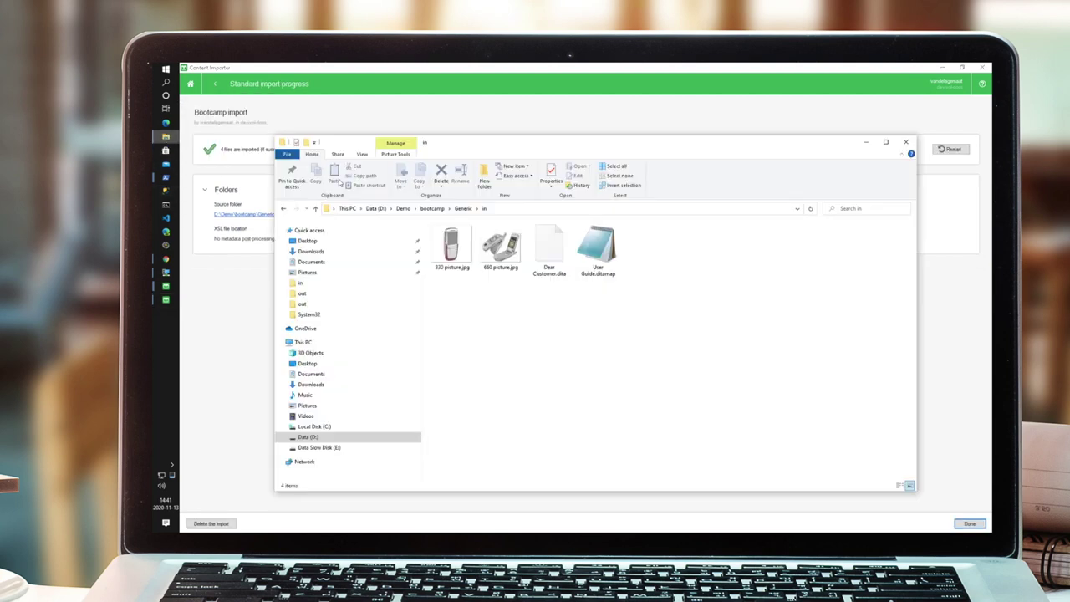
{"action": "left_click", "coordinate": [463, 208]}
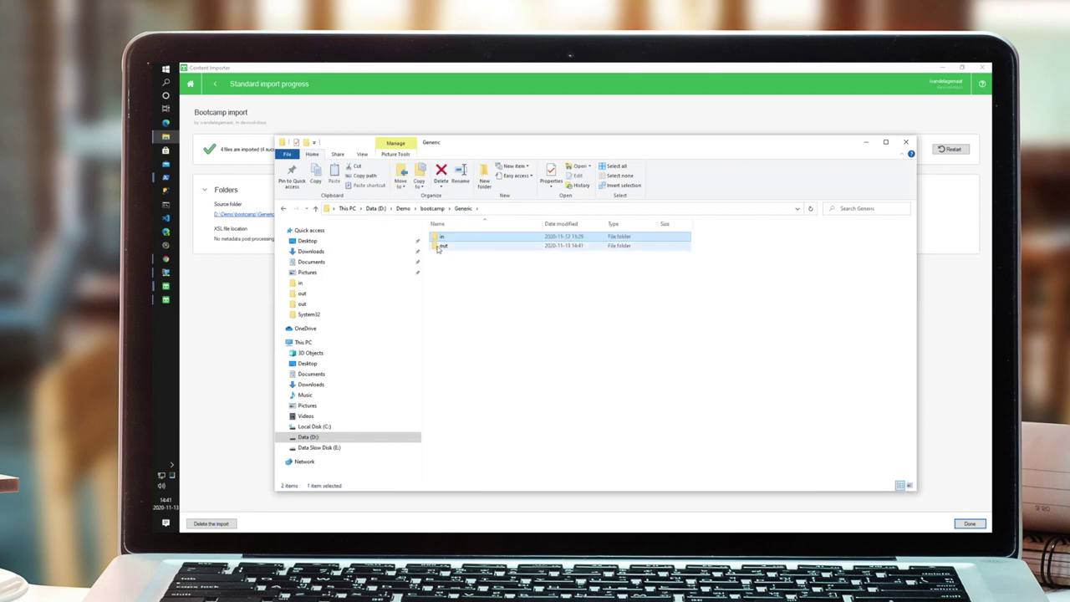
{"action": "double_click", "coordinate": [443, 246]}
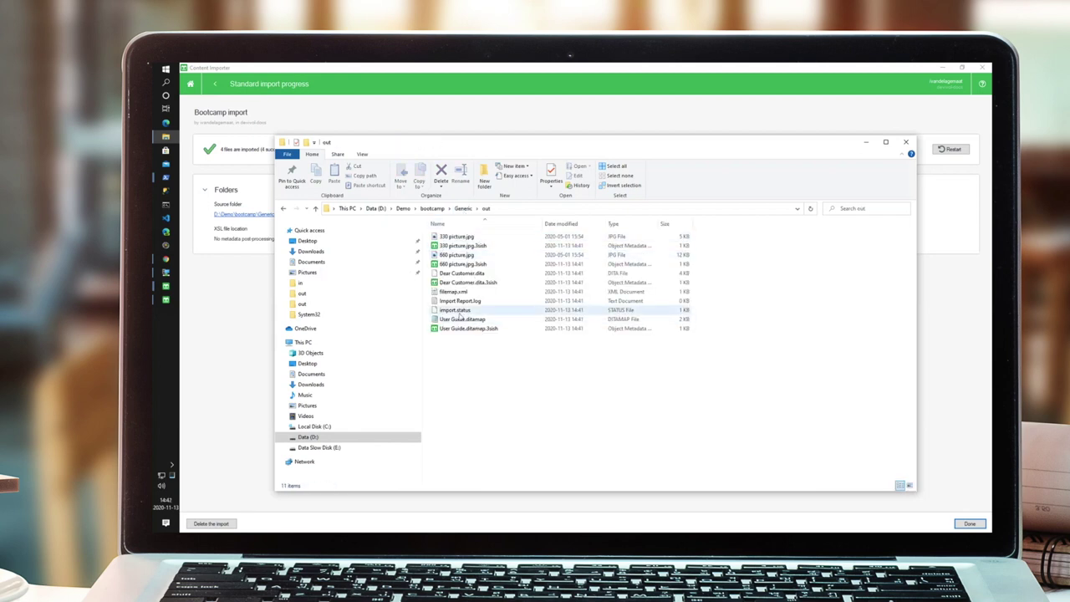
{"action": "left_click", "coordinate": [462, 208]}
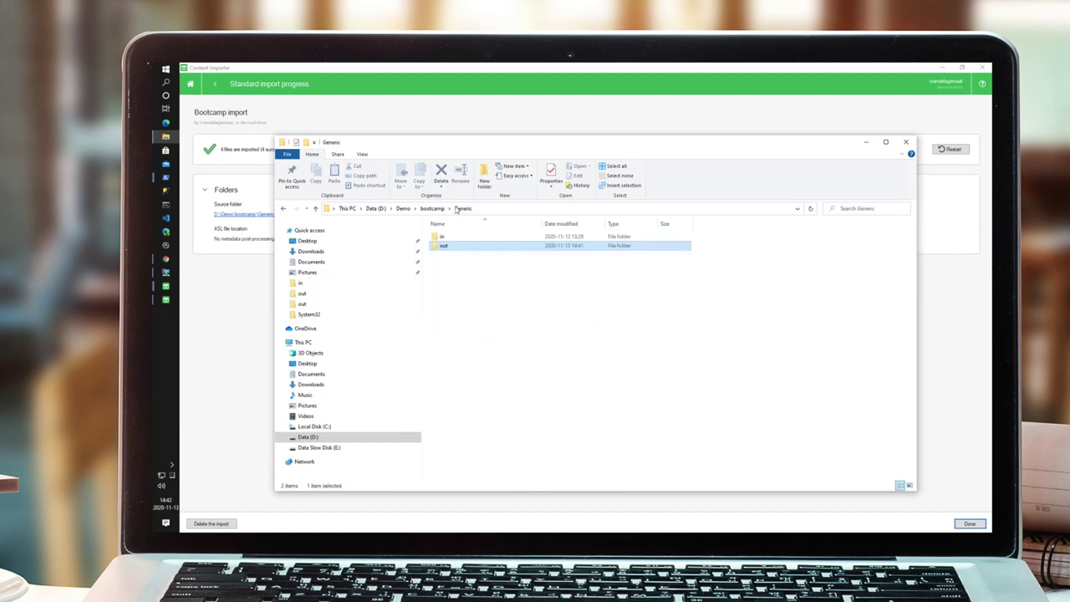
Switch to Publication Manager's repository browser and preview the imported Dear Customer topic in General/Import/Bootcamp/Topics.
{"action": "mouse_move", "coordinate": [165, 285]}
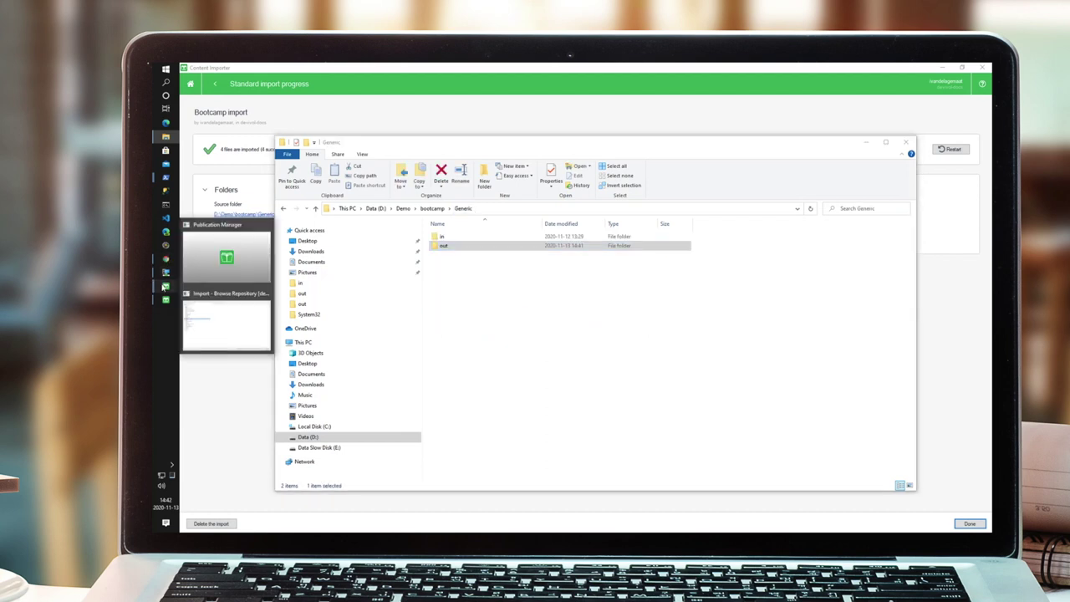
{"action": "left_click", "coordinate": [203, 298]}
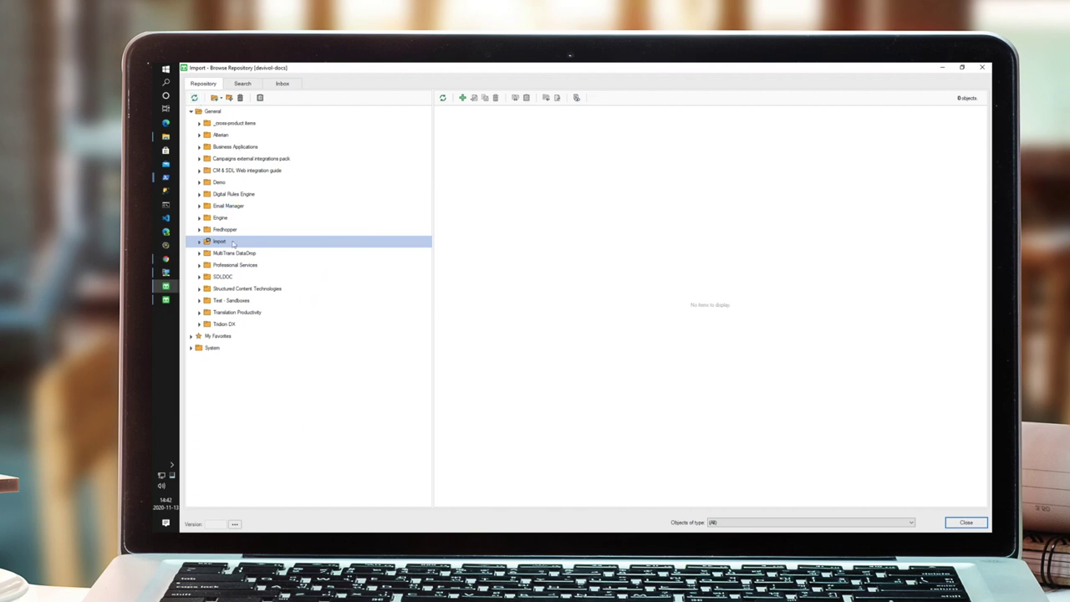
{"action": "left_click", "coordinate": [199, 242]}
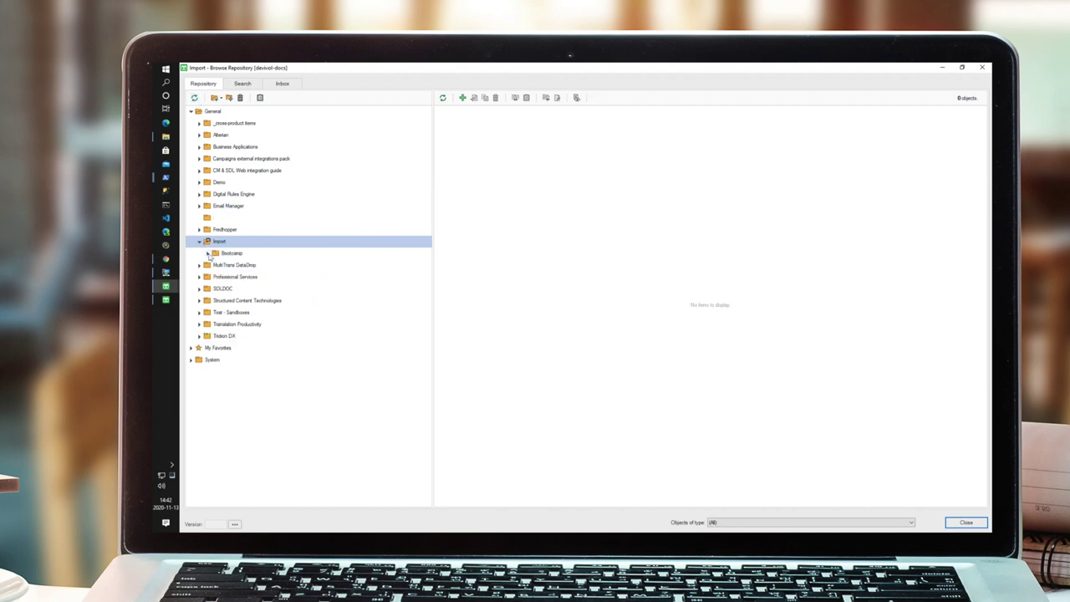
{"action": "left_click", "coordinate": [207, 253]}
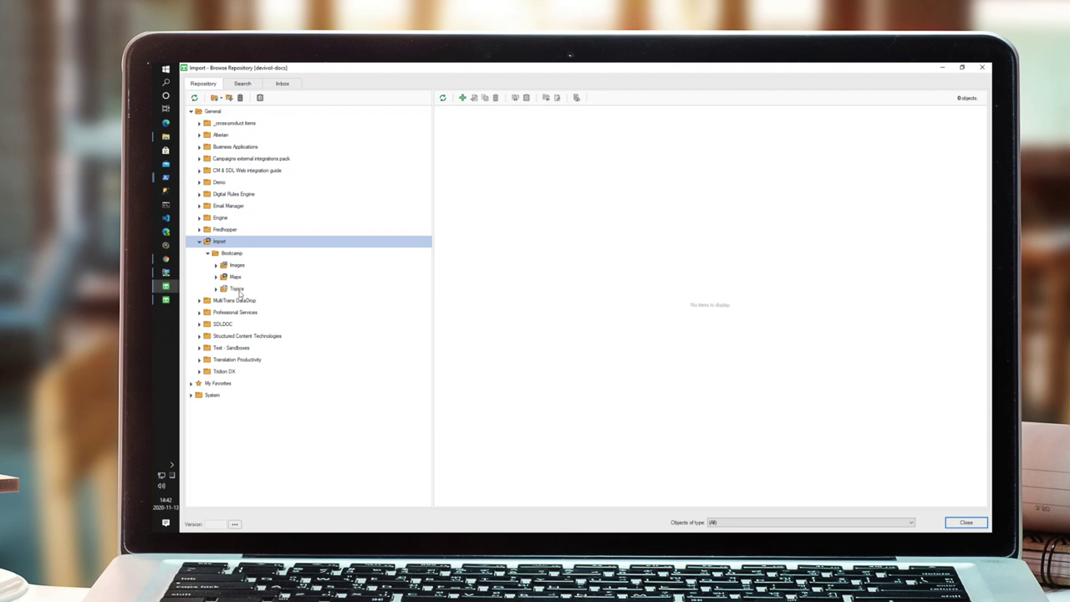
{"action": "left_click", "coordinate": [238, 289]}
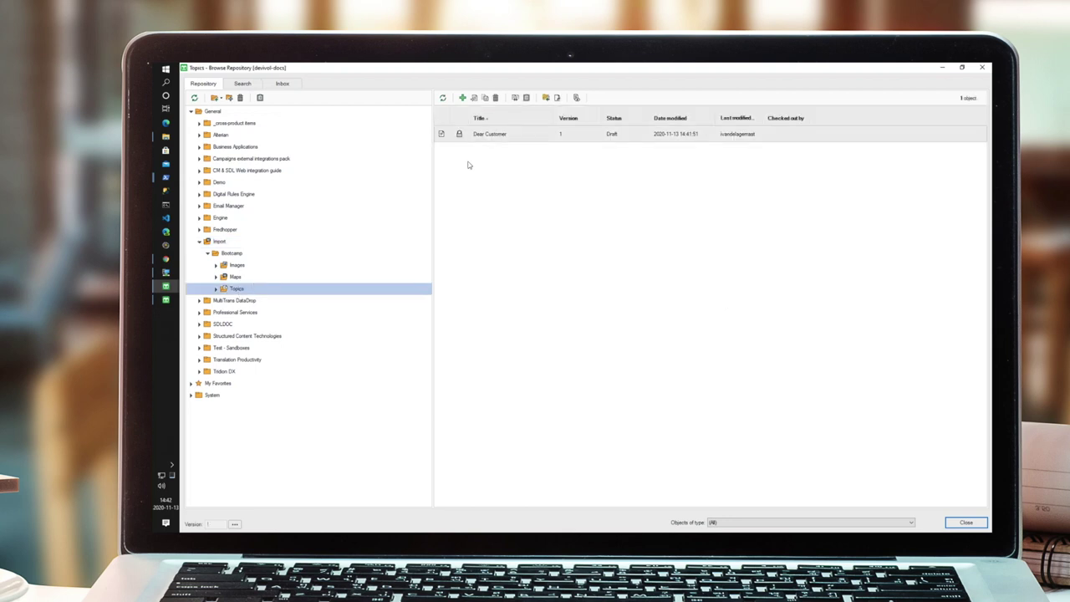
{"action": "left_click", "coordinate": [515, 140]}
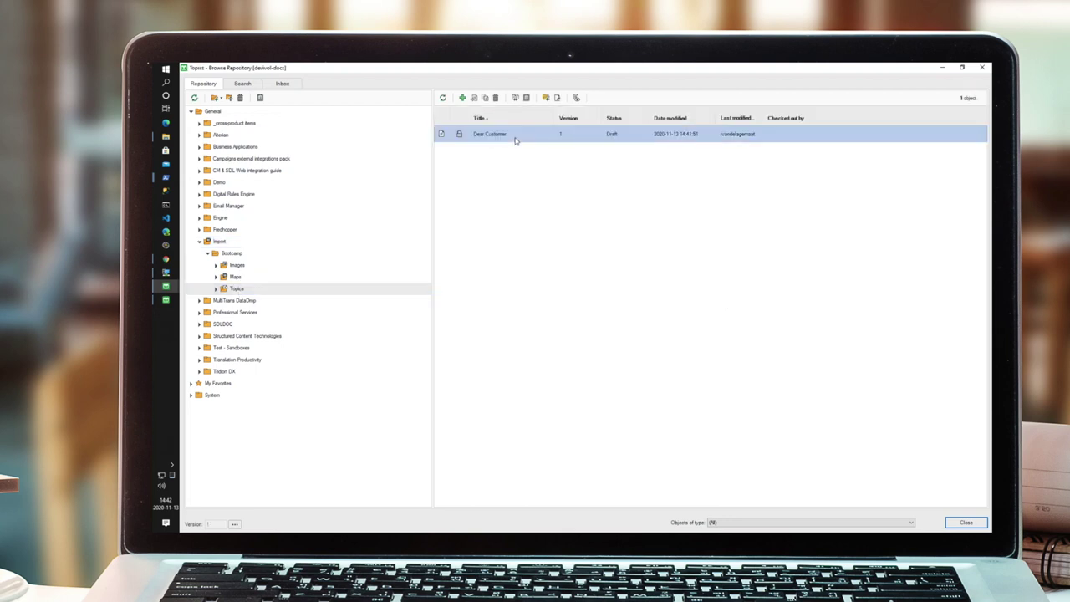
{"action": "left_click", "coordinate": [579, 97]}
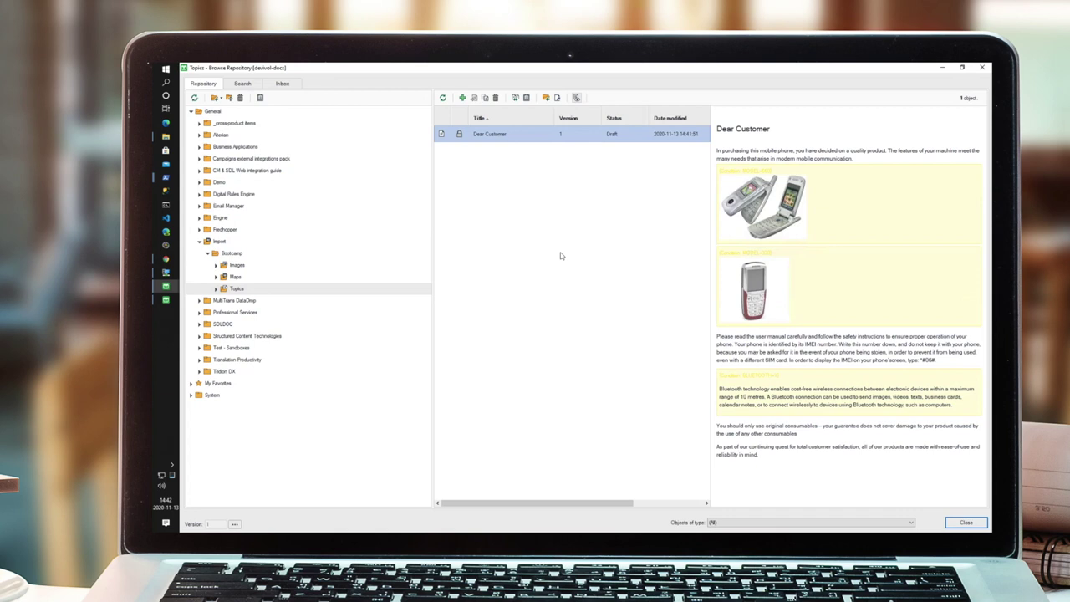
Delete the Bootcamp folder with all its objects and subfolders from the repository's Import folder.
{"action": "left_click", "coordinate": [220, 241]}
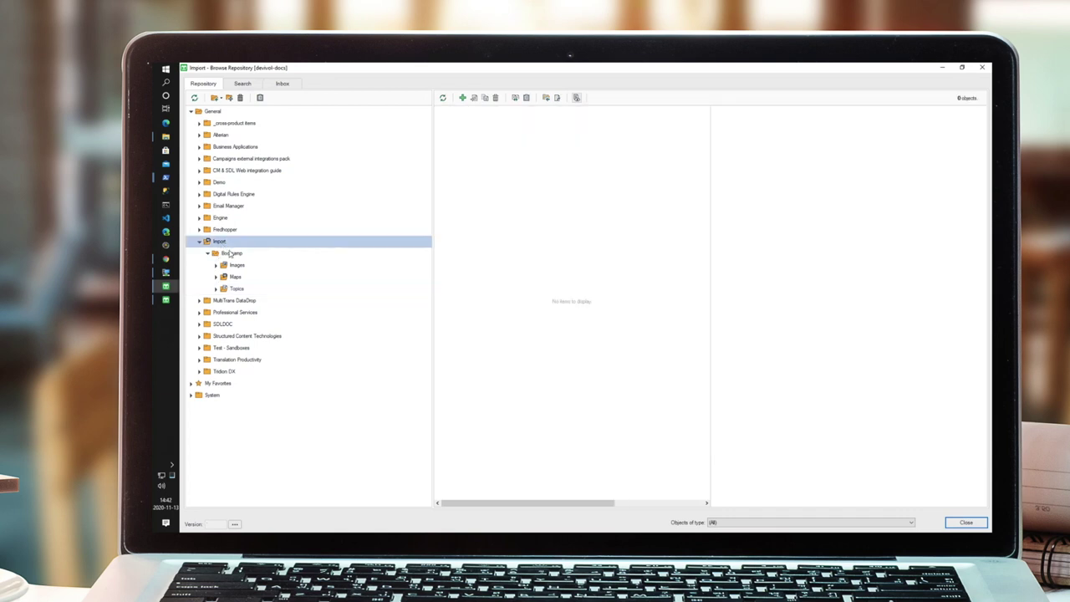
{"action": "left_click", "coordinate": [231, 252]}
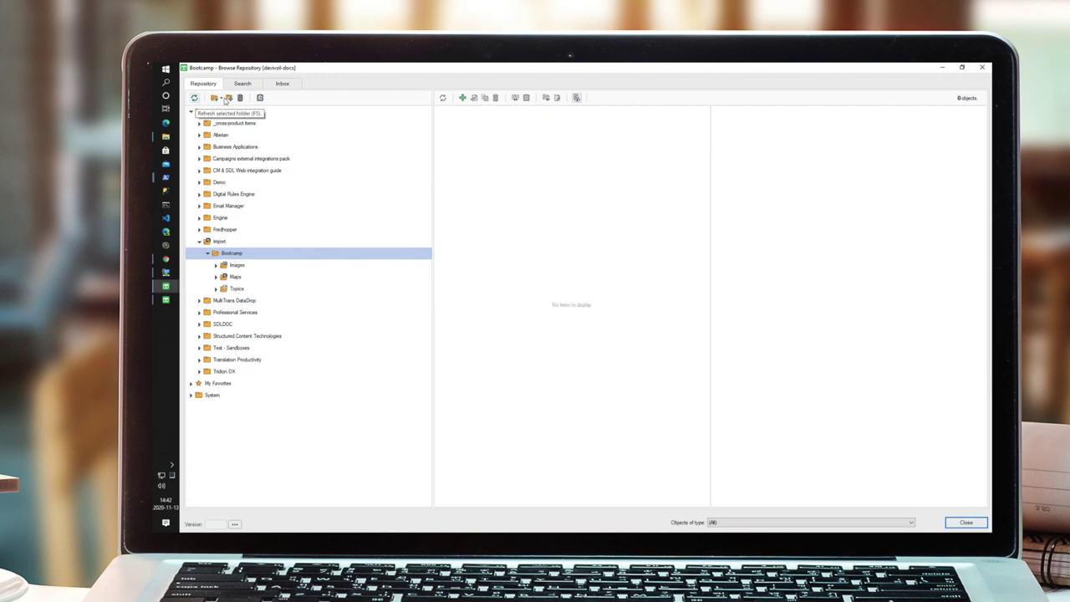
{"action": "left_click", "coordinate": [241, 98]}
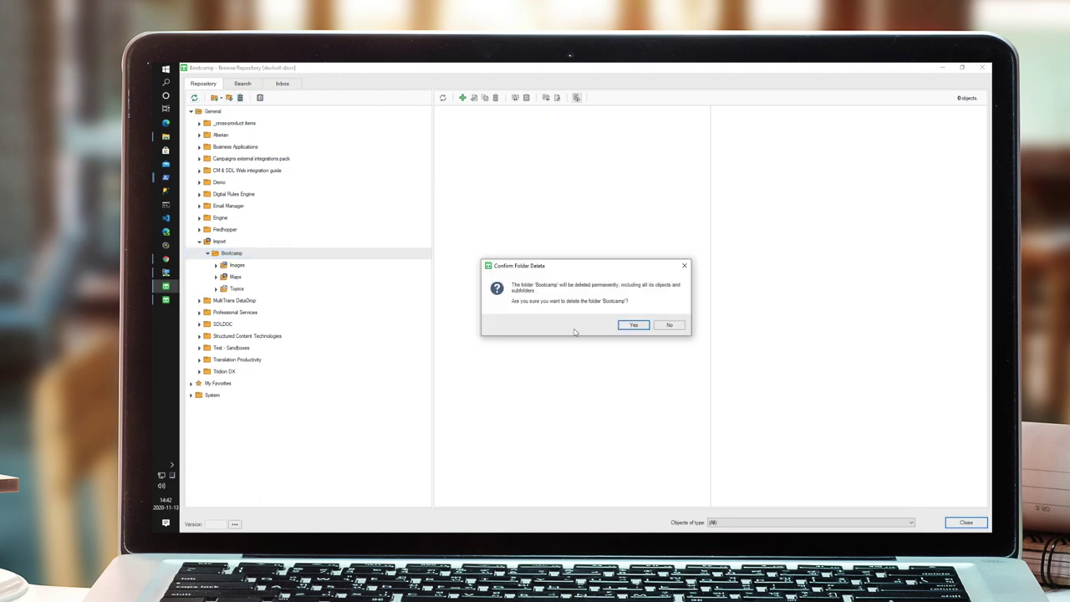
{"action": "left_click", "coordinate": [626, 326]}
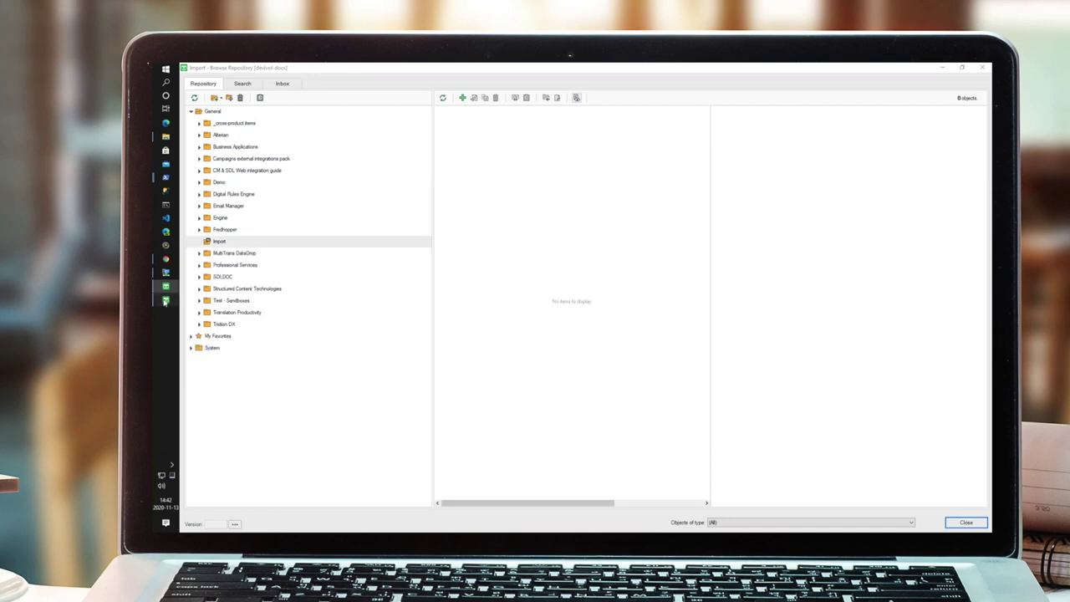
Switch to Content Importer, restart the Bootcamp import through conversion and import, and return to the welcome page.
{"action": "left_click", "coordinate": [165, 300]}
{"action": "left_click", "coordinate": [950, 150]}
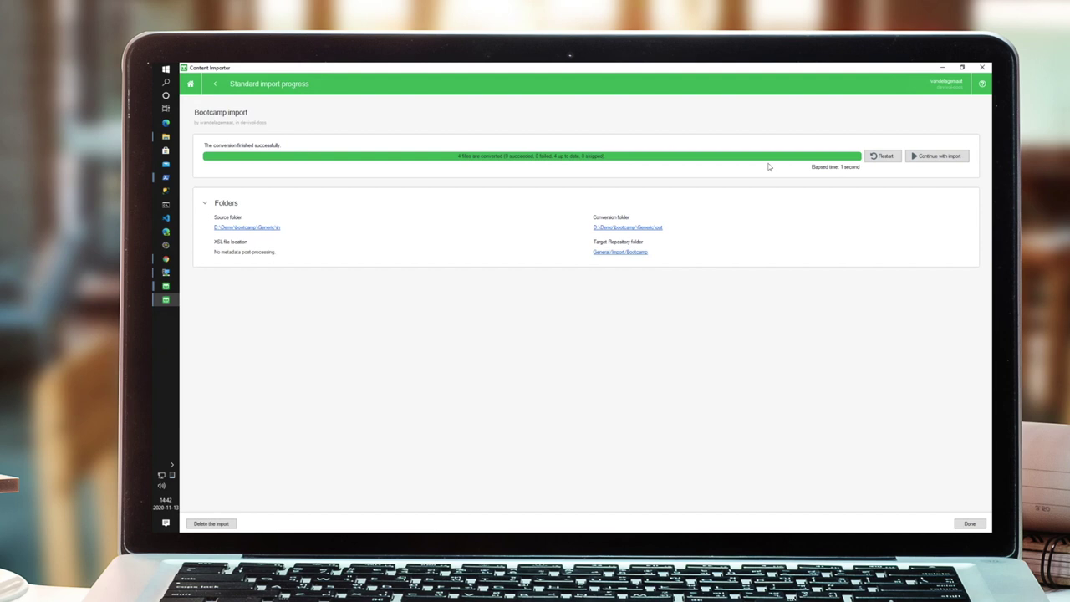
{"action": "left_click", "coordinate": [936, 156]}
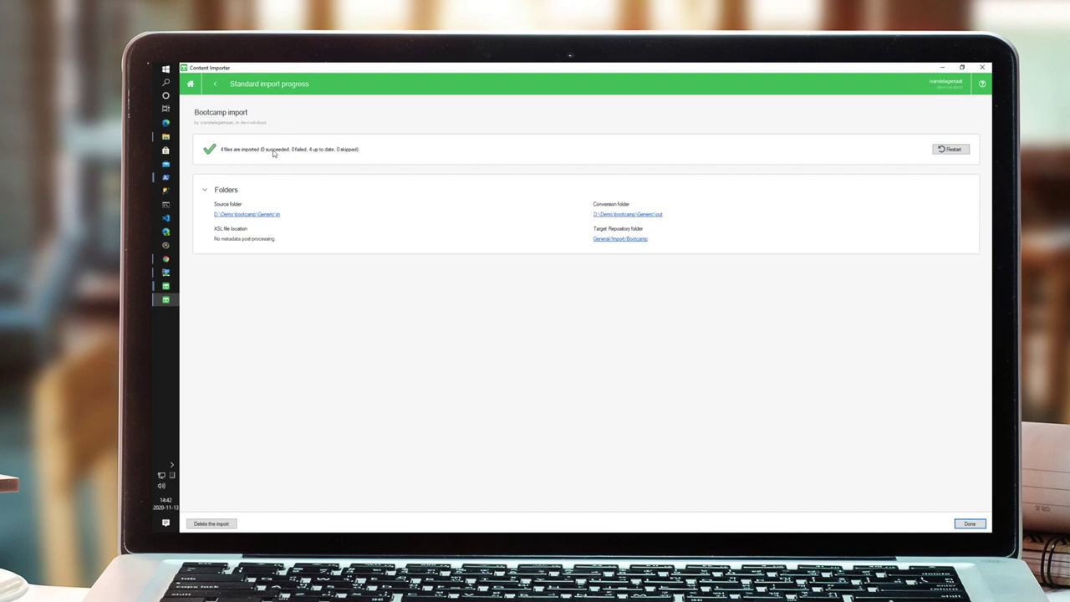
{"action": "left_click", "coordinate": [216, 86]}
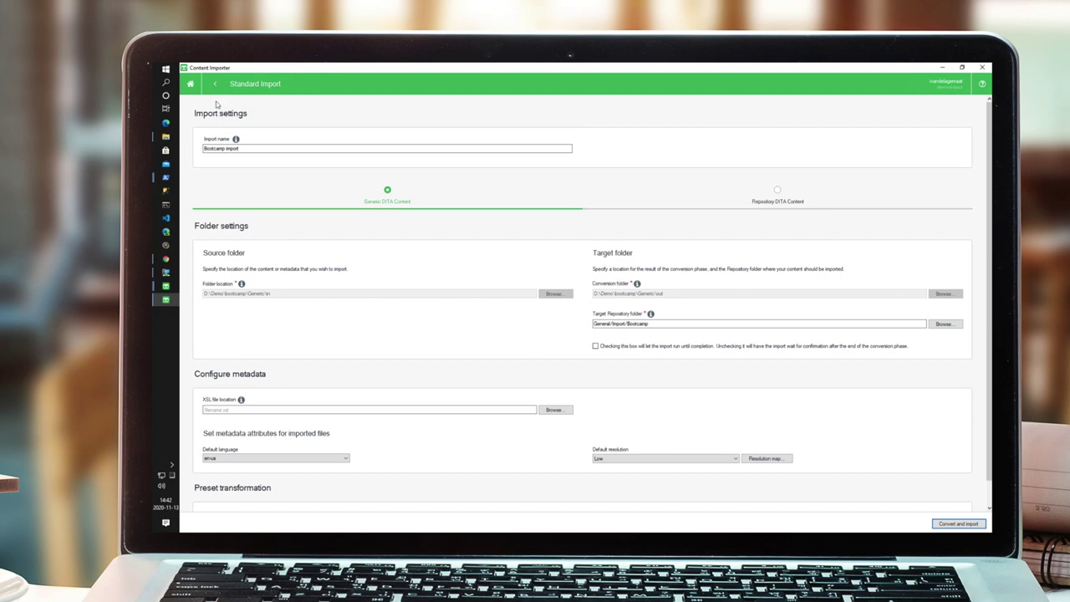
{"action": "left_click", "coordinate": [193, 86]}
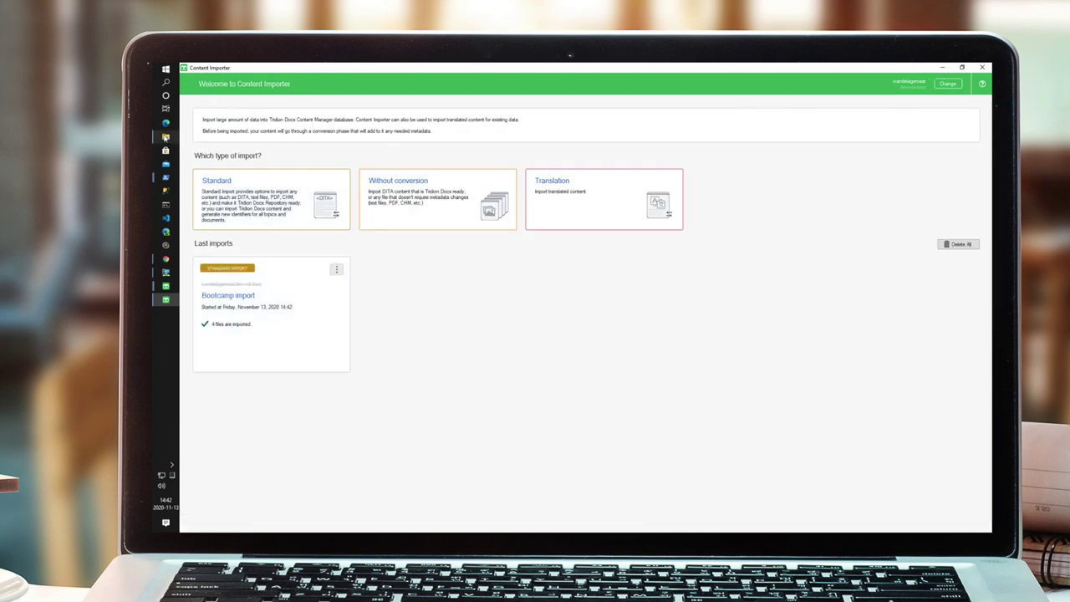
Check the files in the Generic\out conversion folder in File Explorer and return to Content Importer.
{"action": "left_click", "coordinate": [164, 136]}
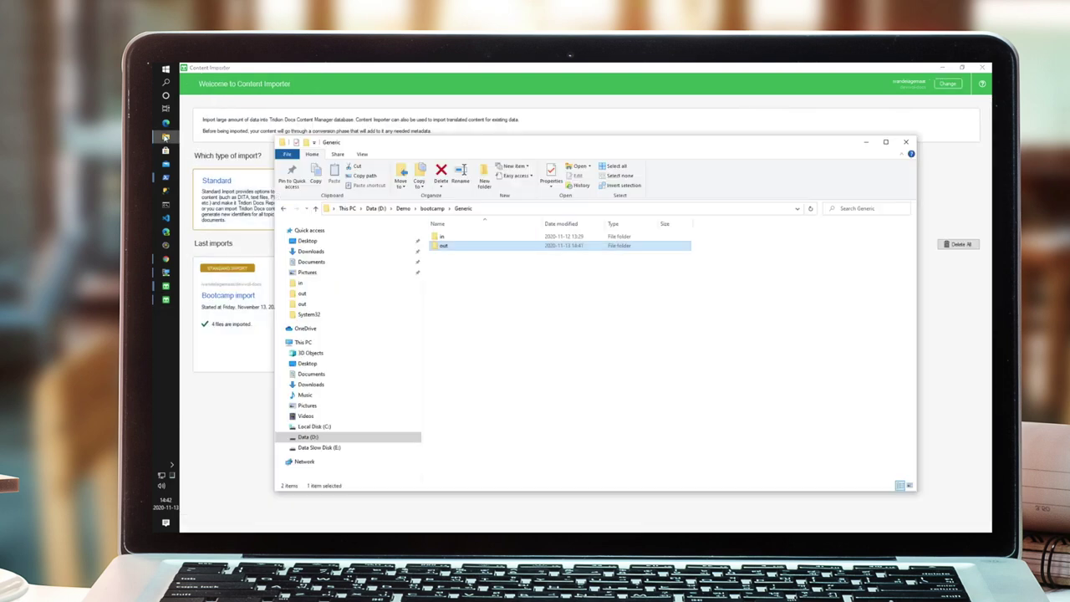
{"action": "double_click", "coordinate": [442, 246]}
{"action": "left_click", "coordinate": [462, 208]}
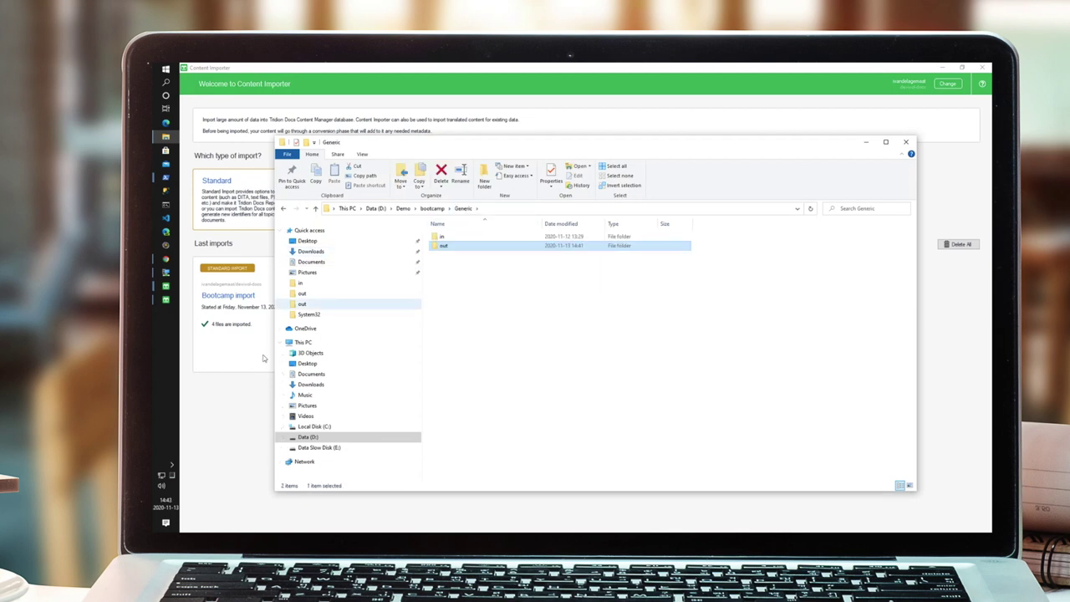
{"action": "left_click", "coordinate": [223, 392]}
Start a new import with the same settings as Bootcamp import, deleting the files generated by the previous import.
{"action": "left_click", "coordinate": [336, 269]}
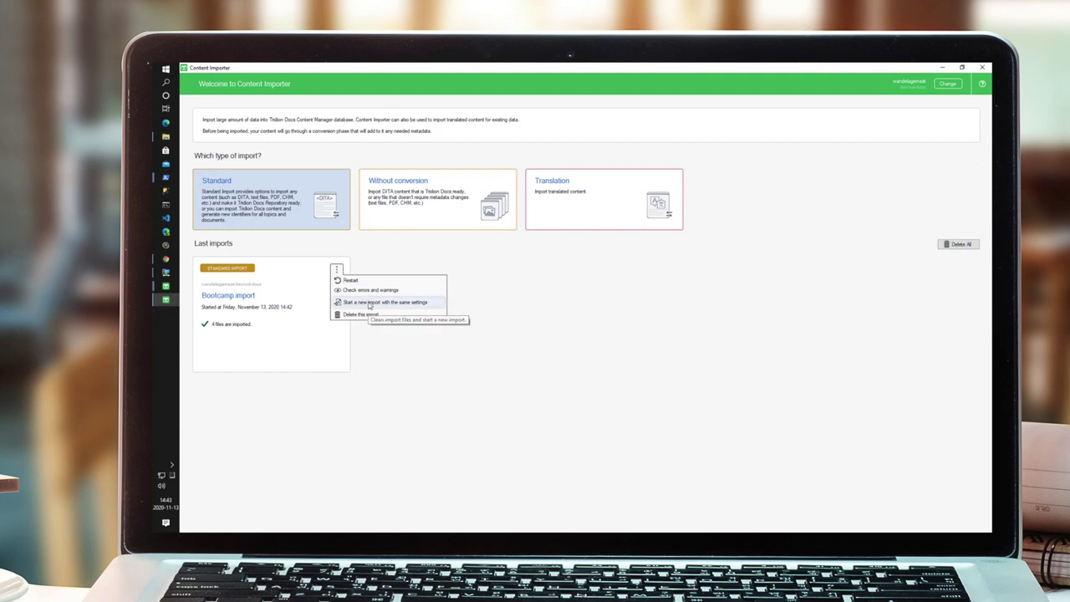
{"action": "left_click", "coordinate": [370, 302]}
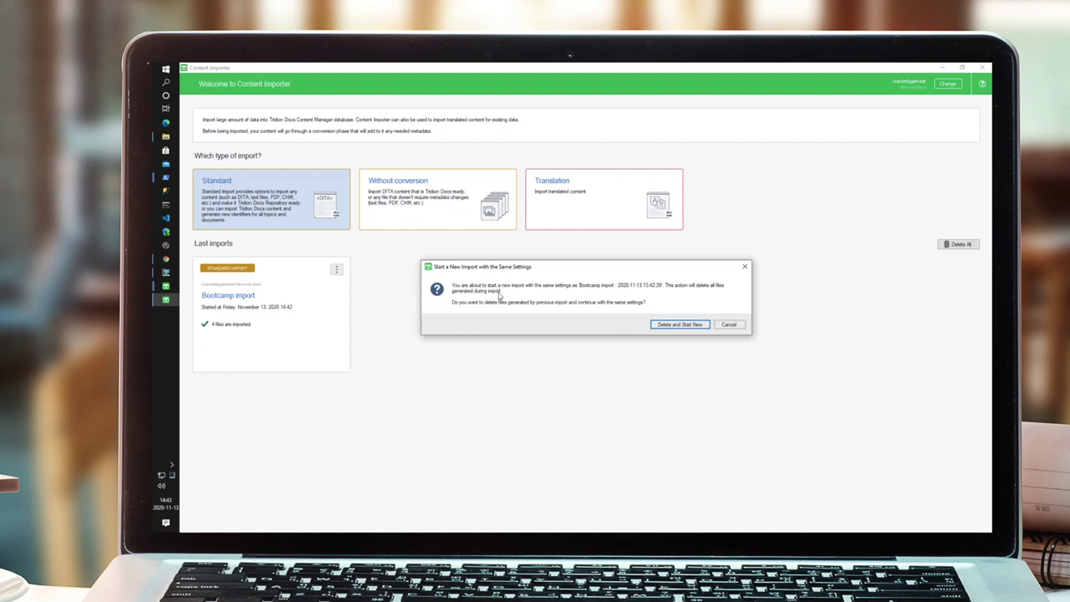
{"action": "left_click", "coordinate": [661, 325]}
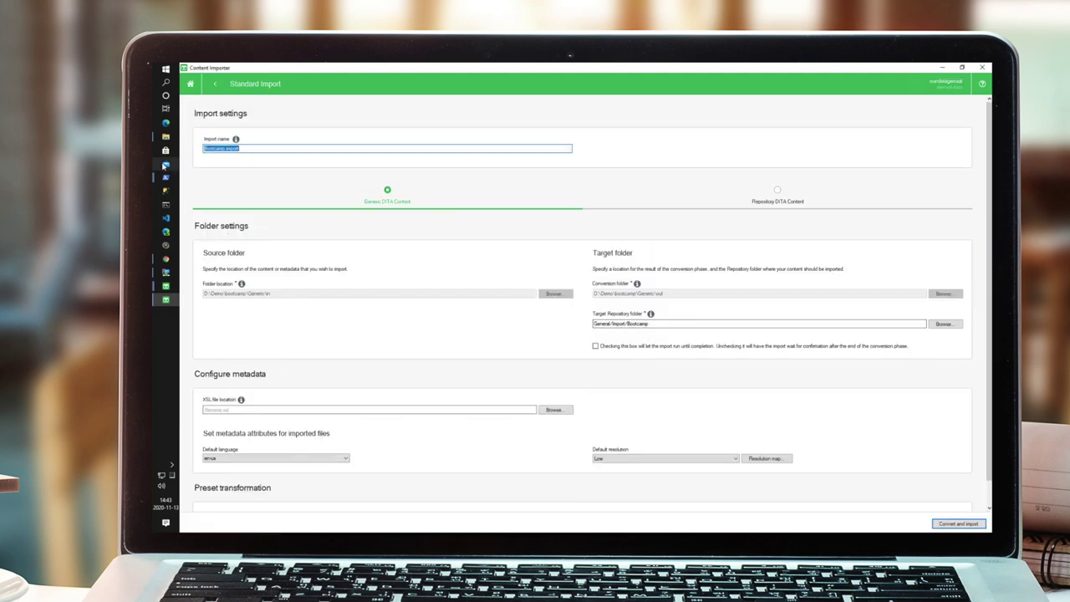
Examine the contents of the Generic\out and Generic\in folders in File Explorer.
{"action": "left_click", "coordinate": [166, 137]}
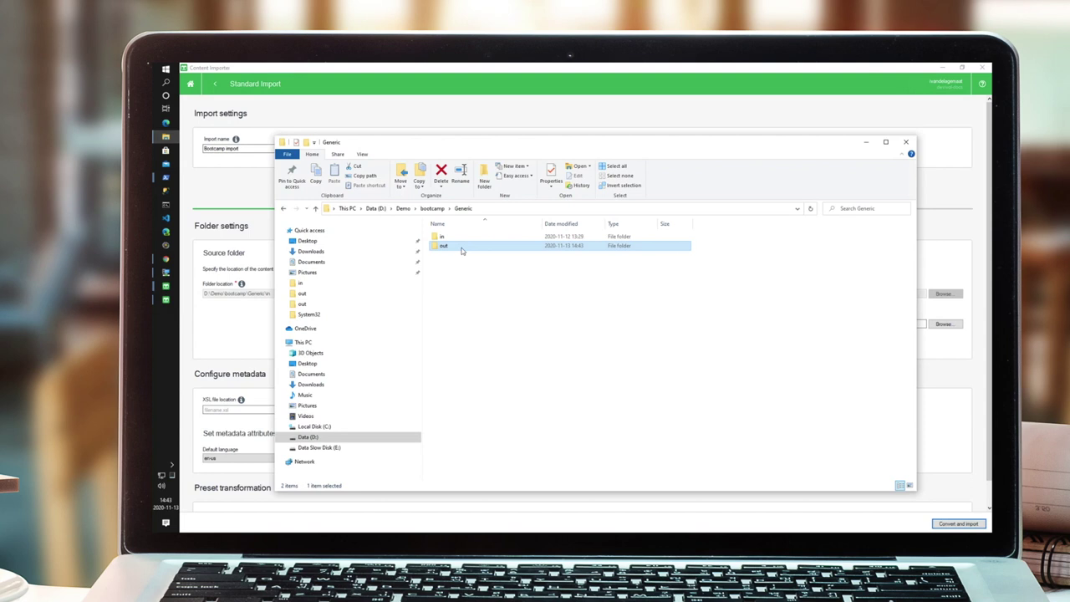
{"action": "double_click", "coordinate": [461, 248]}
{"action": "left_click", "coordinate": [463, 208]}
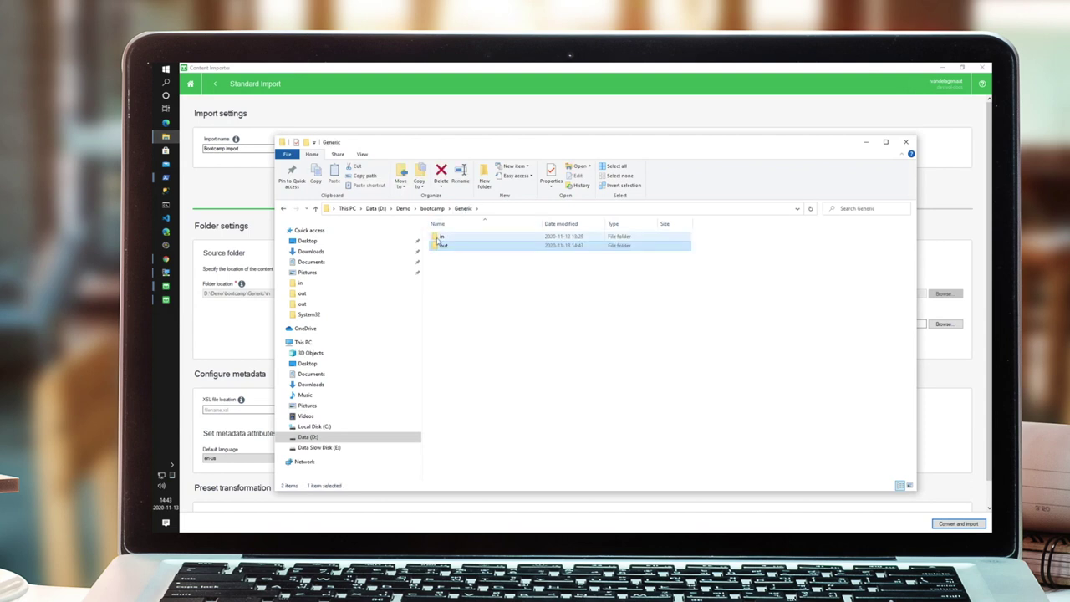
{"action": "double_click", "coordinate": [439, 238]}
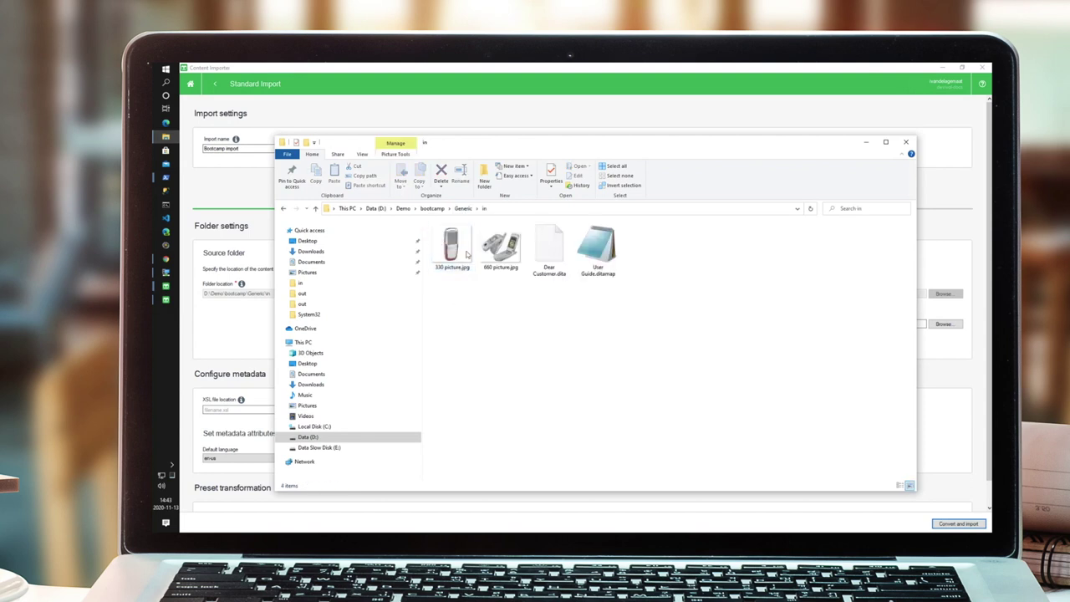
Return to Content Importer, convert the source content with the existing settings and continue with the import.
{"action": "left_click", "coordinate": [499, 73]}
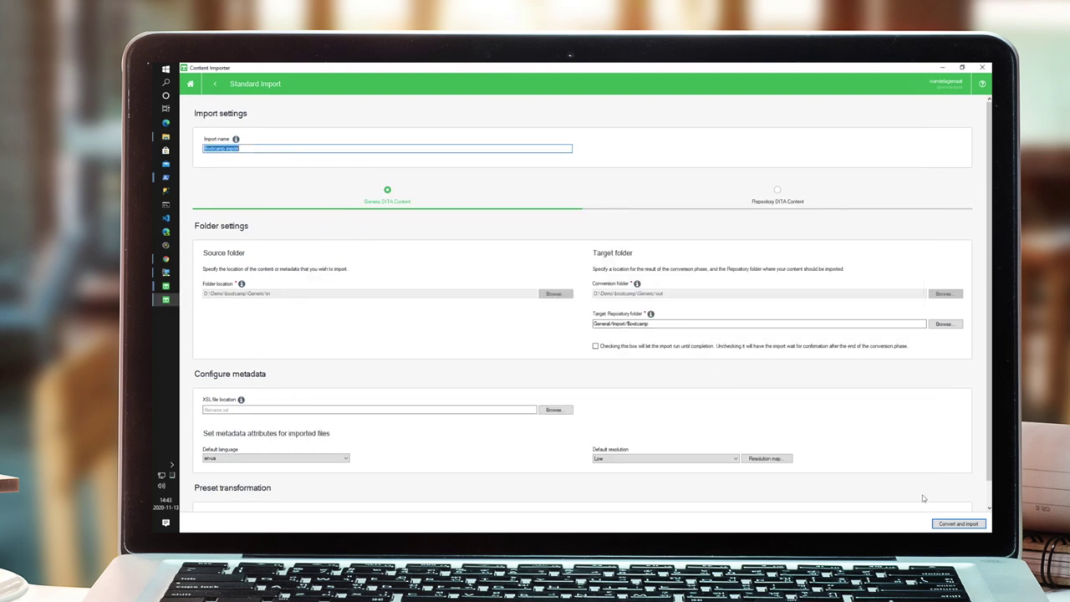
{"action": "left_click", "coordinate": [954, 523]}
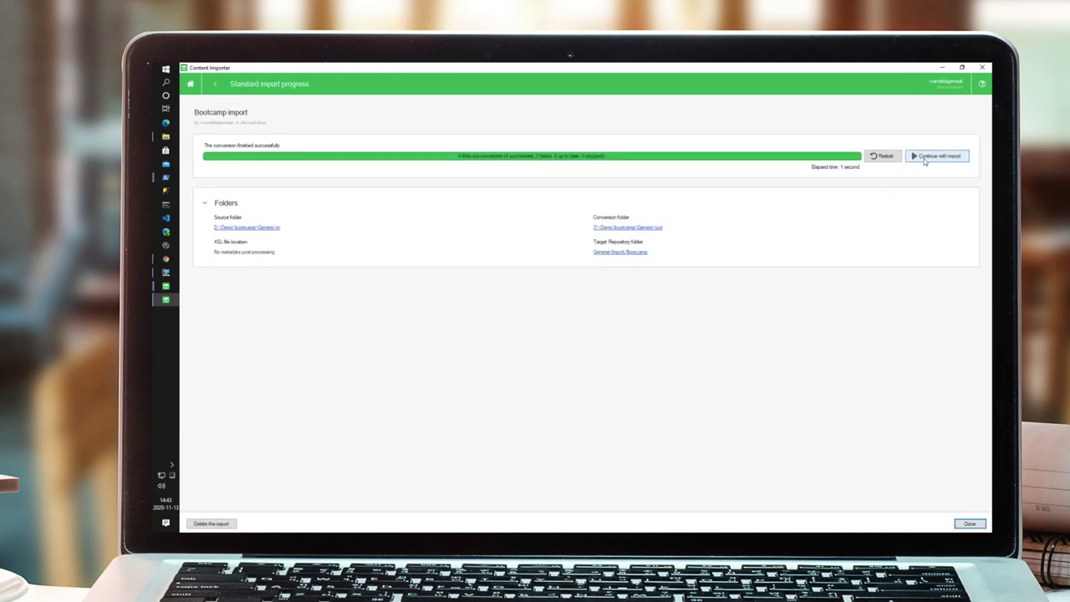
{"action": "left_click", "coordinate": [926, 159]}
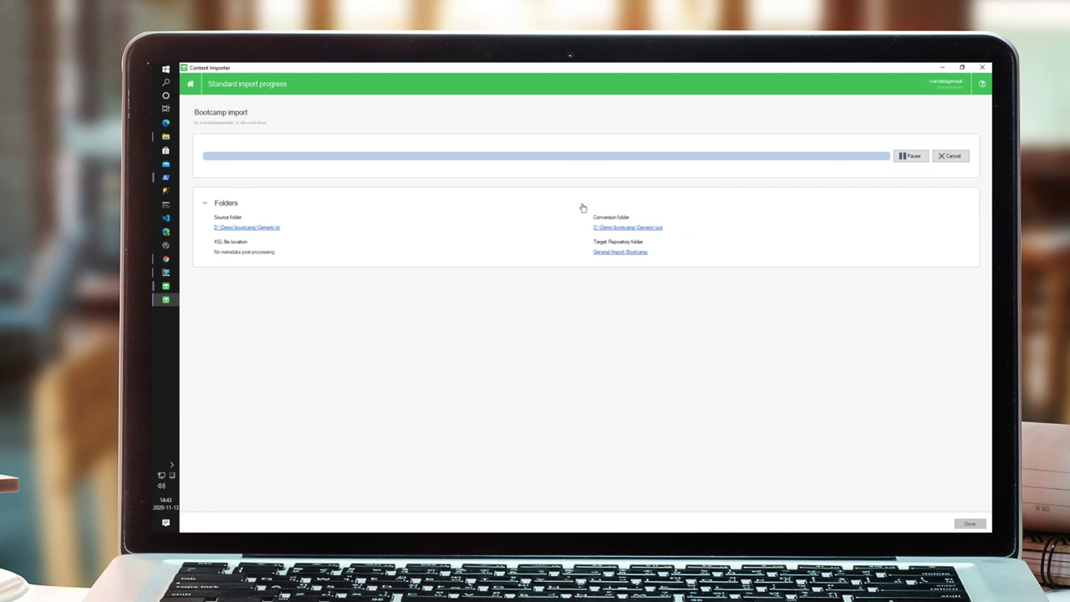
Refresh the Import folder in the repository browser and preview the Dear Customer topic under Bootcamp/Topics.
{"action": "left_click", "coordinate": [165, 299]}
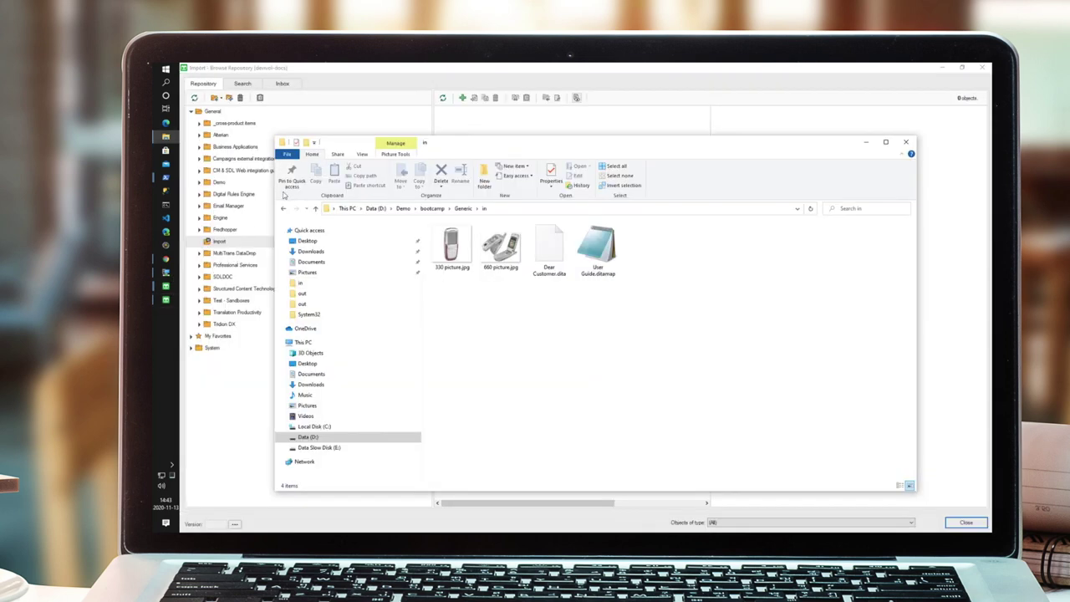
{"action": "left_click", "coordinate": [356, 78]}
{"action": "left_click", "coordinate": [194, 99]}
{"action": "left_click", "coordinate": [214, 254]}
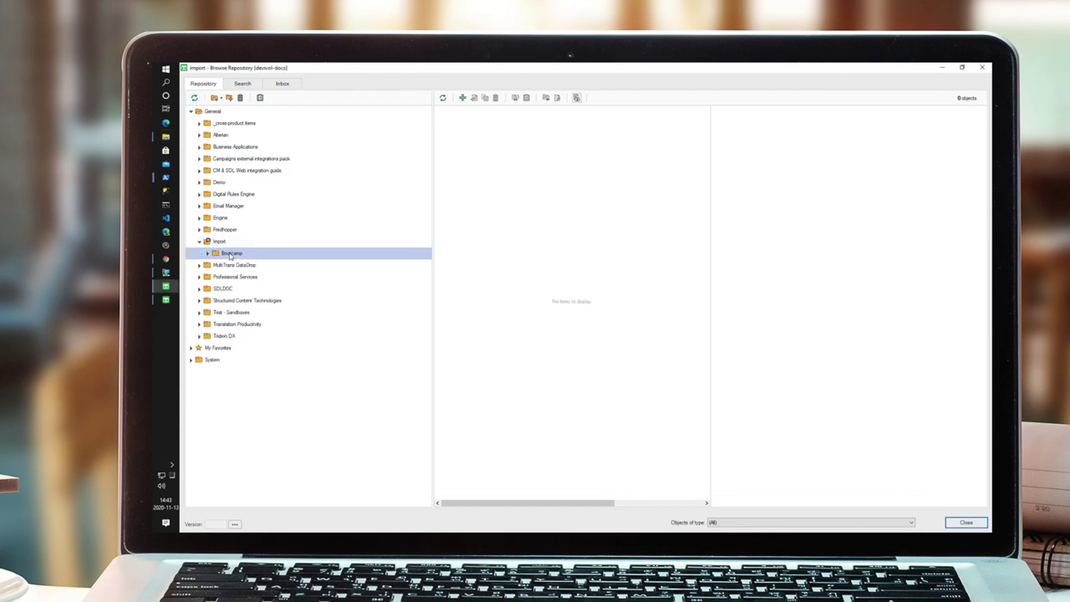
{"action": "left_click", "coordinate": [207, 254]}
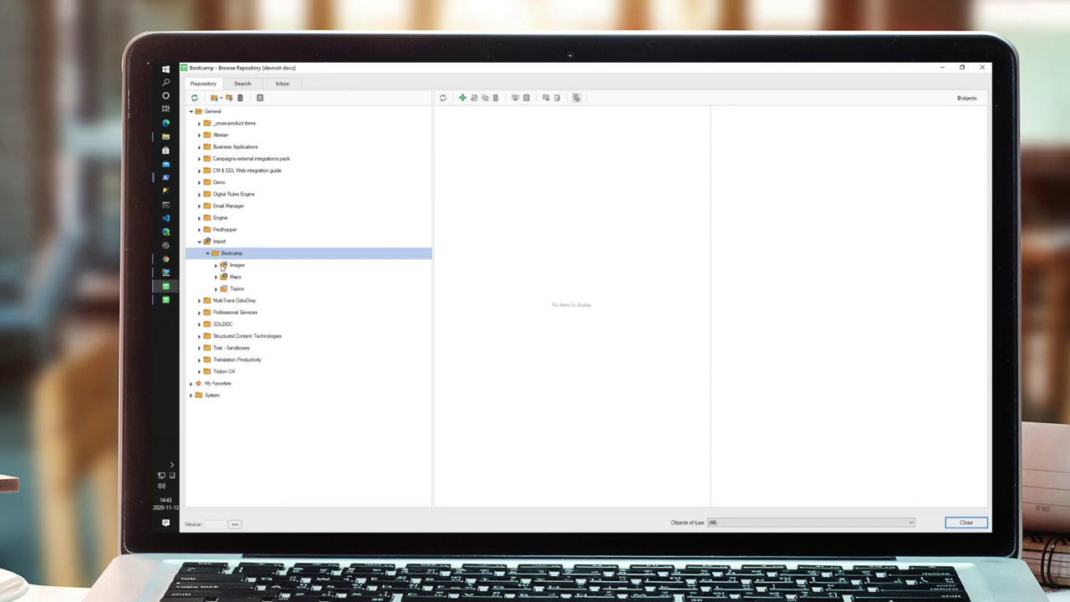
{"action": "left_click", "coordinate": [236, 288]}
{"action": "left_click", "coordinate": [493, 134]}
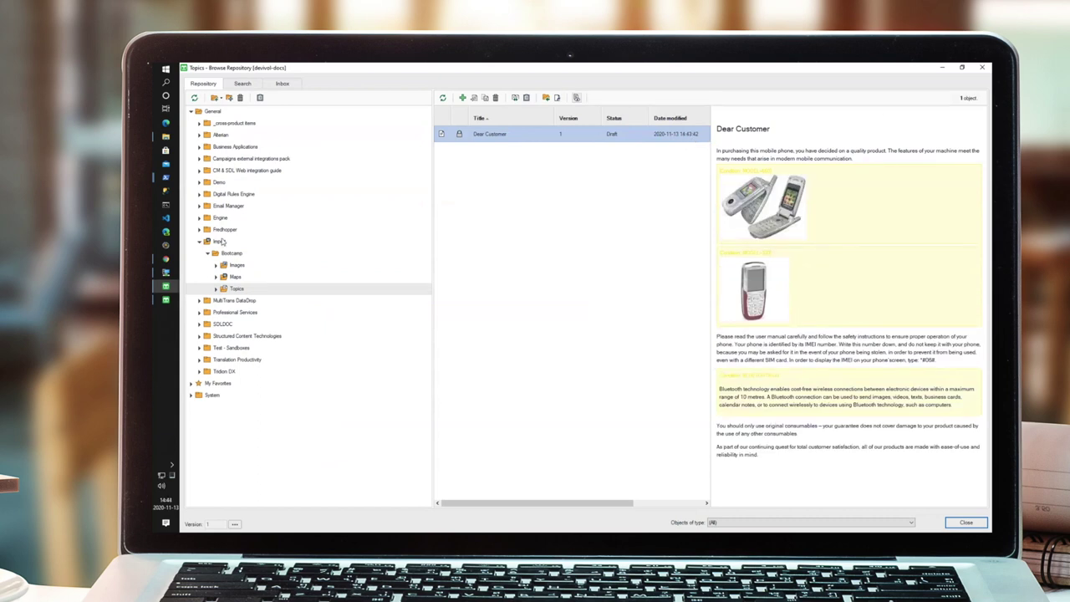
Delete the Bootcamp folder under Import in the repository, including all its objects and subfolders.
{"action": "left_click", "coordinate": [219, 242]}
{"action": "left_click", "coordinate": [231, 253]}
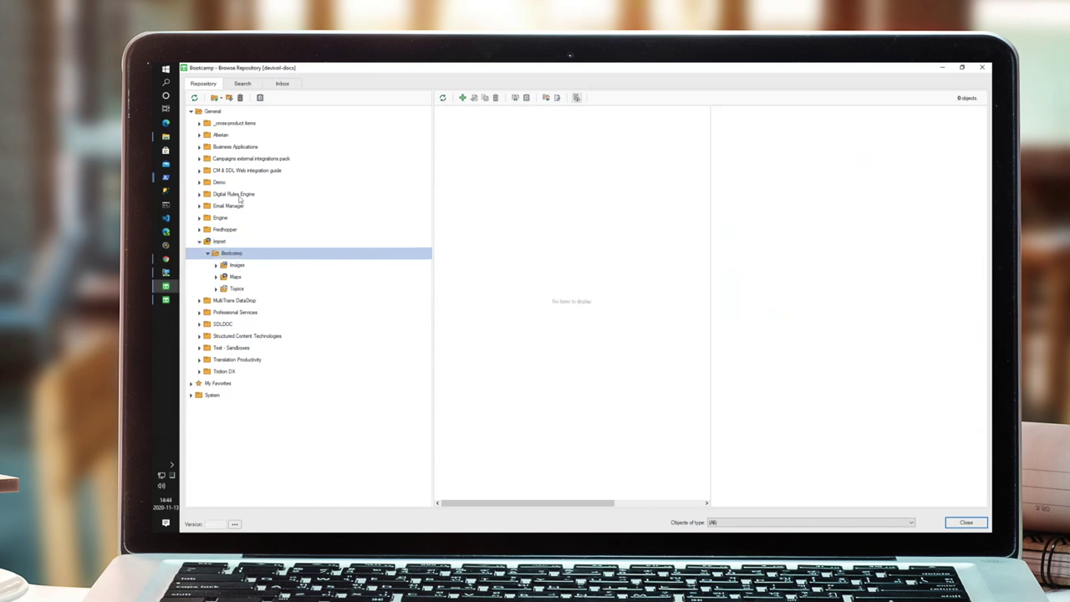
{"action": "left_click", "coordinate": [240, 98]}
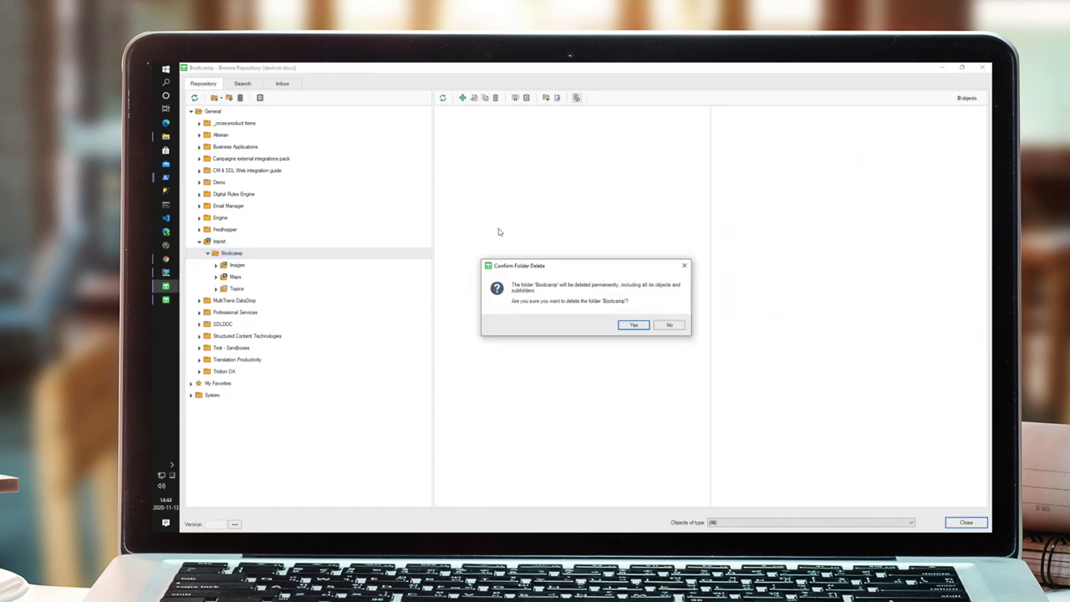
{"action": "left_click", "coordinate": [632, 325]}
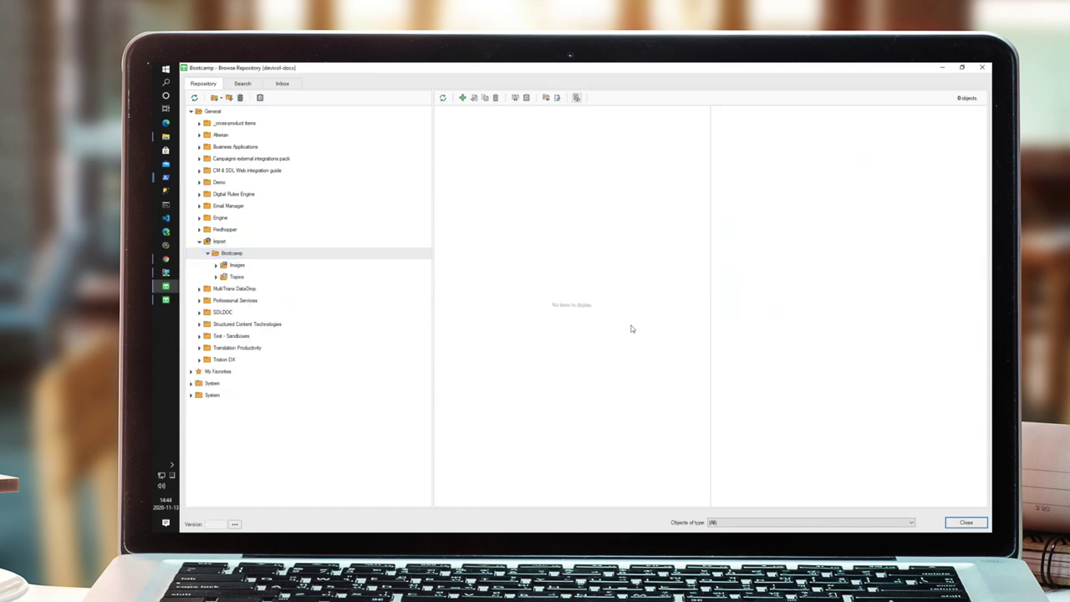
Return to Content Importer and start a new Standard import for Repository DITA Content.
{"action": "left_click", "coordinate": [165, 299]}
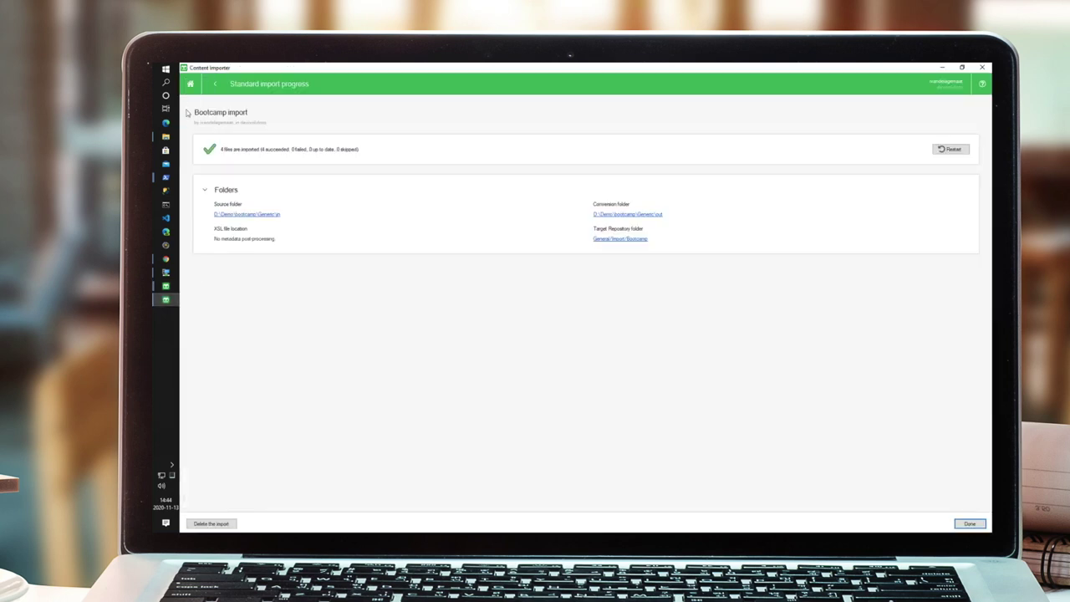
{"action": "left_click", "coordinate": [191, 83]}
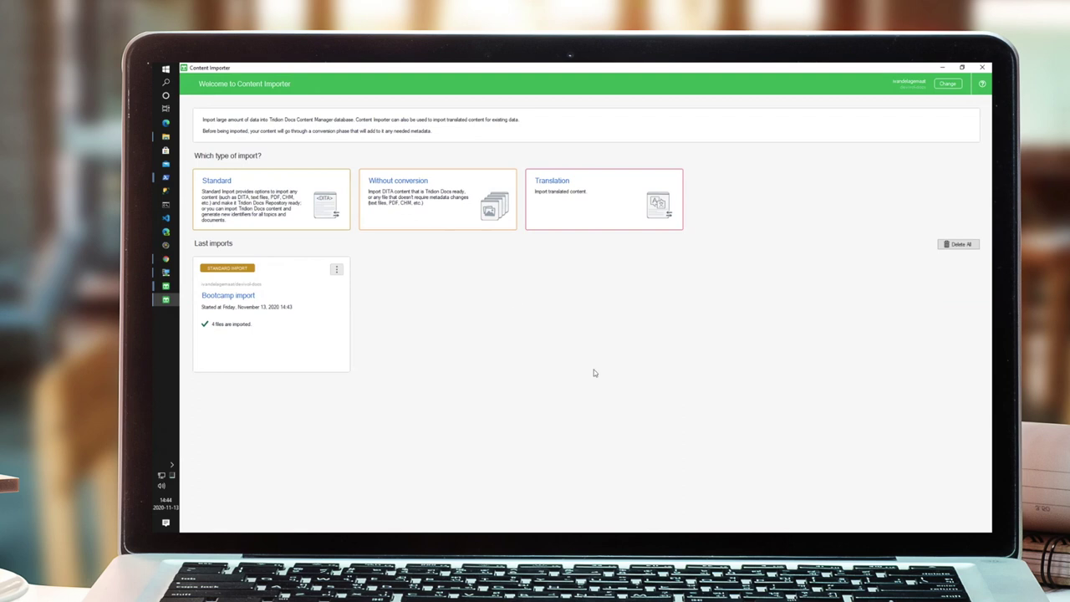
{"action": "left_click", "coordinate": [269, 202]}
{"action": "left_click", "coordinate": [779, 191]}
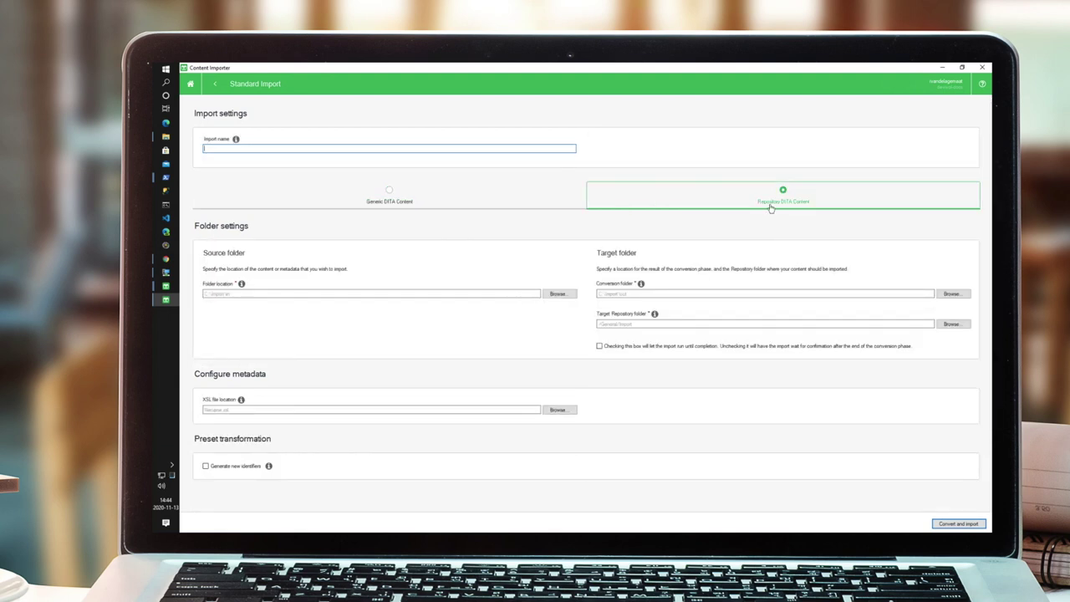
Copy the path of the bootcamp Repository\in folder from File Explorer and set D:\Demo\bootcamp\Repository\in as the import's source folder.
{"action": "left_click", "coordinate": [165, 136]}
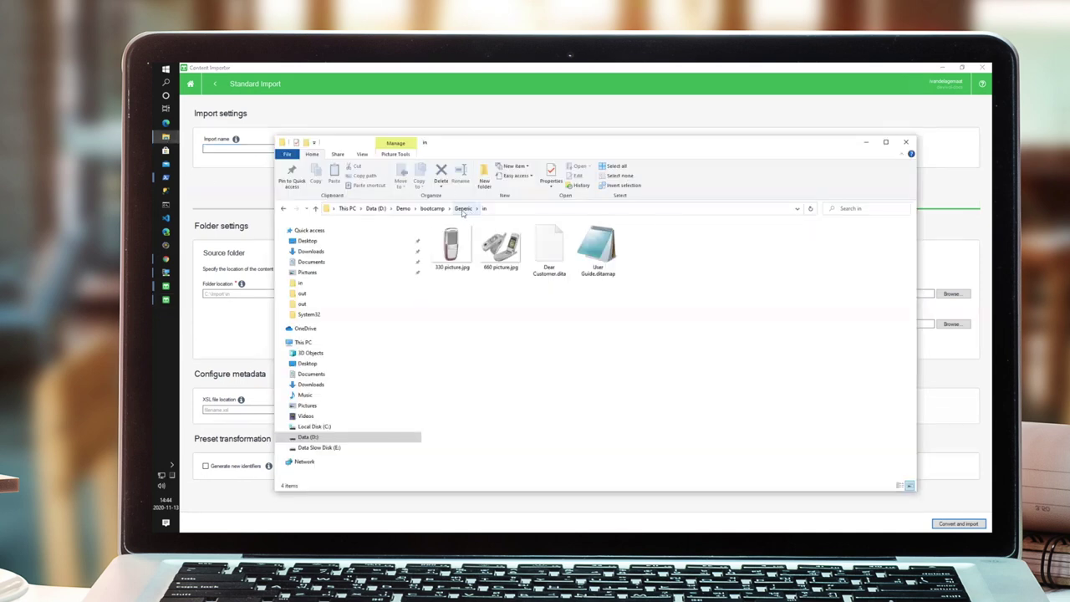
{"action": "left_click", "coordinate": [432, 208]}
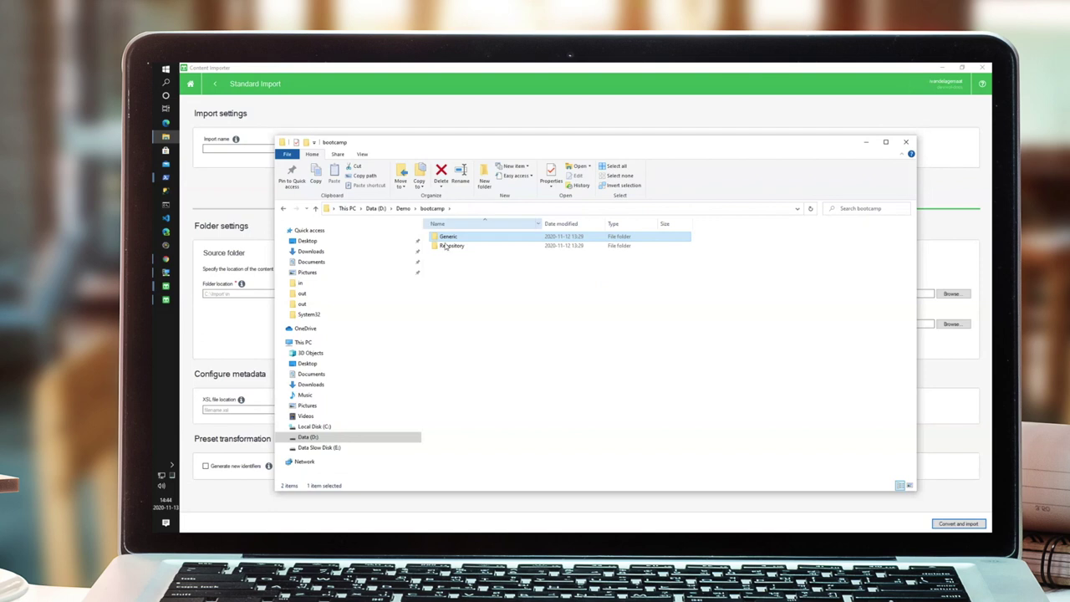
{"action": "double_click", "coordinate": [449, 246]}
{"action": "double_click", "coordinate": [443, 236]}
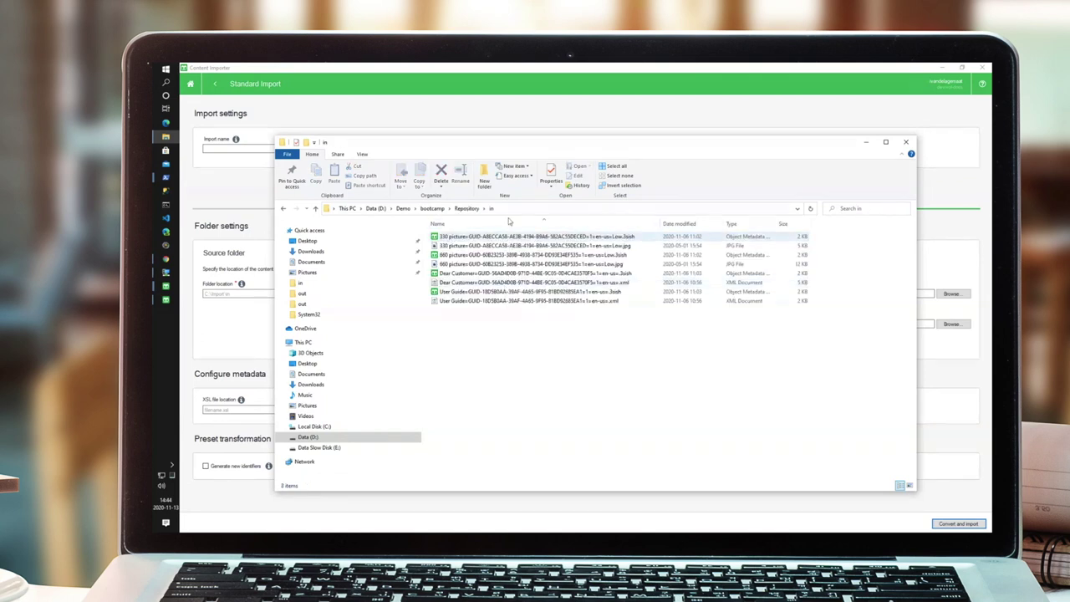
{"action": "left_click", "coordinate": [513, 209]}
{"action": "key", "text": "ctrl+c"}
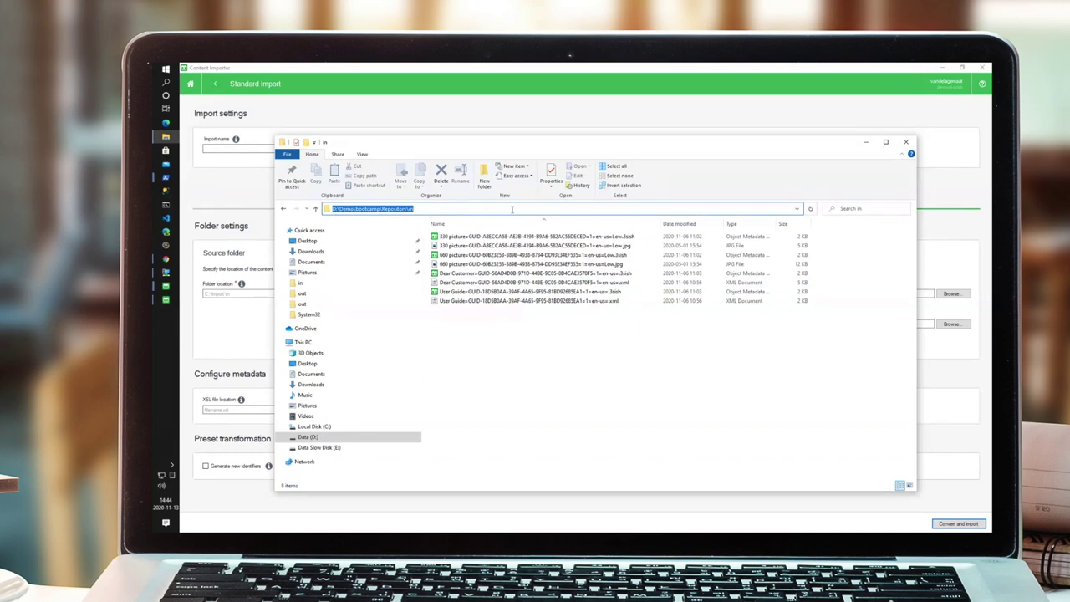
{"action": "left_click", "coordinate": [513, 112]}
{"action": "left_click", "coordinate": [401, 291]}
{"action": "key", "text": "ctrl+v"}
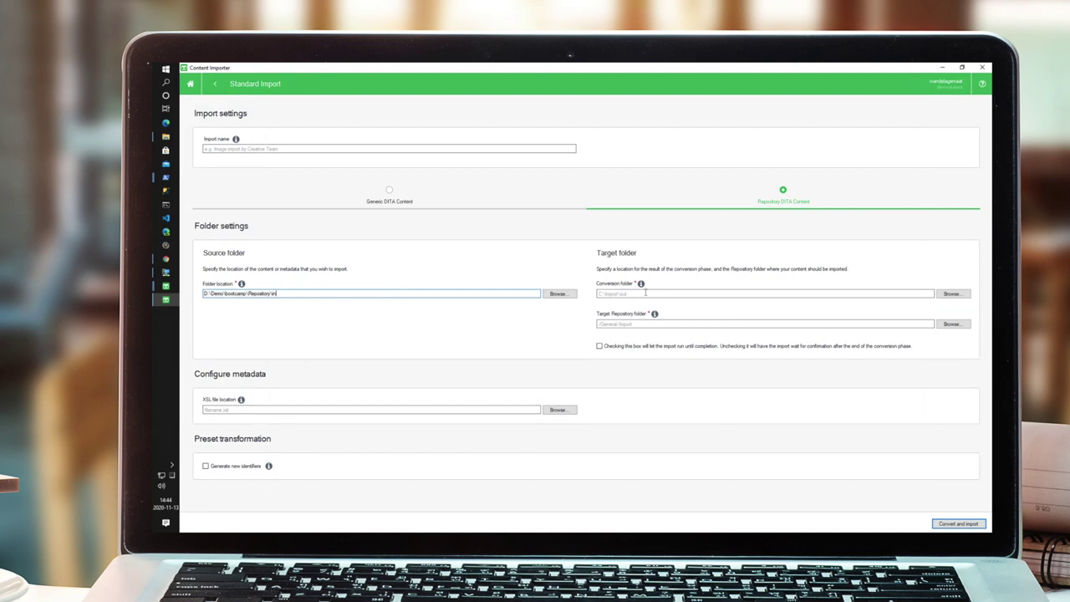
Convert and import the content into General/Import/Bootcamp, using D:\Demo\bootcamp\Repository\out as the conversion folder.
{"action": "left_click", "coordinate": [647, 293]}
{"action": "key", "text": "ctrl+v"}
{"action": "left_click", "coordinate": [654, 323]}
{"action": "left_click", "coordinate": [968, 525]}
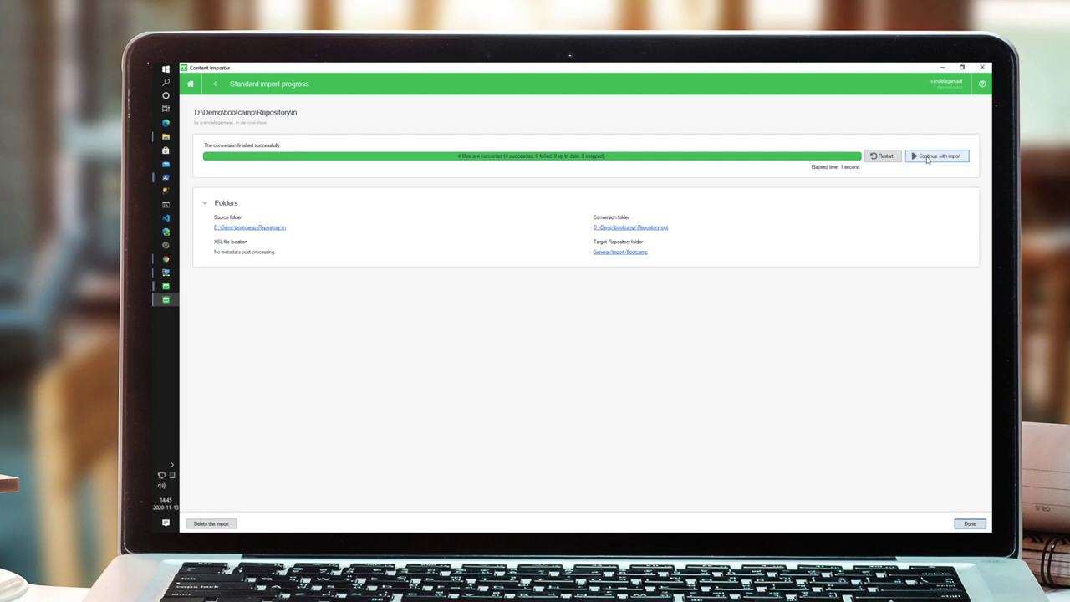
{"action": "left_click", "coordinate": [935, 157]}
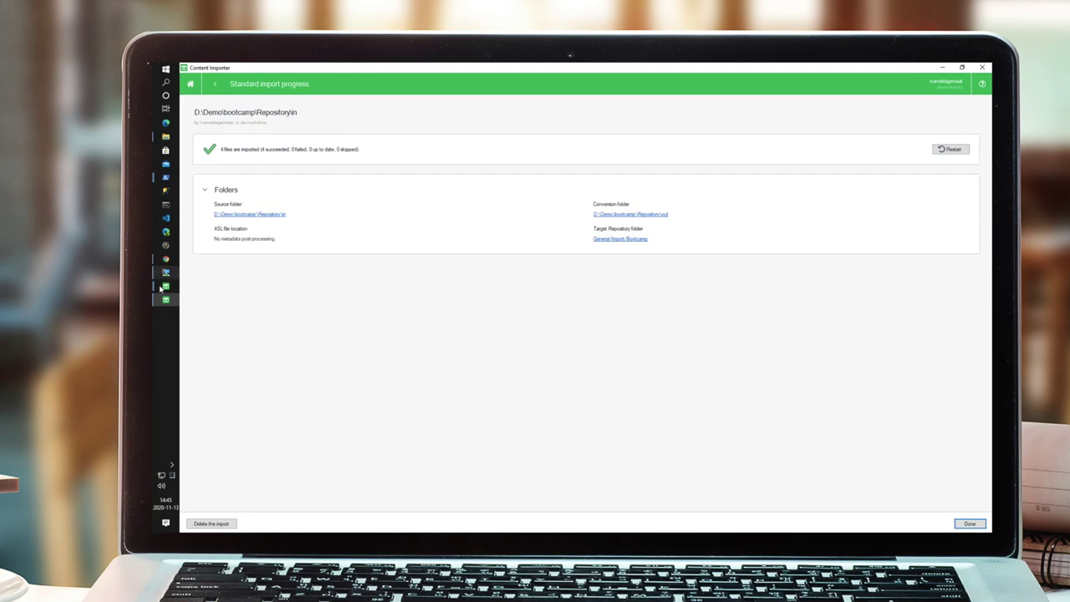
Switch to the repository browser, refresh the Import folder and preview the Dear Customer topic under Bootcamp/Topics.
{"action": "mouse_move", "coordinate": [164, 288]}
{"action": "left_click", "coordinate": [204, 295]}
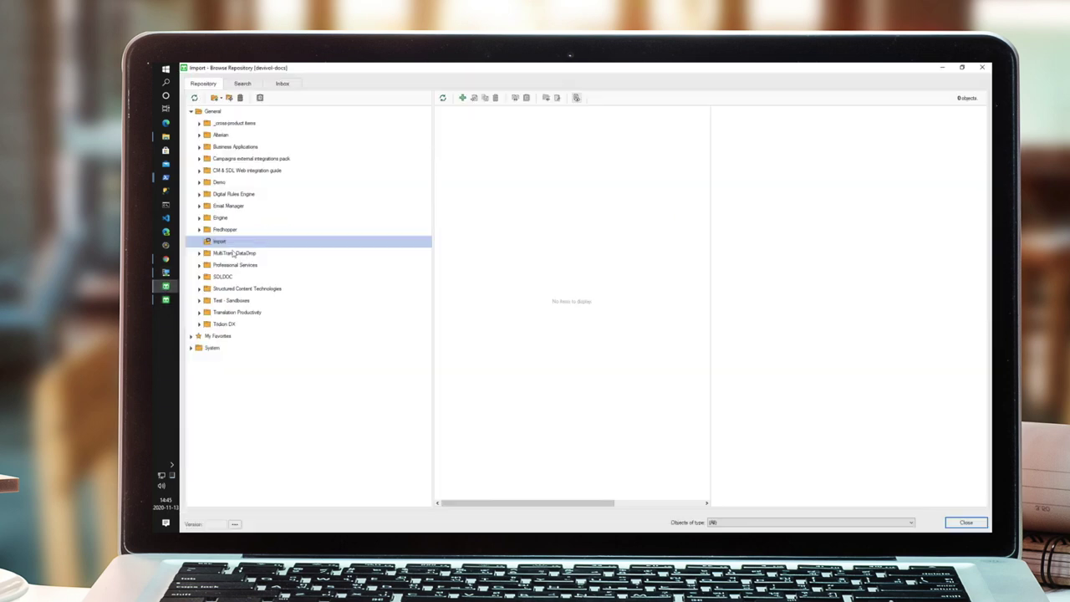
{"action": "left_click", "coordinate": [194, 97]}
{"action": "left_click", "coordinate": [216, 252]}
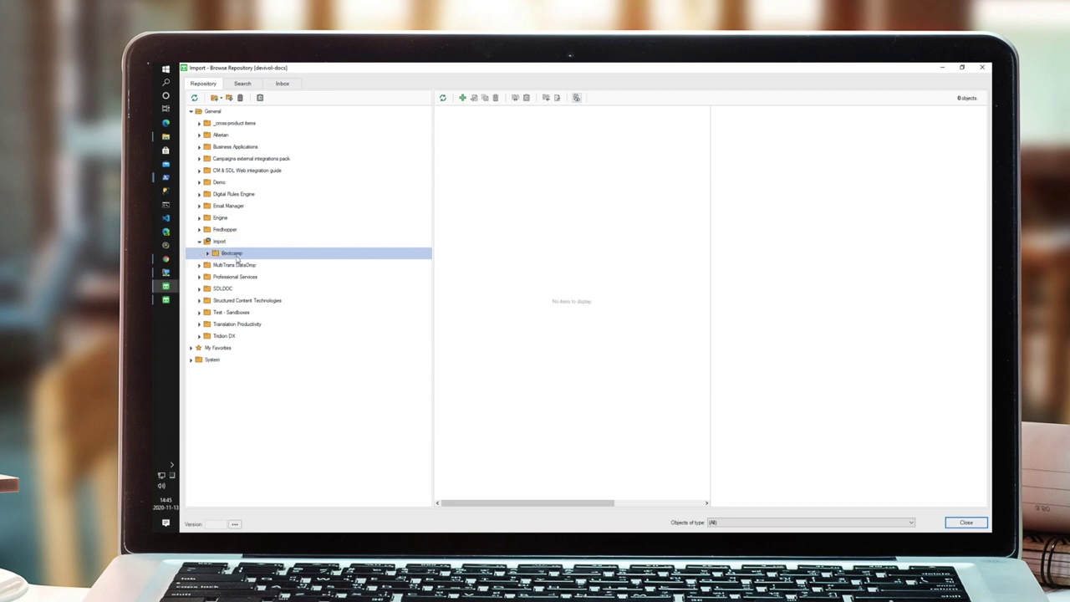
{"action": "left_click", "coordinate": [209, 253]}
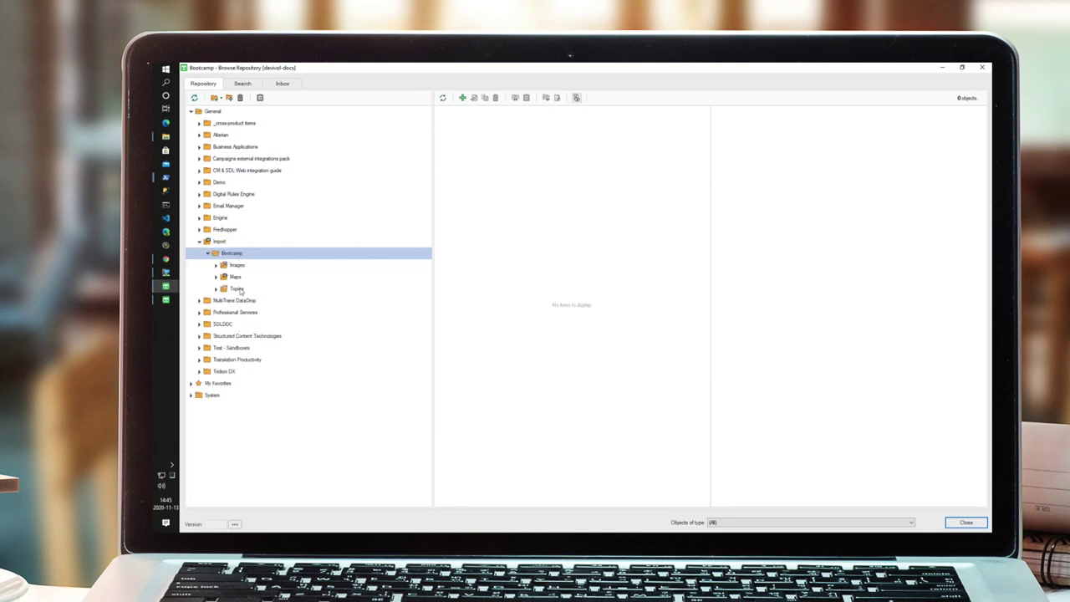
{"action": "left_click", "coordinate": [239, 288]}
{"action": "left_click", "coordinate": [504, 135]}
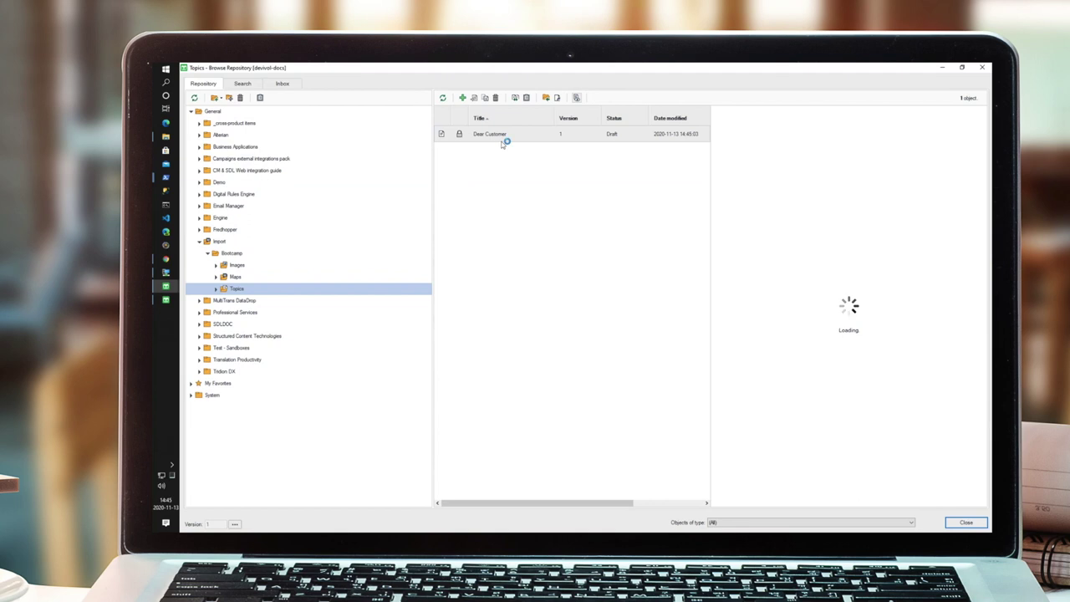
Check the identifier in the Dear Customer topic's properties, leaving the properties unchanged.
{"action": "left_click", "coordinate": [527, 98]}
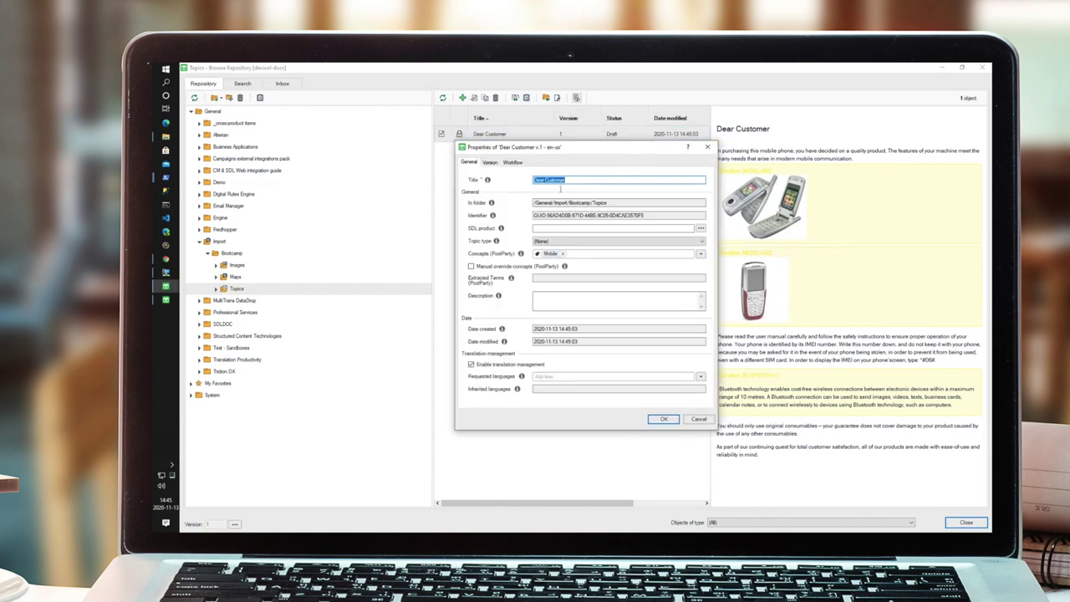
{"action": "left_click", "coordinate": [651, 215]}
{"action": "left_click", "coordinate": [698, 420]}
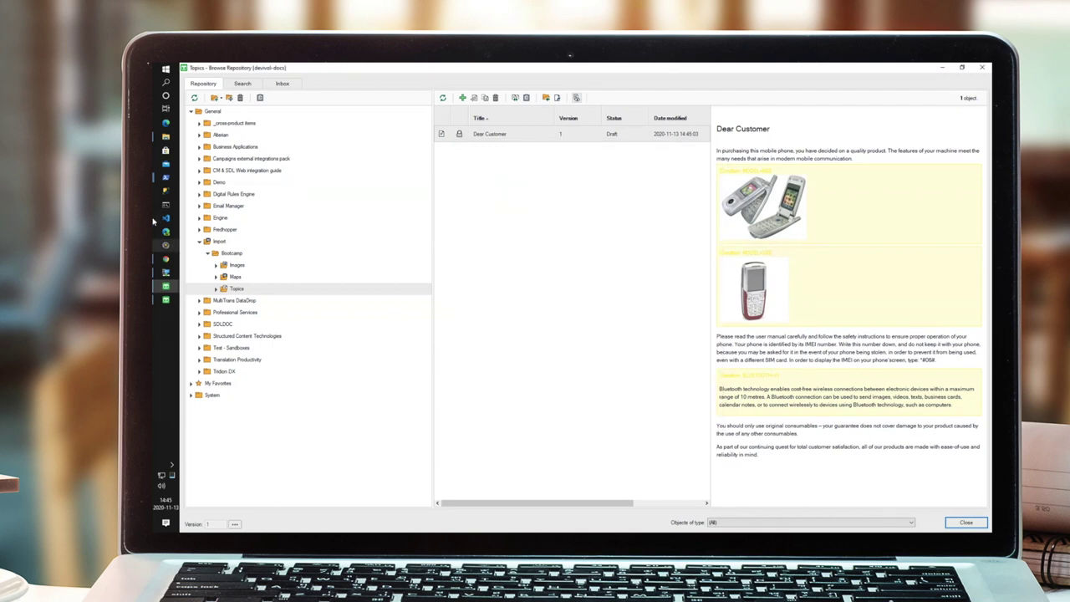
Compare the contents of the Repository\in and Repository\out folders in File Explorer.
{"action": "left_click", "coordinate": [166, 136]}
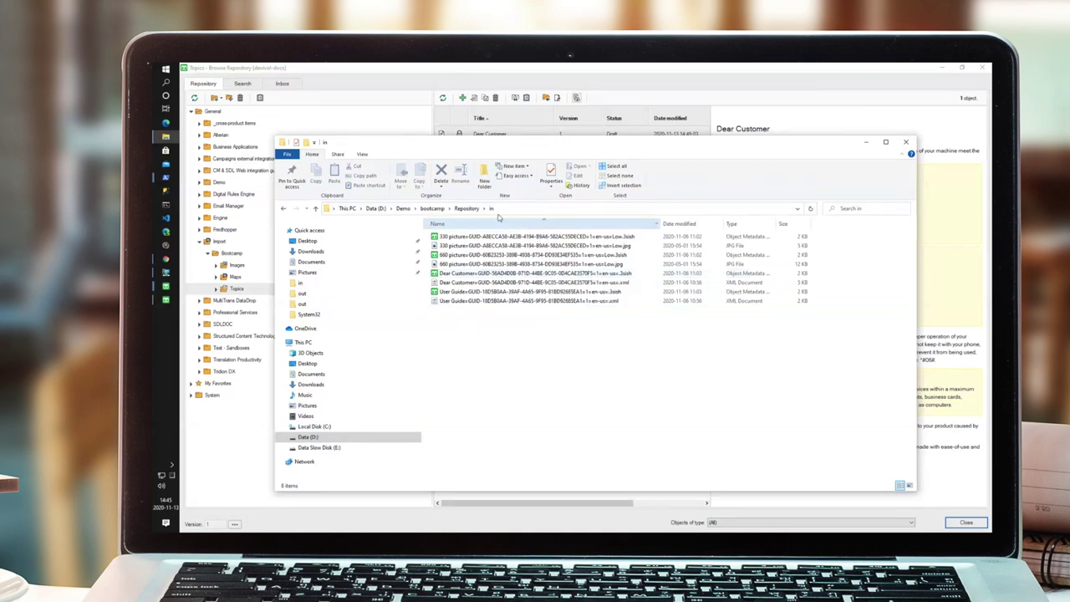
{"action": "left_click", "coordinate": [477, 212]}
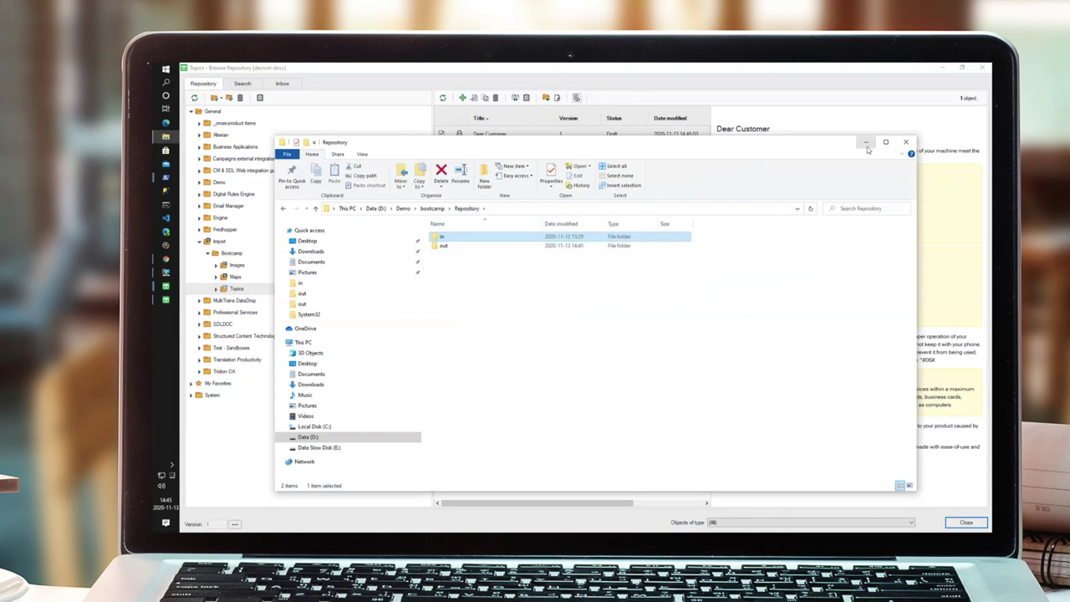
{"action": "double_click", "coordinate": [447, 247]}
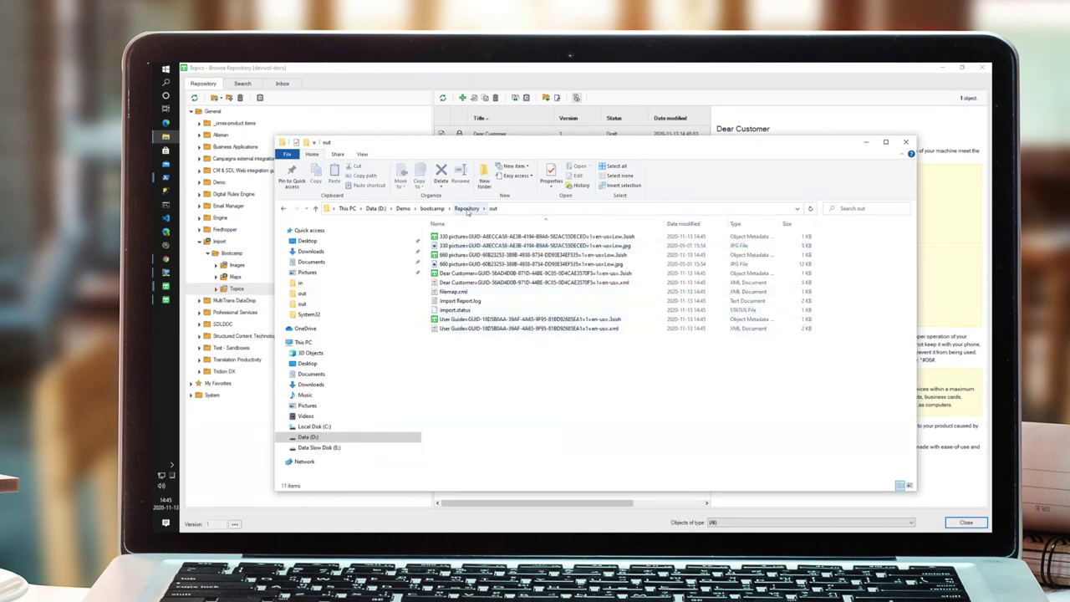
{"action": "left_click", "coordinate": [468, 208]}
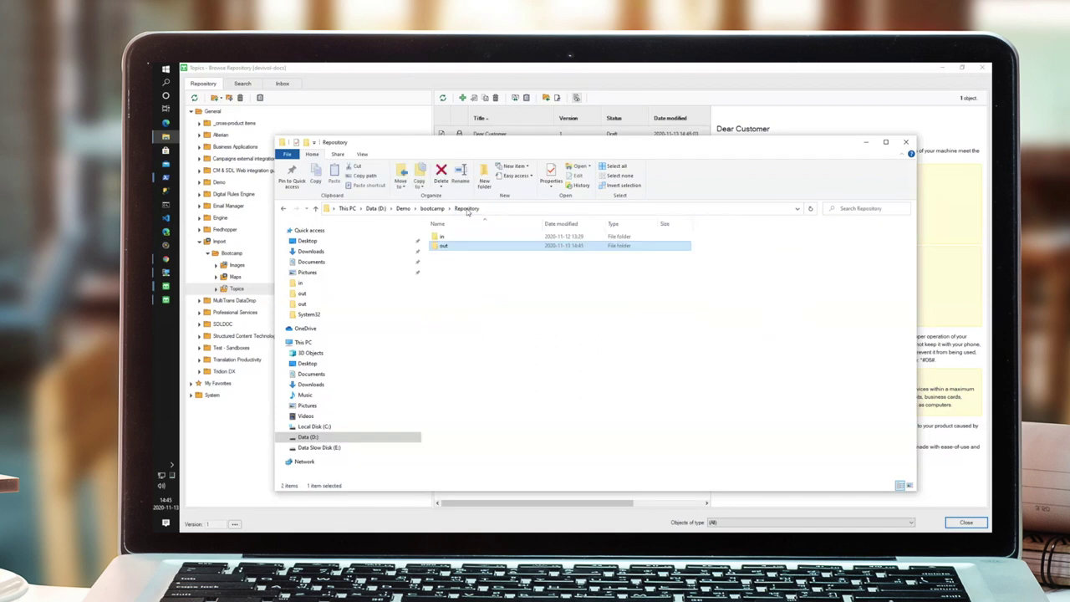
In Content Importer, start a new import with the same settings as the D:\Demo\bootcamp\Repository\in import, deleting its previously generated files.
{"action": "left_click", "coordinate": [166, 300]}
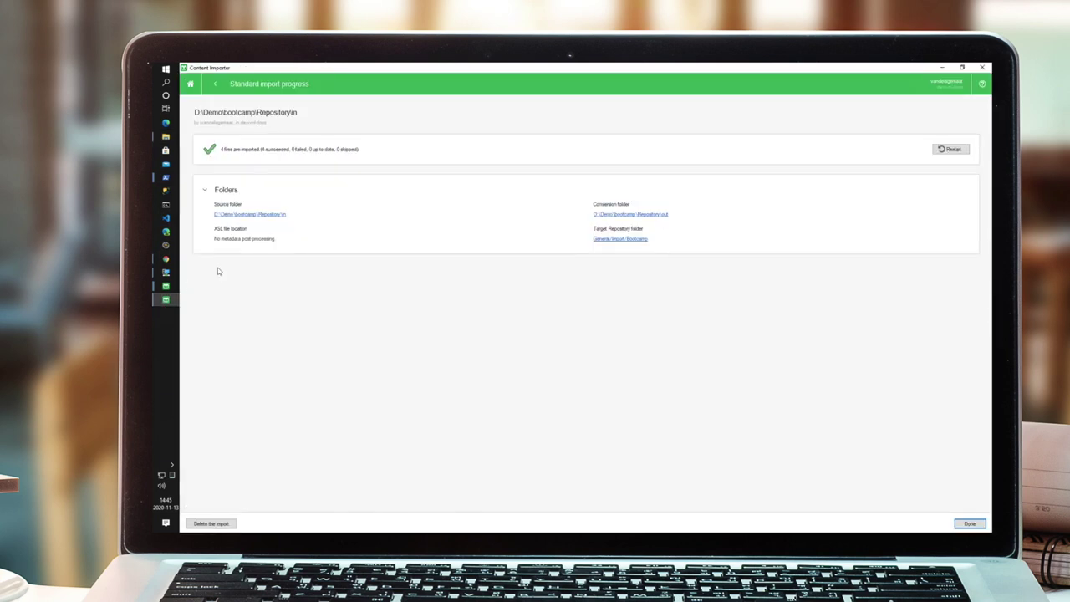
{"action": "left_click", "coordinate": [191, 85]}
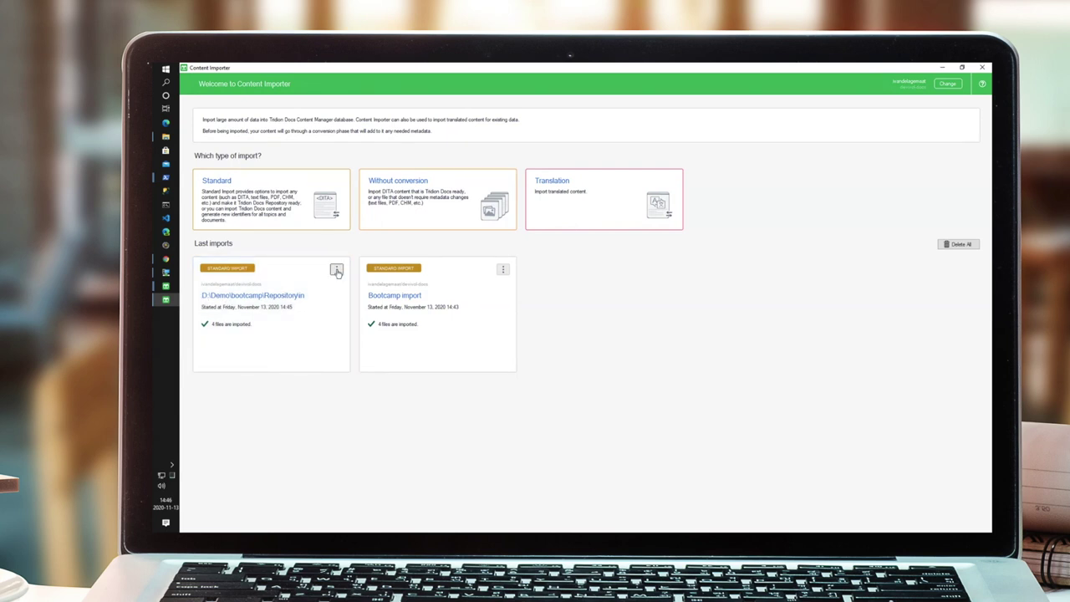
{"action": "left_click", "coordinate": [336, 270]}
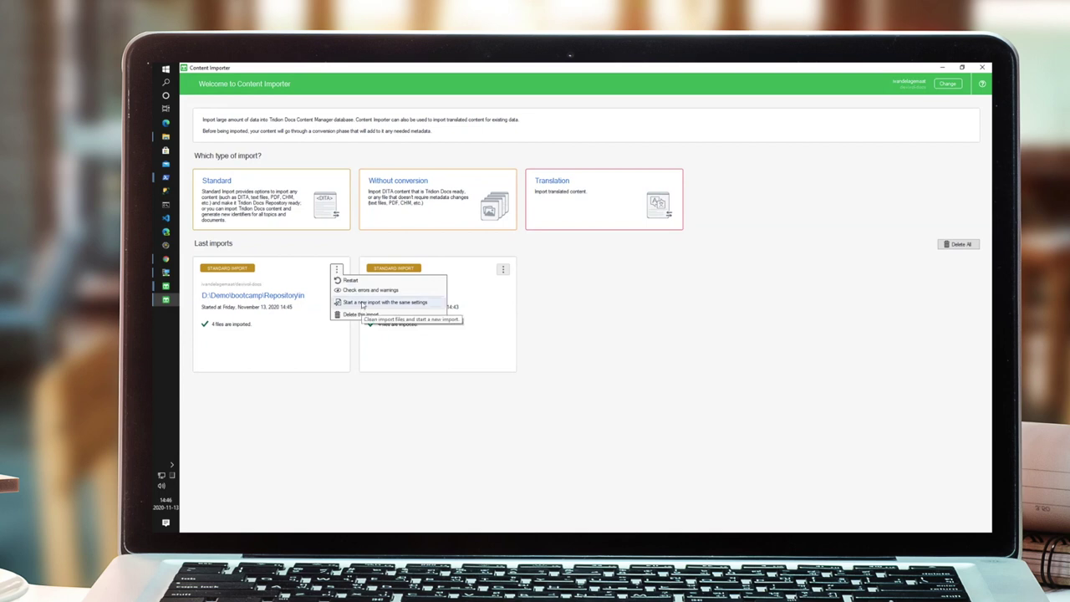
{"action": "left_click", "coordinate": [362, 303]}
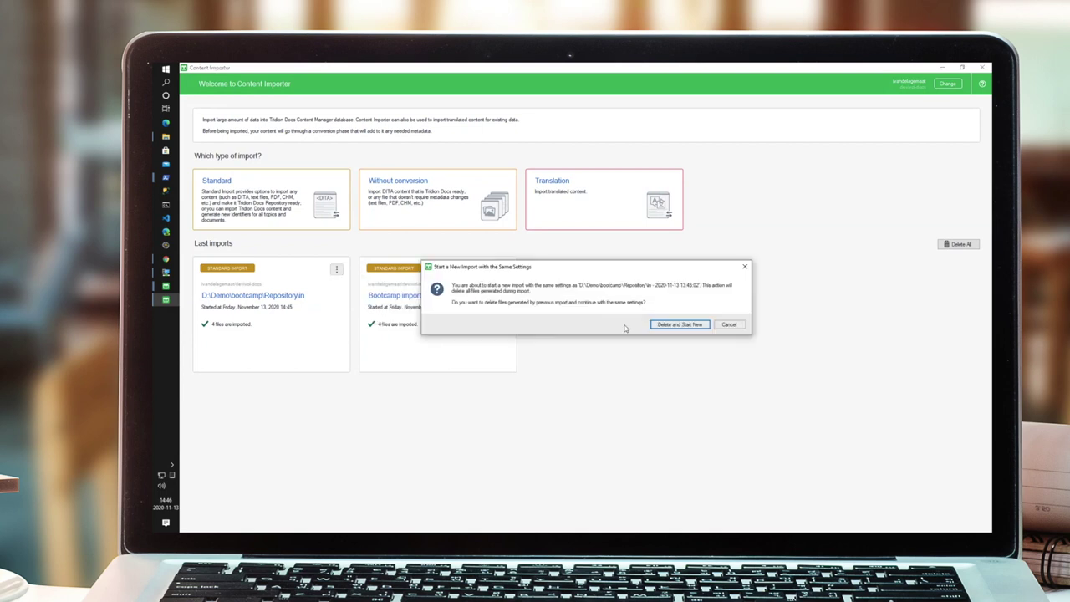
{"action": "left_click", "coordinate": [665, 324]}
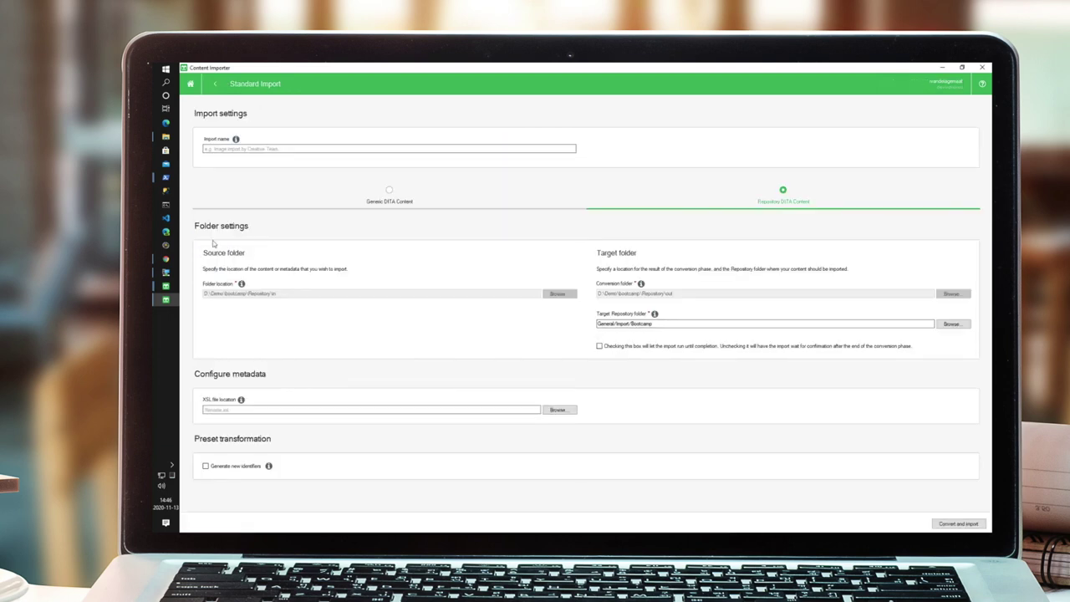
Check the contents of the Repository\out folder in File Explorer and return to the Standard Import settings.
{"action": "left_click", "coordinate": [165, 136]}
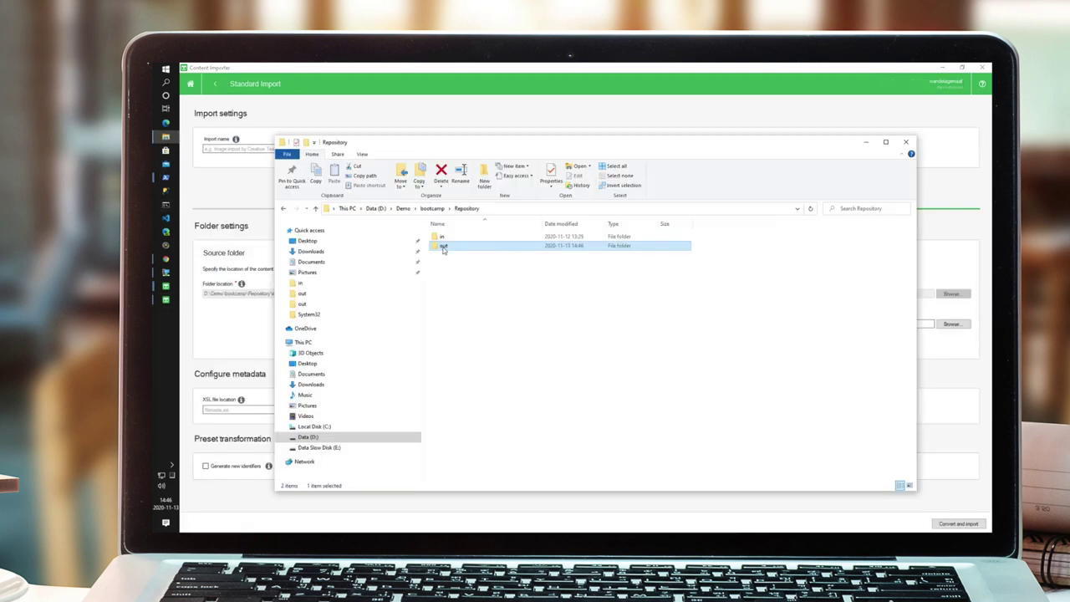
{"action": "double_click", "coordinate": [443, 247]}
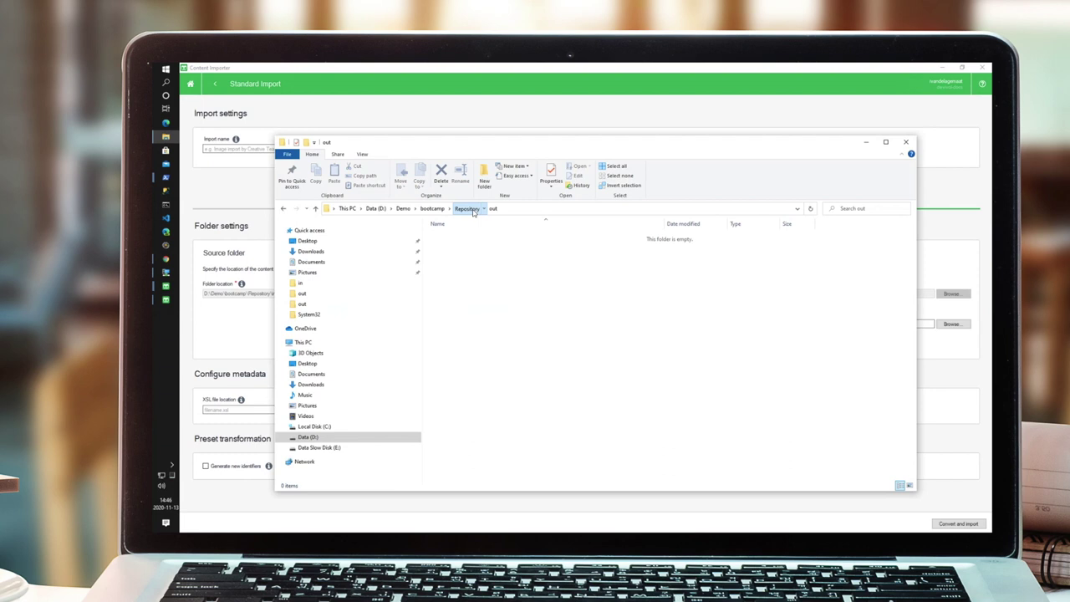
{"action": "left_click", "coordinate": [471, 209]}
{"action": "left_click", "coordinate": [590, 109]}
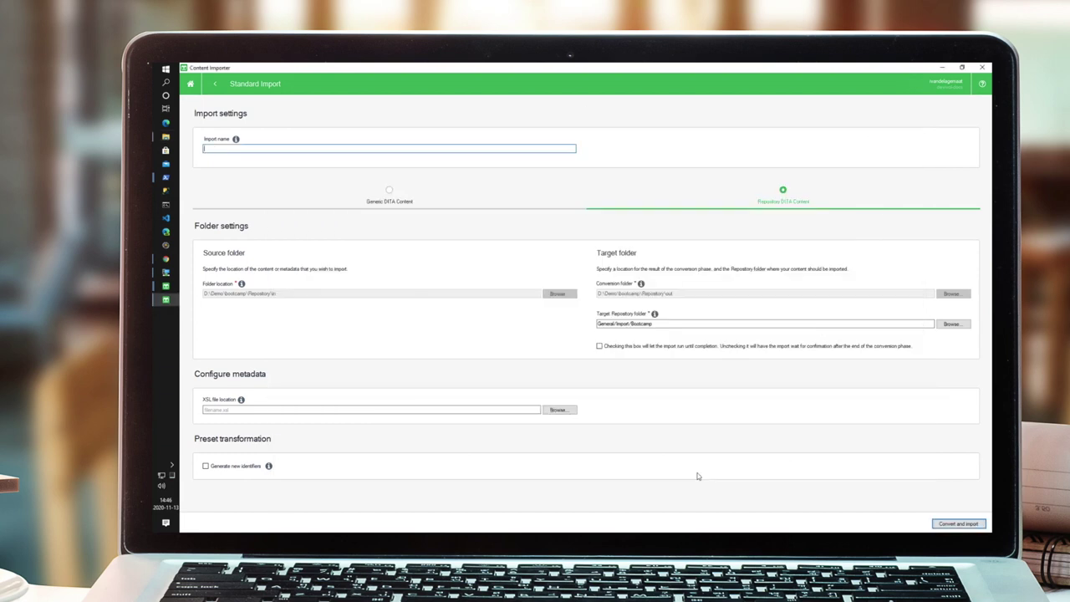
Enable generation of new identifiers, then convert the content and continue with the import into General/Import/Bootcamp.
{"action": "left_click", "coordinate": [206, 466]}
{"action": "left_click", "coordinate": [679, 323]}
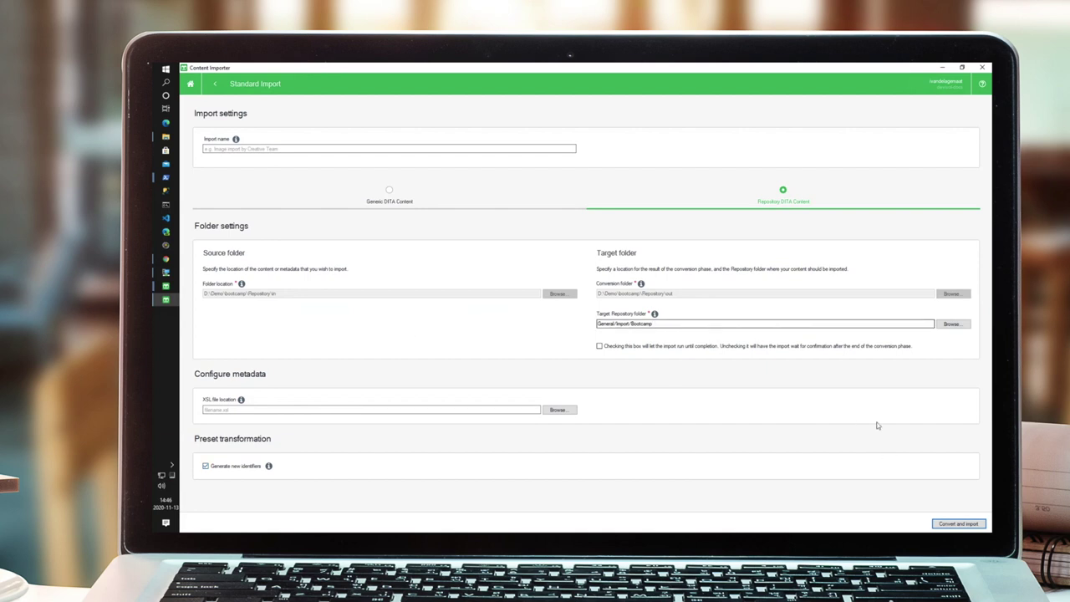
{"action": "left_click", "coordinate": [954, 526]}
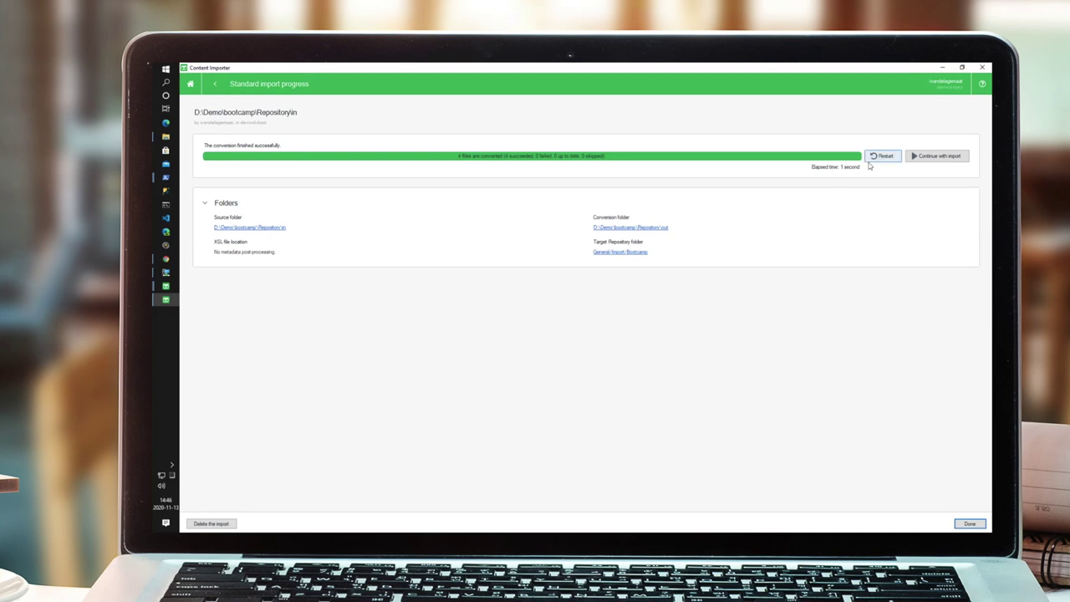
{"action": "left_click", "coordinate": [924, 157]}
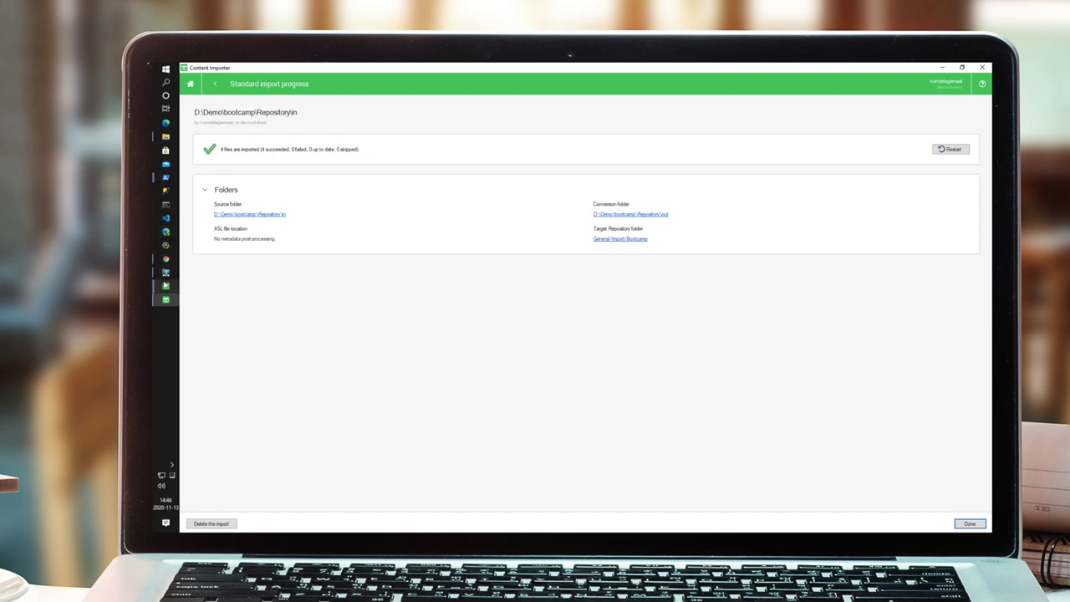
Switch to the Browse Repository window, refresh the object list of General/Import/Bootcamp/Topics and select the most recently modified Dear Customer topic.
{"action": "left_click", "coordinate": [165, 285]}
{"action": "left_click", "coordinate": [214, 295]}
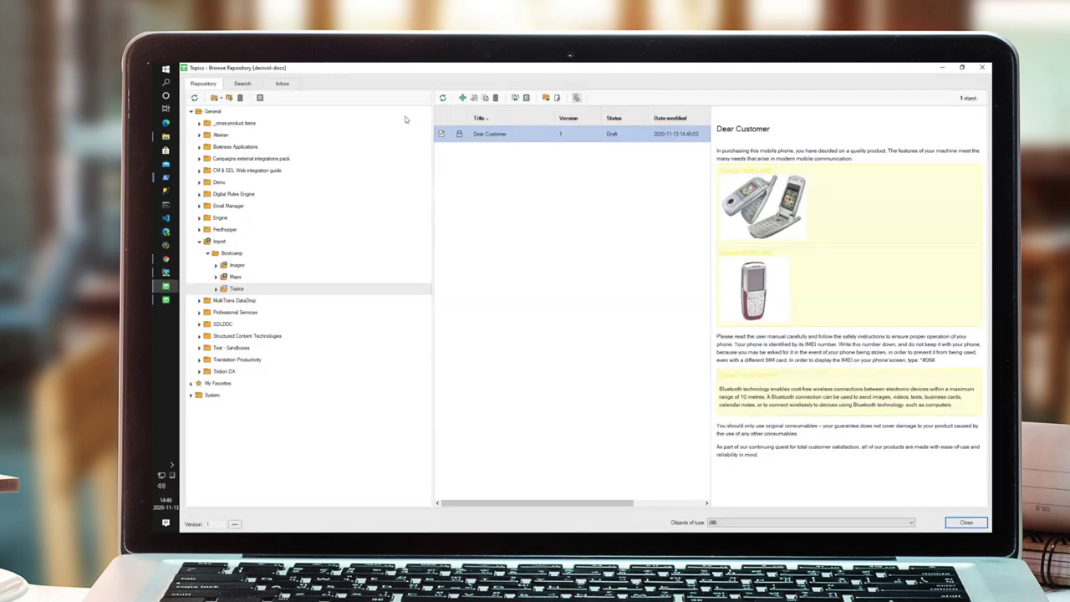
{"action": "left_click", "coordinate": [443, 99]}
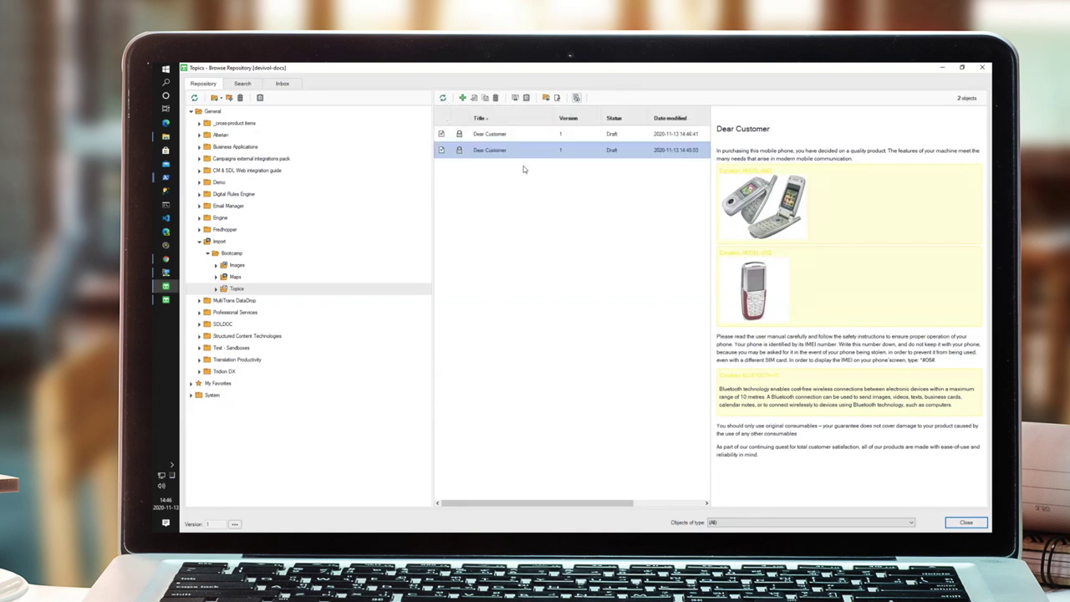
{"action": "left_click", "coordinate": [648, 136]}
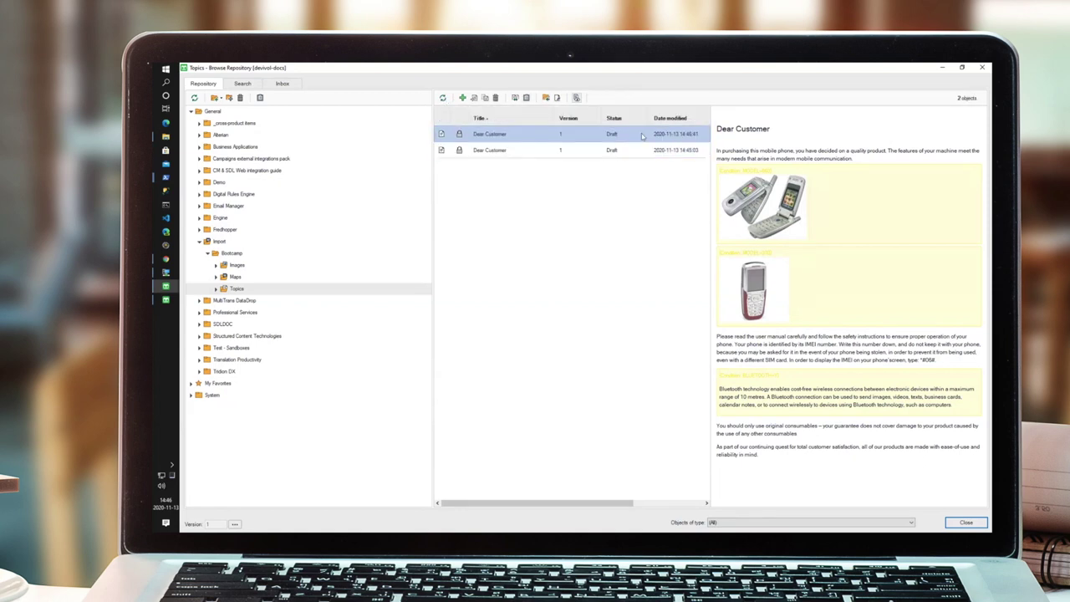
Compare the identifiers in the properties of the older and the newer Dear Customer topic, discarding each properties dialog.
{"action": "left_click", "coordinate": [598, 152]}
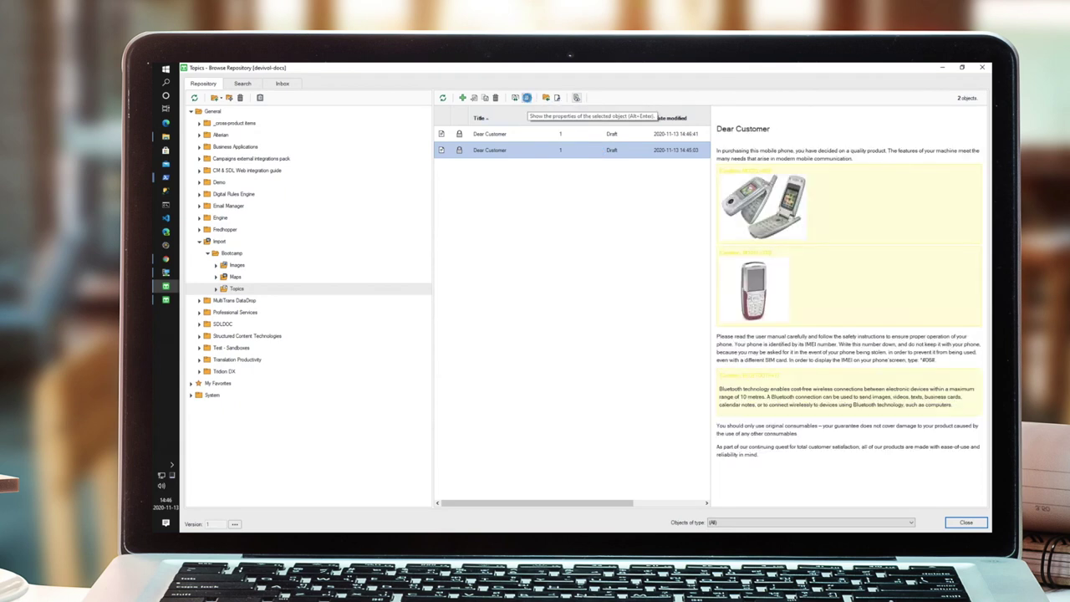
{"action": "left_click", "coordinate": [526, 97]}
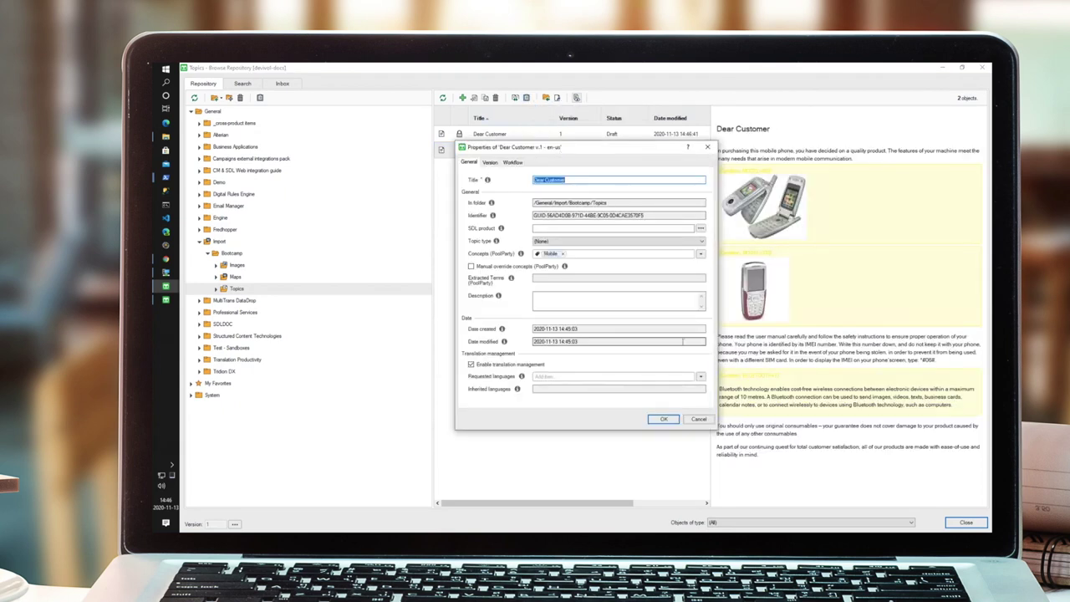
{"action": "left_click", "coordinate": [698, 418]}
{"action": "left_click", "coordinate": [577, 137]}
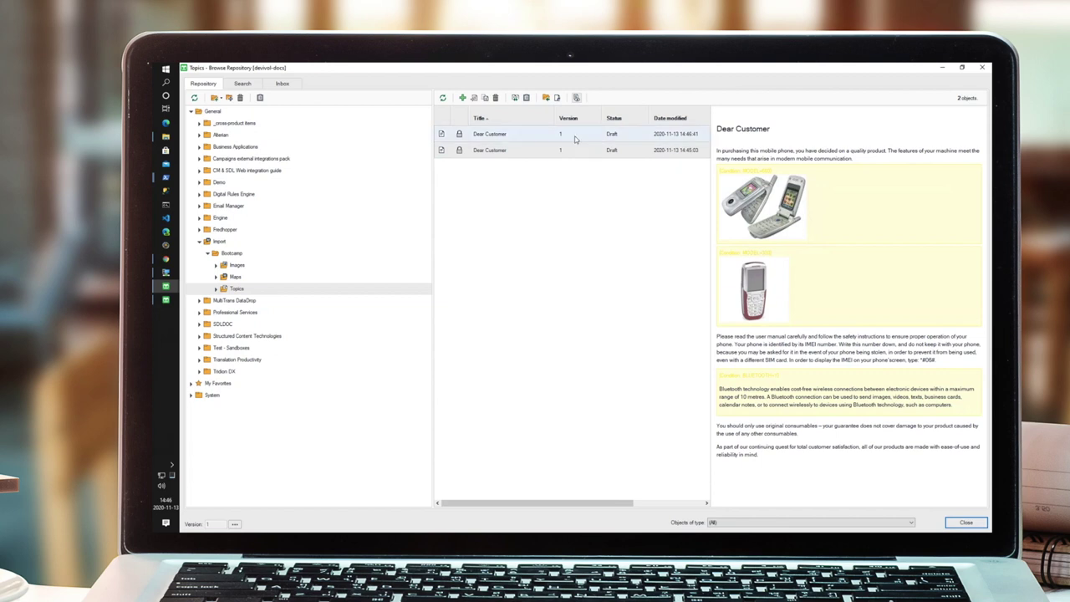
{"action": "left_click", "coordinate": [527, 98]}
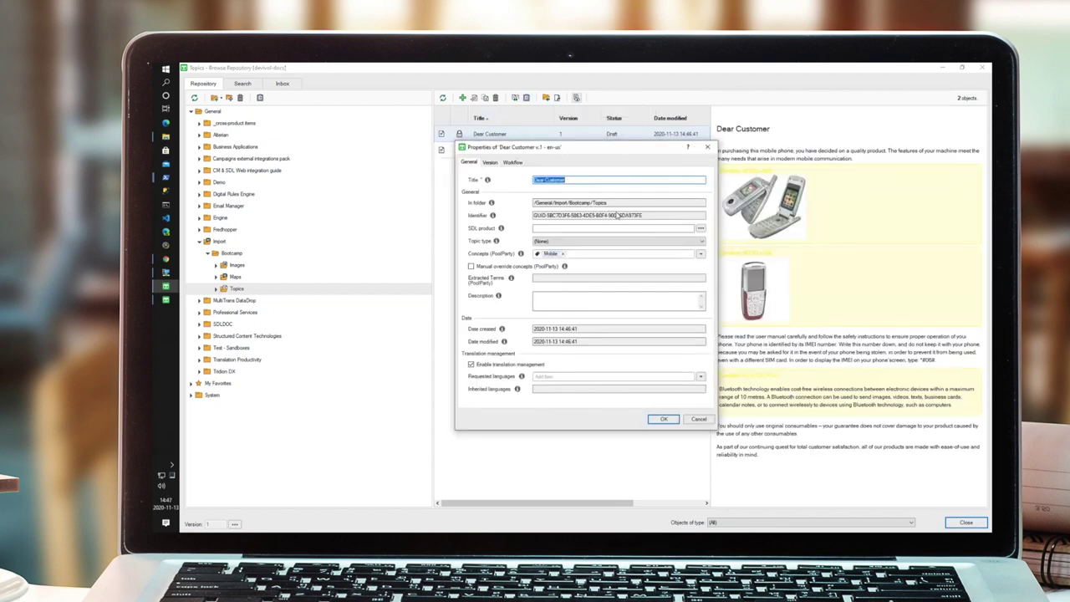
{"action": "left_click_drag", "start_coordinate": [636, 214], "coordinate": [647, 215]}
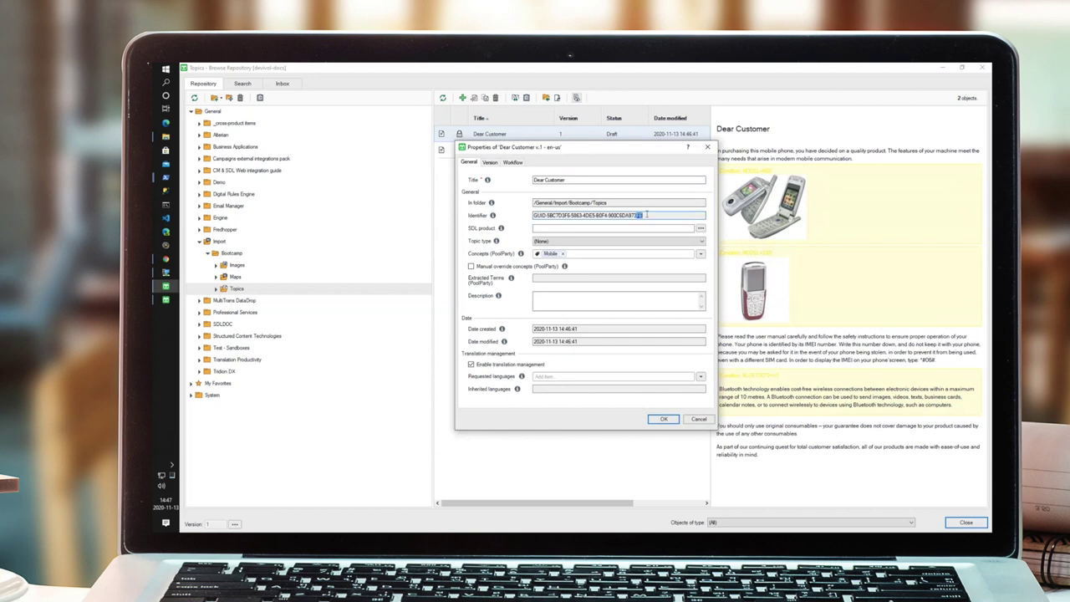
{"action": "left_click", "coordinate": [698, 420]}
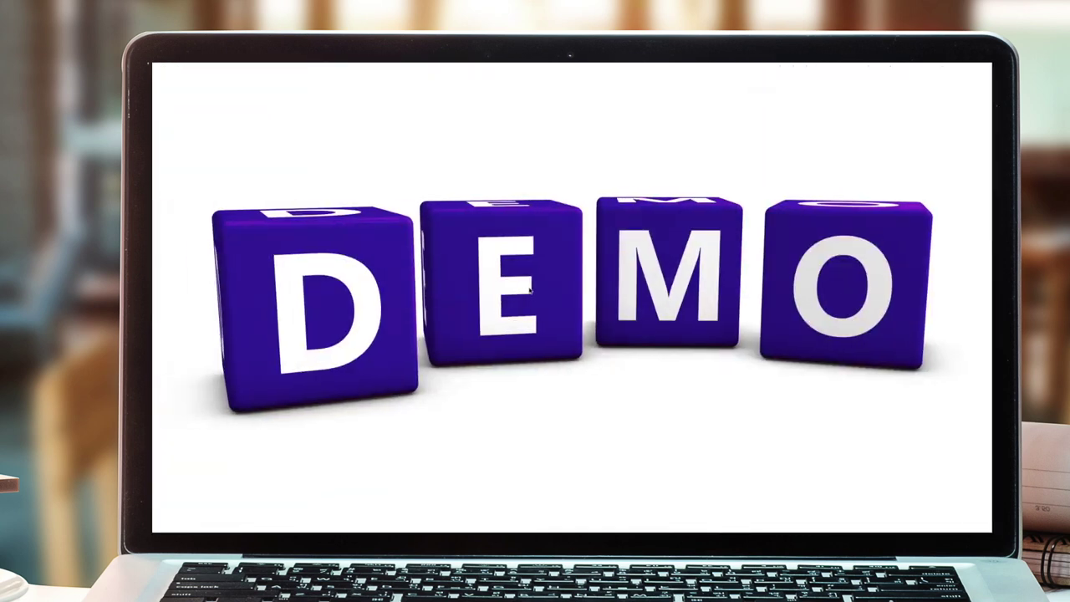
{"action": "key", "text": "Right"}
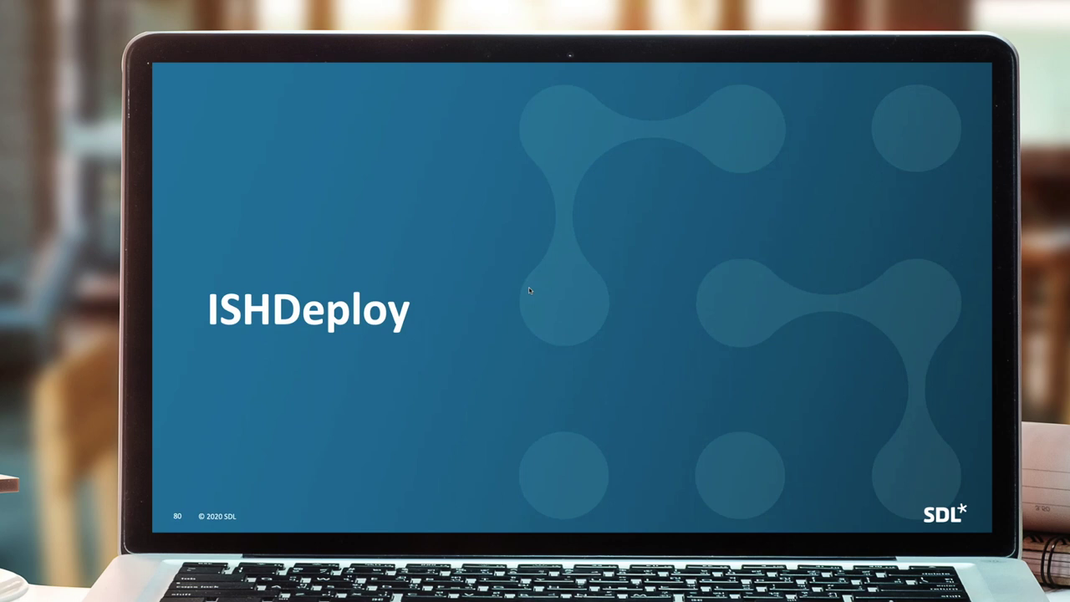
{"action": "key", "text": "Right"}
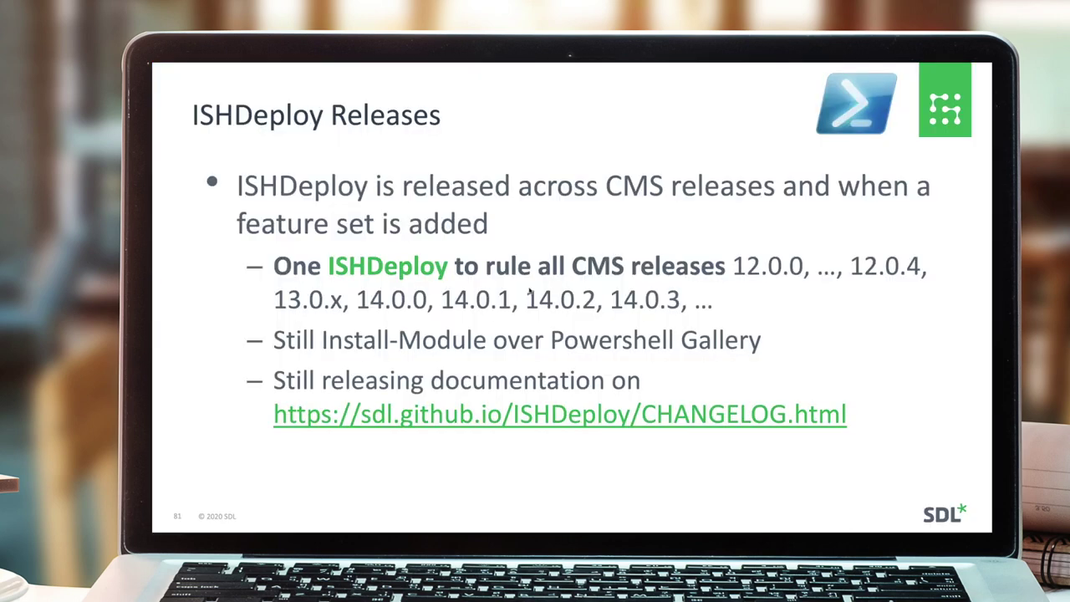